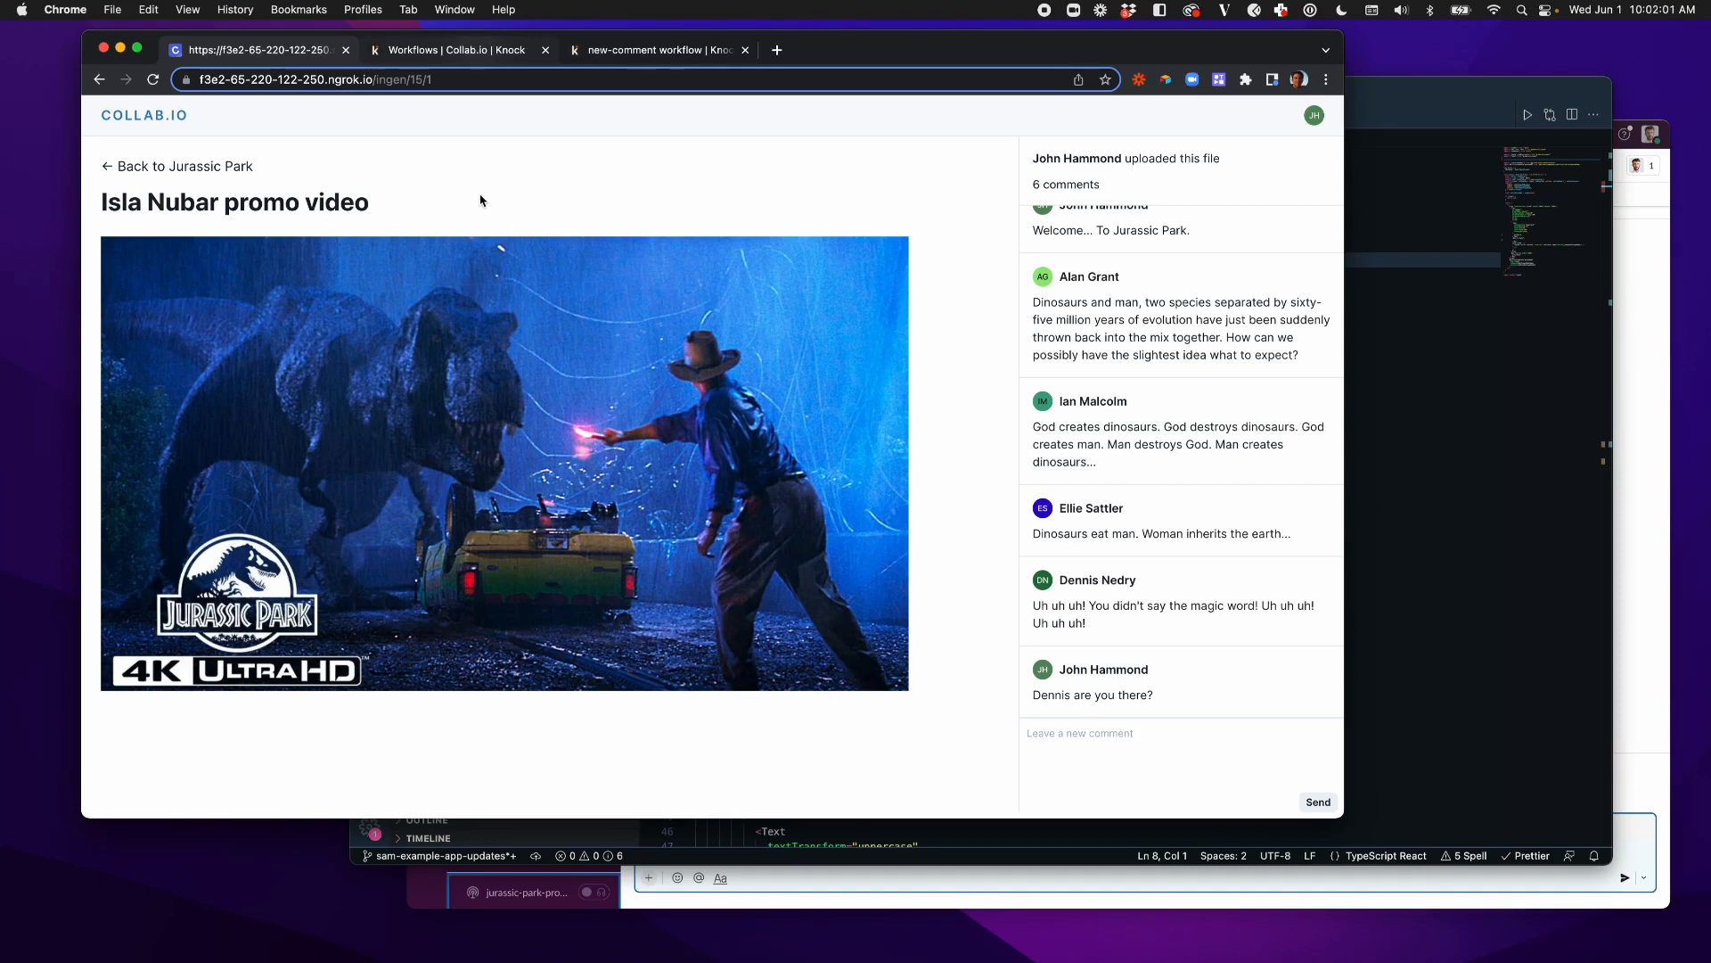
Step: Review the channels configured for Collab.io in the Knock dashboard, and return to the Collab.io app page
left_click(457, 51)
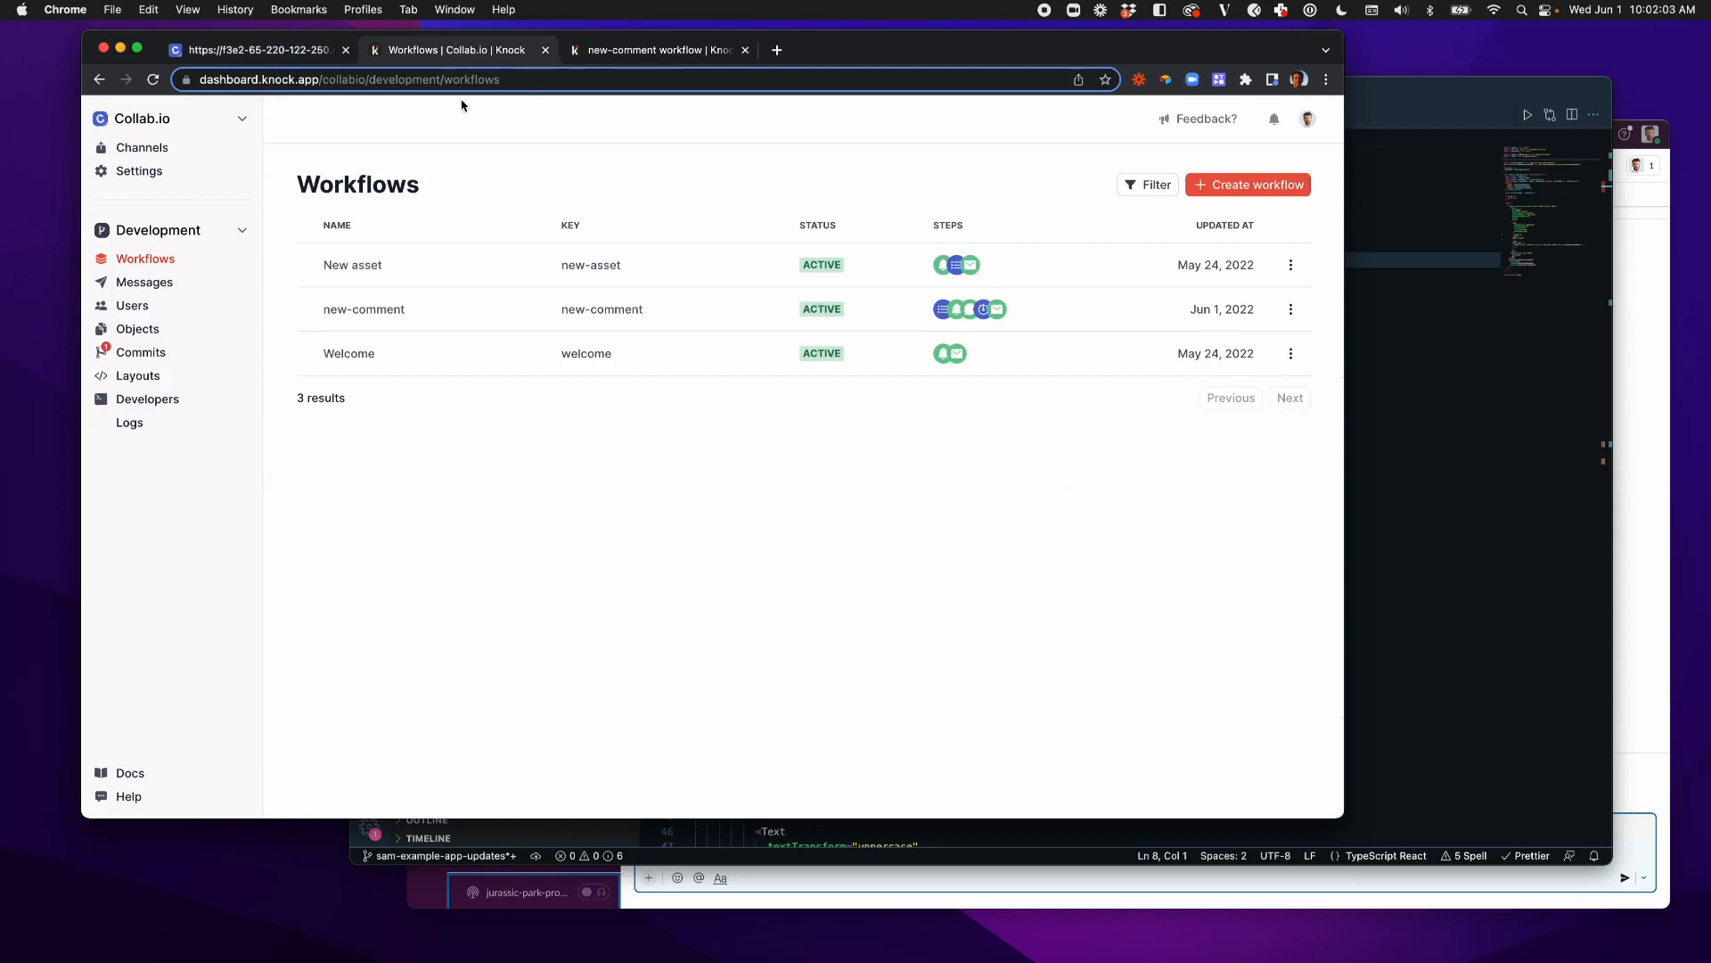
left_click(143, 149)
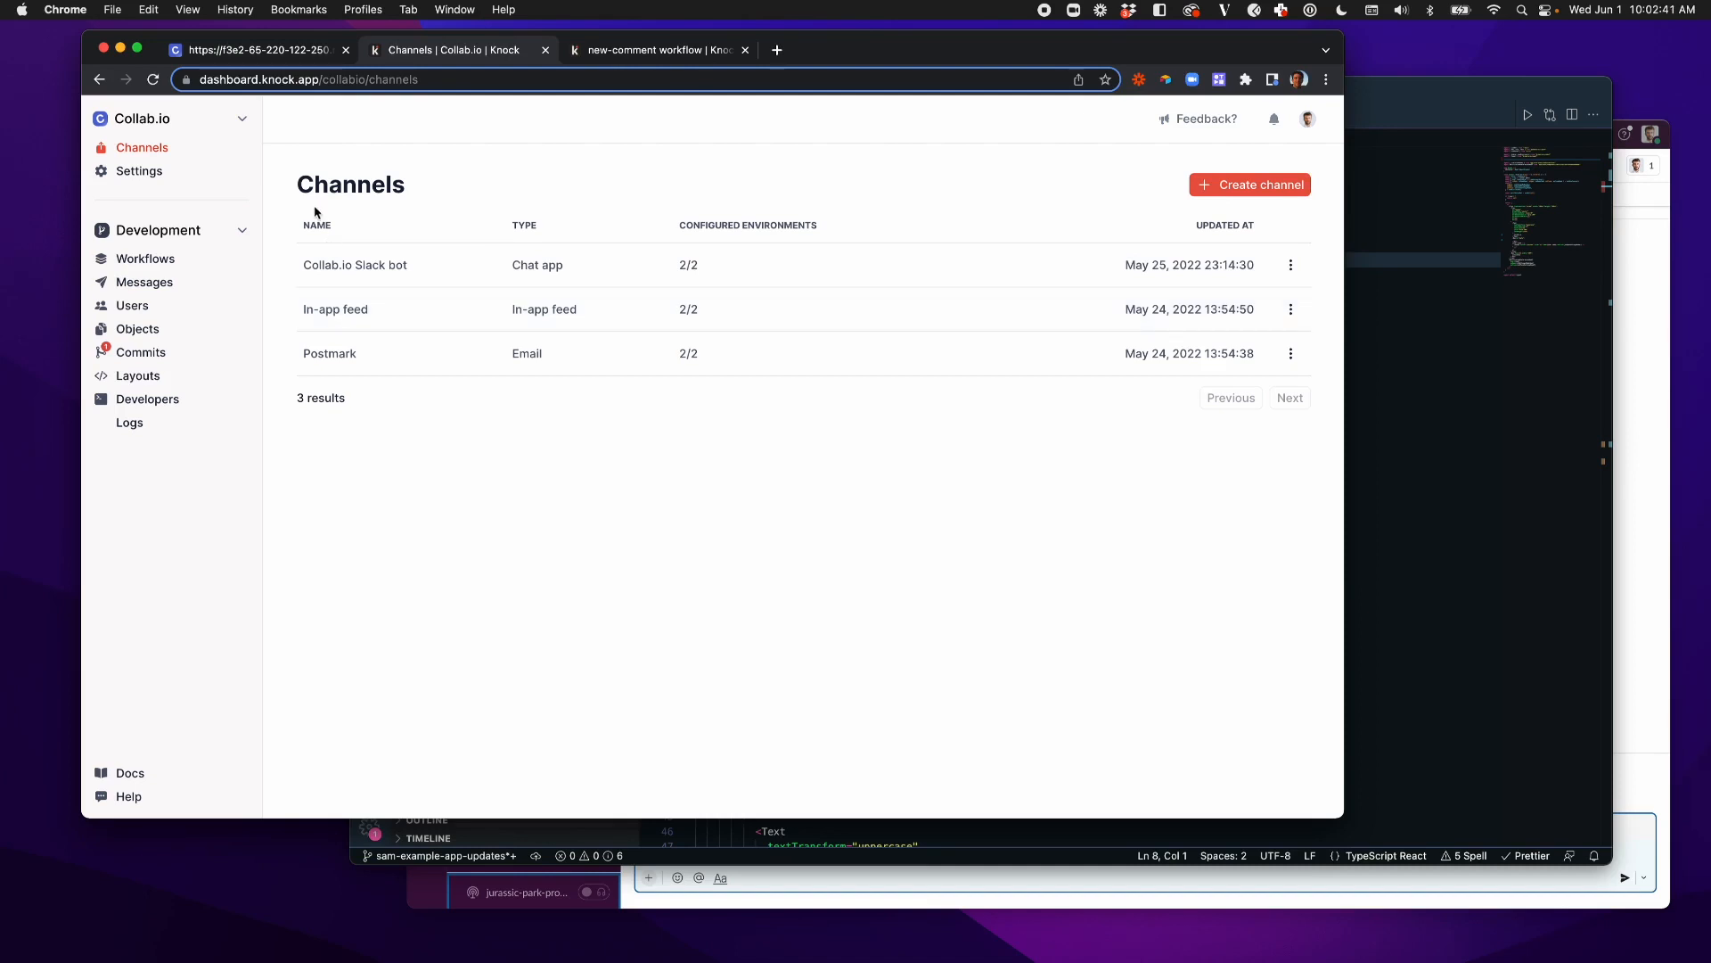
left_click(285, 55)
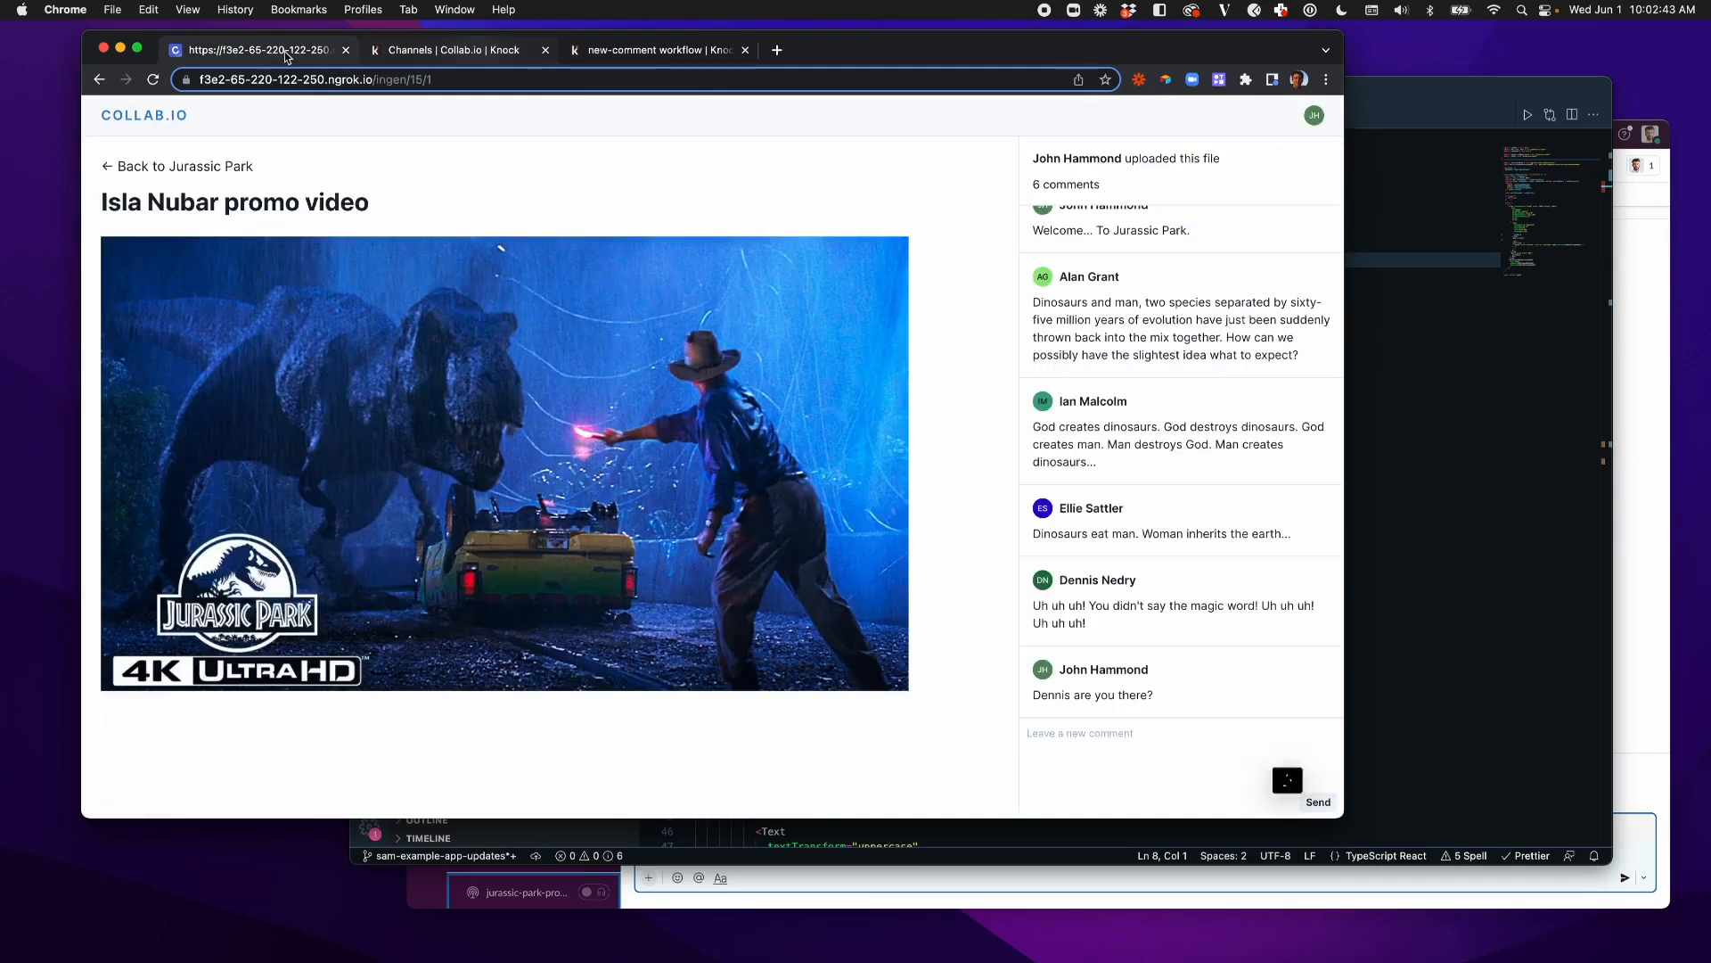
left_click(1411, 92)
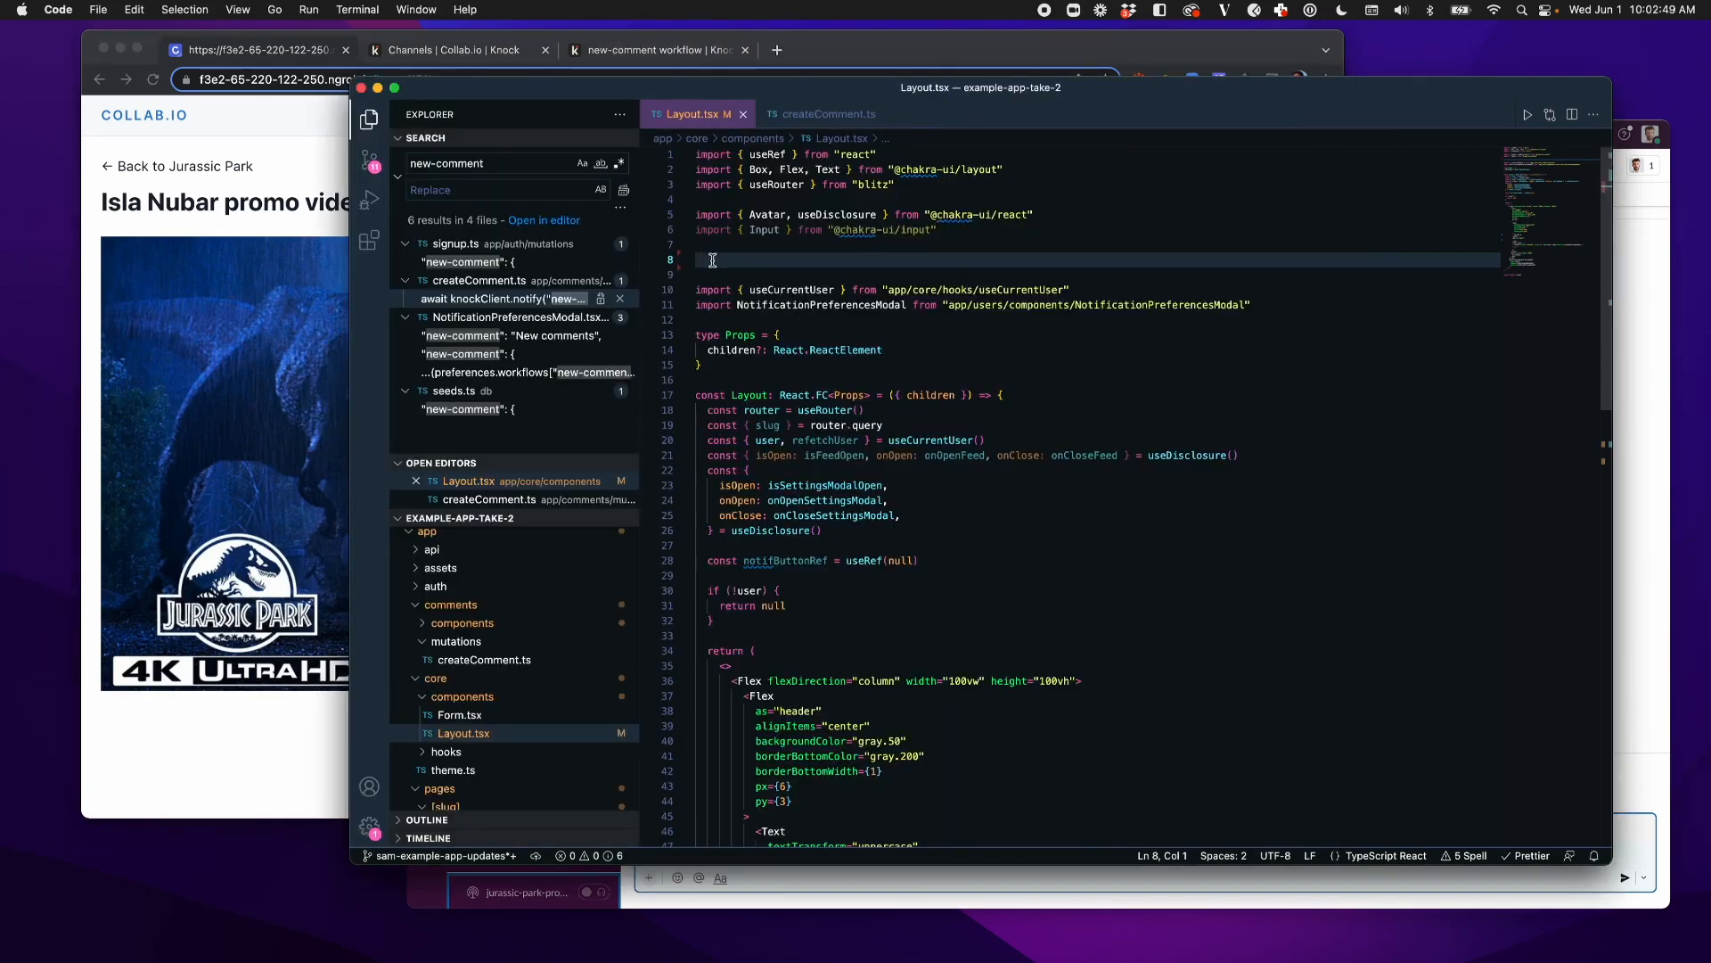
type("import {   KnockFeedProvider,   NotificationIconButton,   NotificationFeedPopover, } from \"@knocklabs/react-notification-feed\"  import \"@knocklabs/react-notification-feed/dist/index.css\"")
Step: Paste the KnockFeedProvider block with the notification icon button and feed popover into the empty ml="auto" Box, and save Layout.tsx
scroll(712, 260, "down", 3)
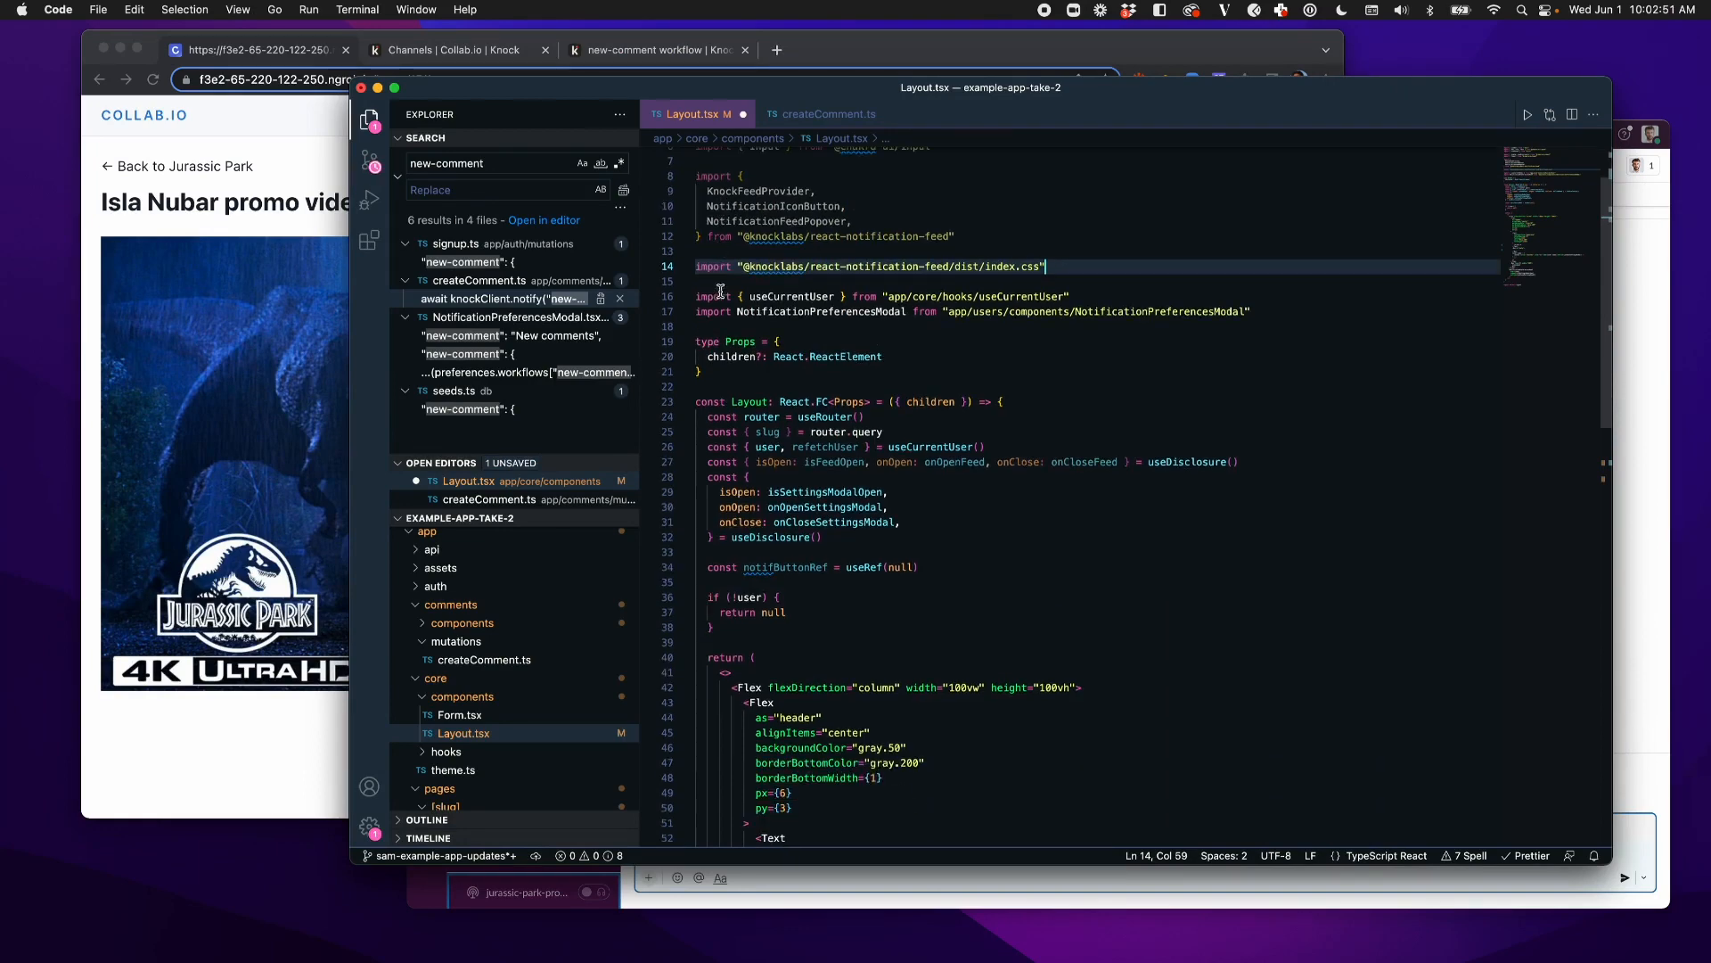
scroll(710, 266, "down", 6)
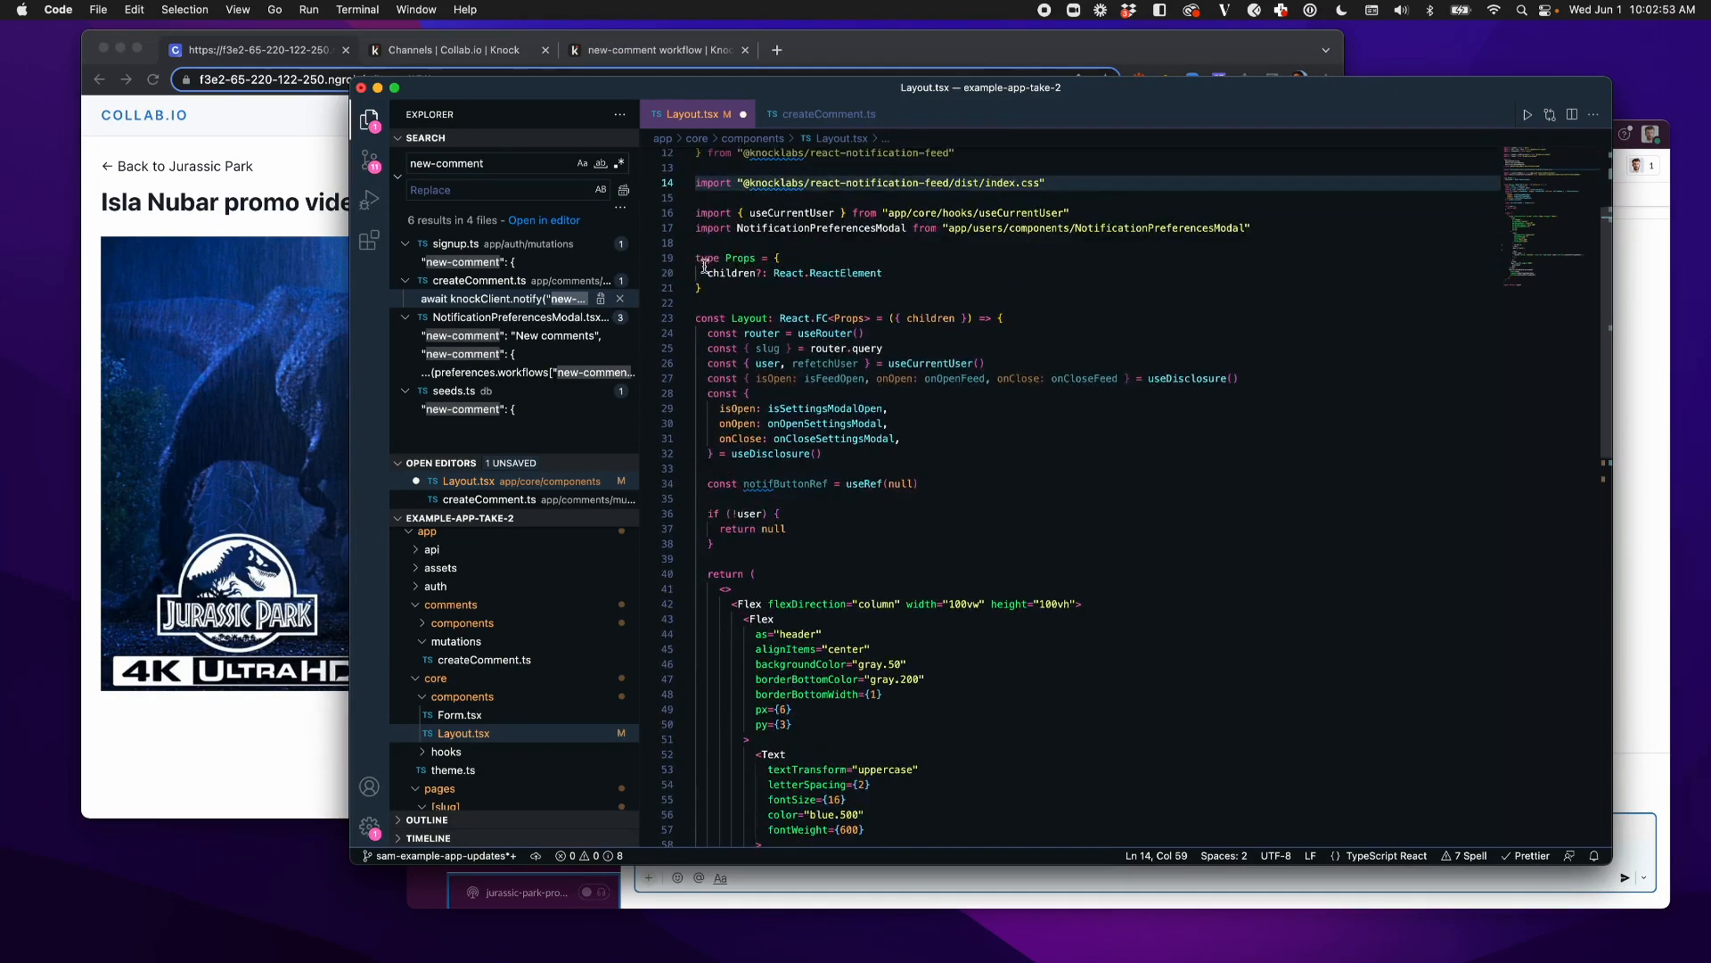
scroll(705, 265, "down", 6)
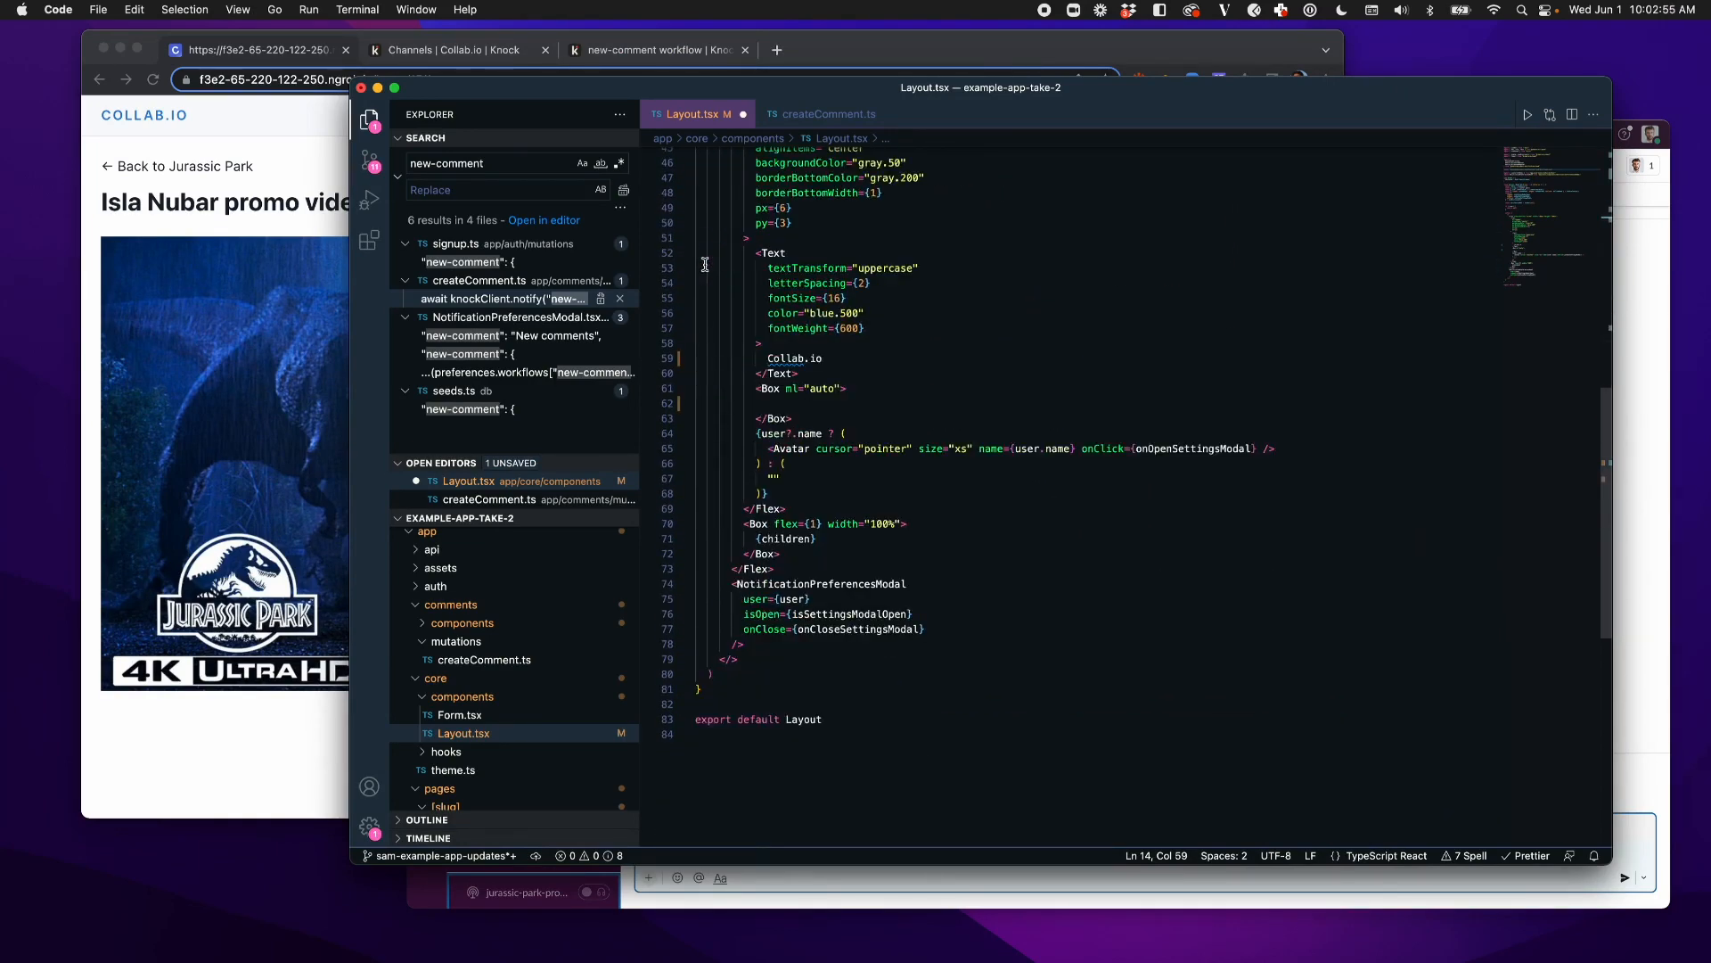
key("super+Tab")
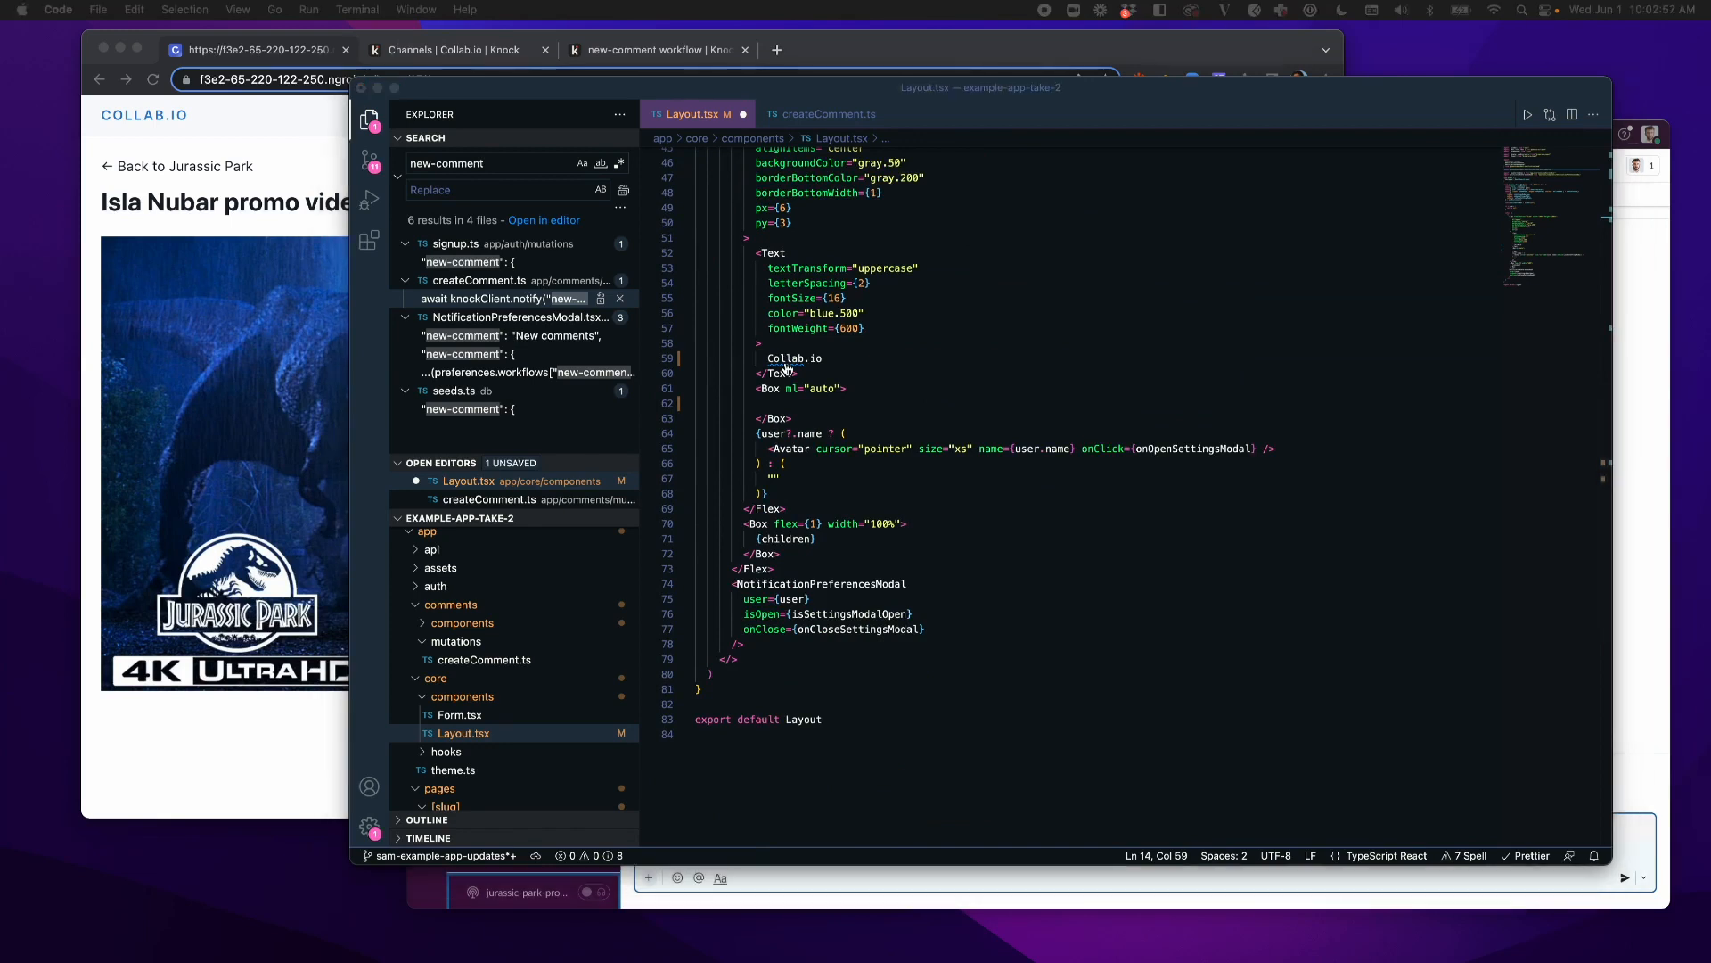
left_click(848, 395)
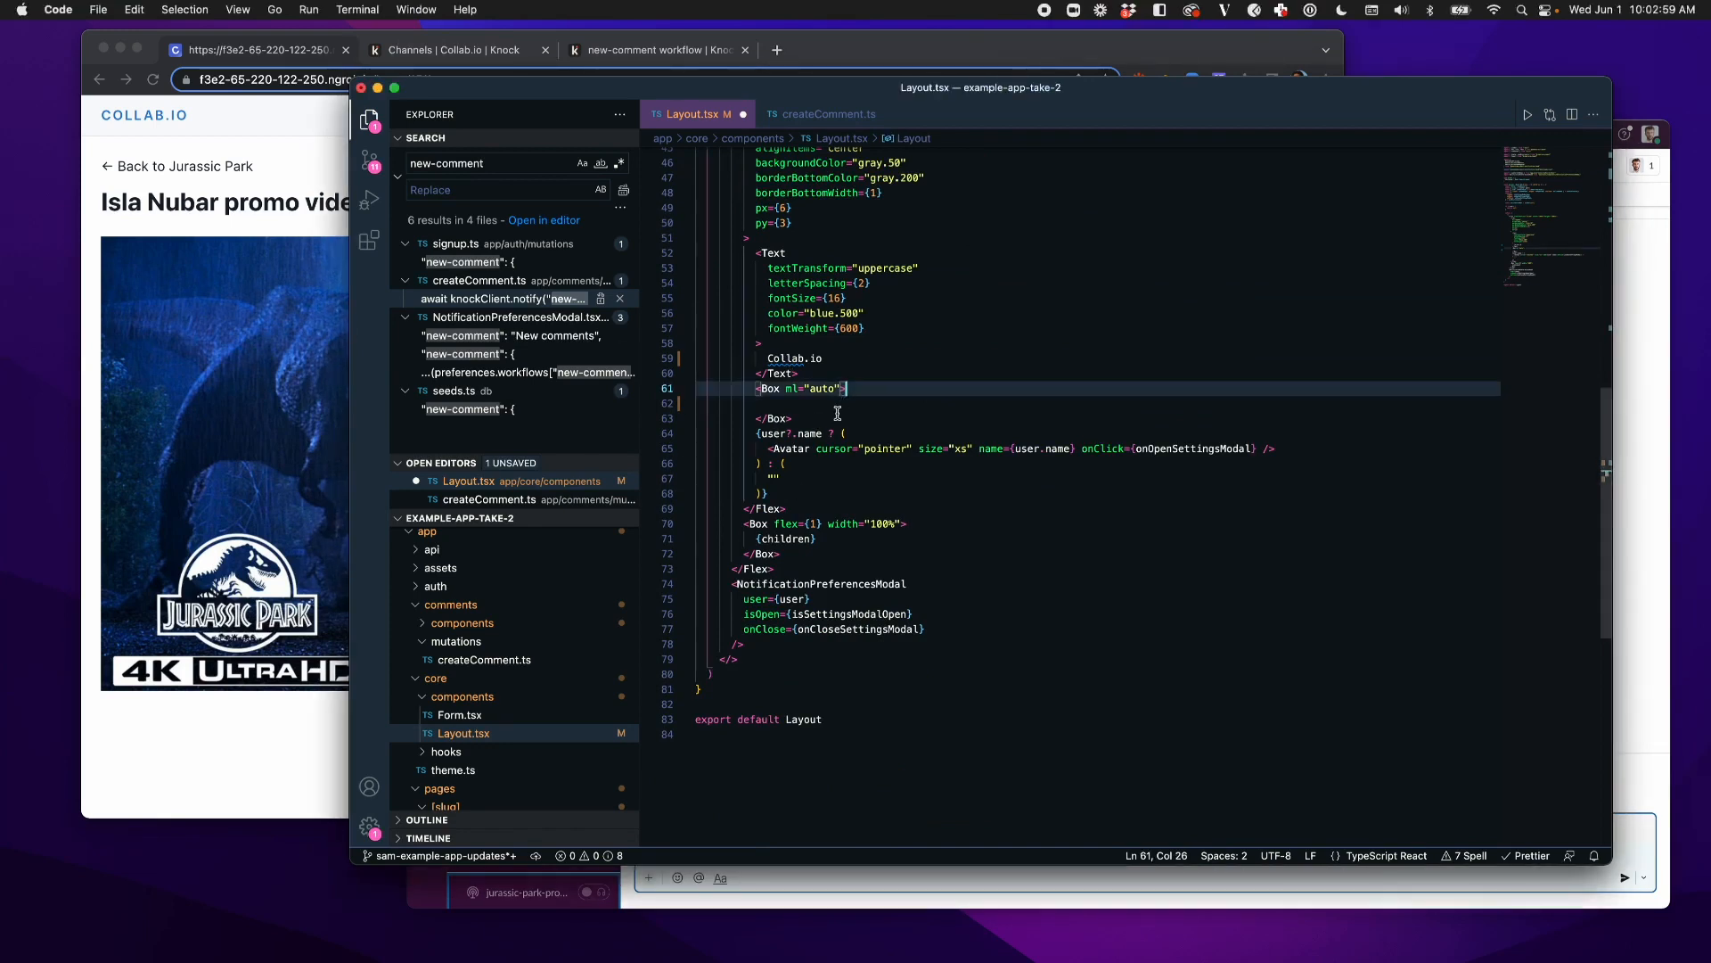
left_click(846, 404)
key("super+v")
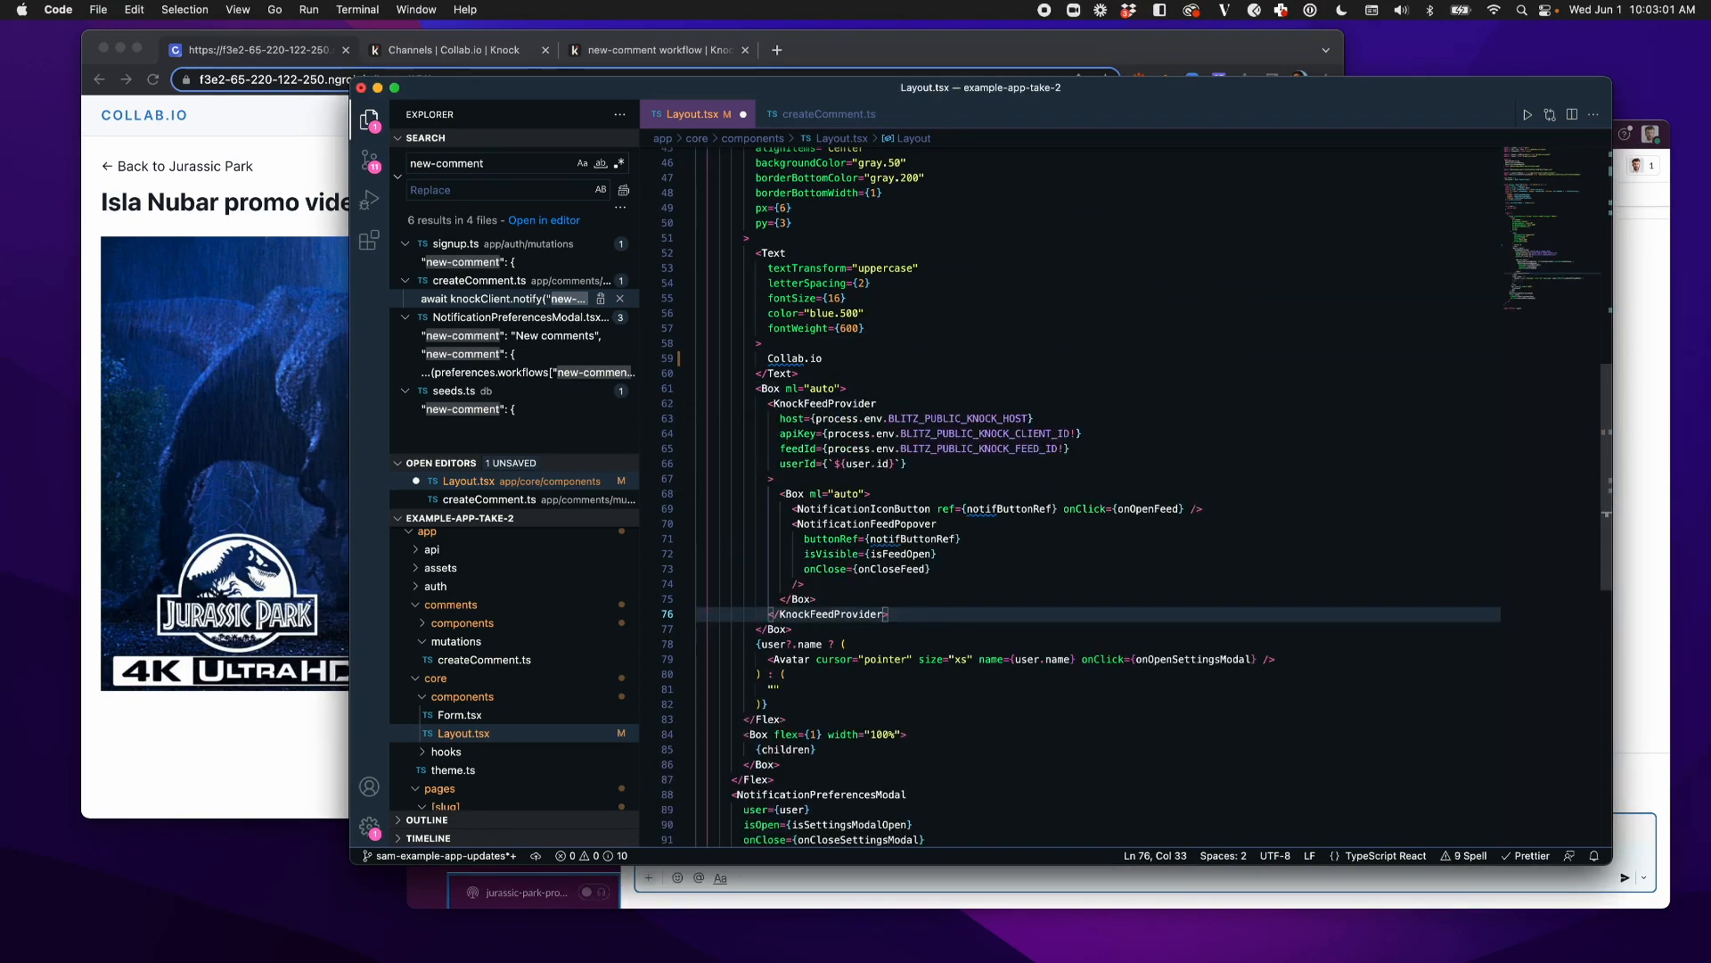
key("super+s")
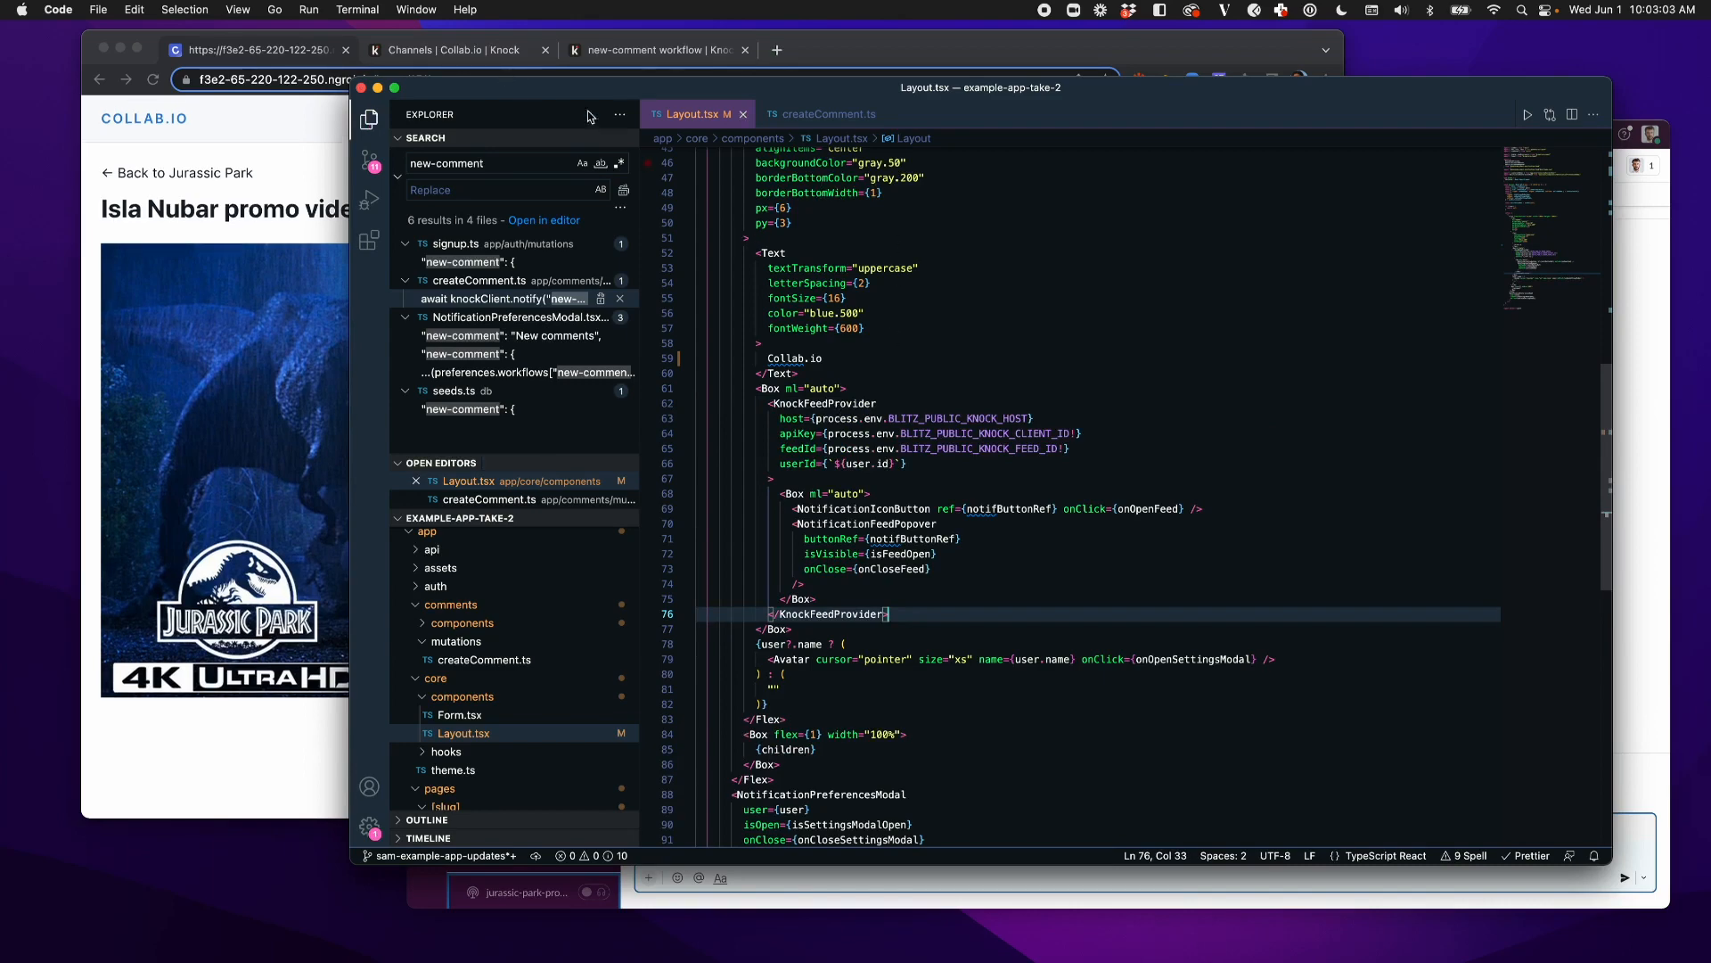
Step: Switch to the Collab.io app in Chrome and check the notification feed behind the new bell, closing it again
left_click(317, 106)
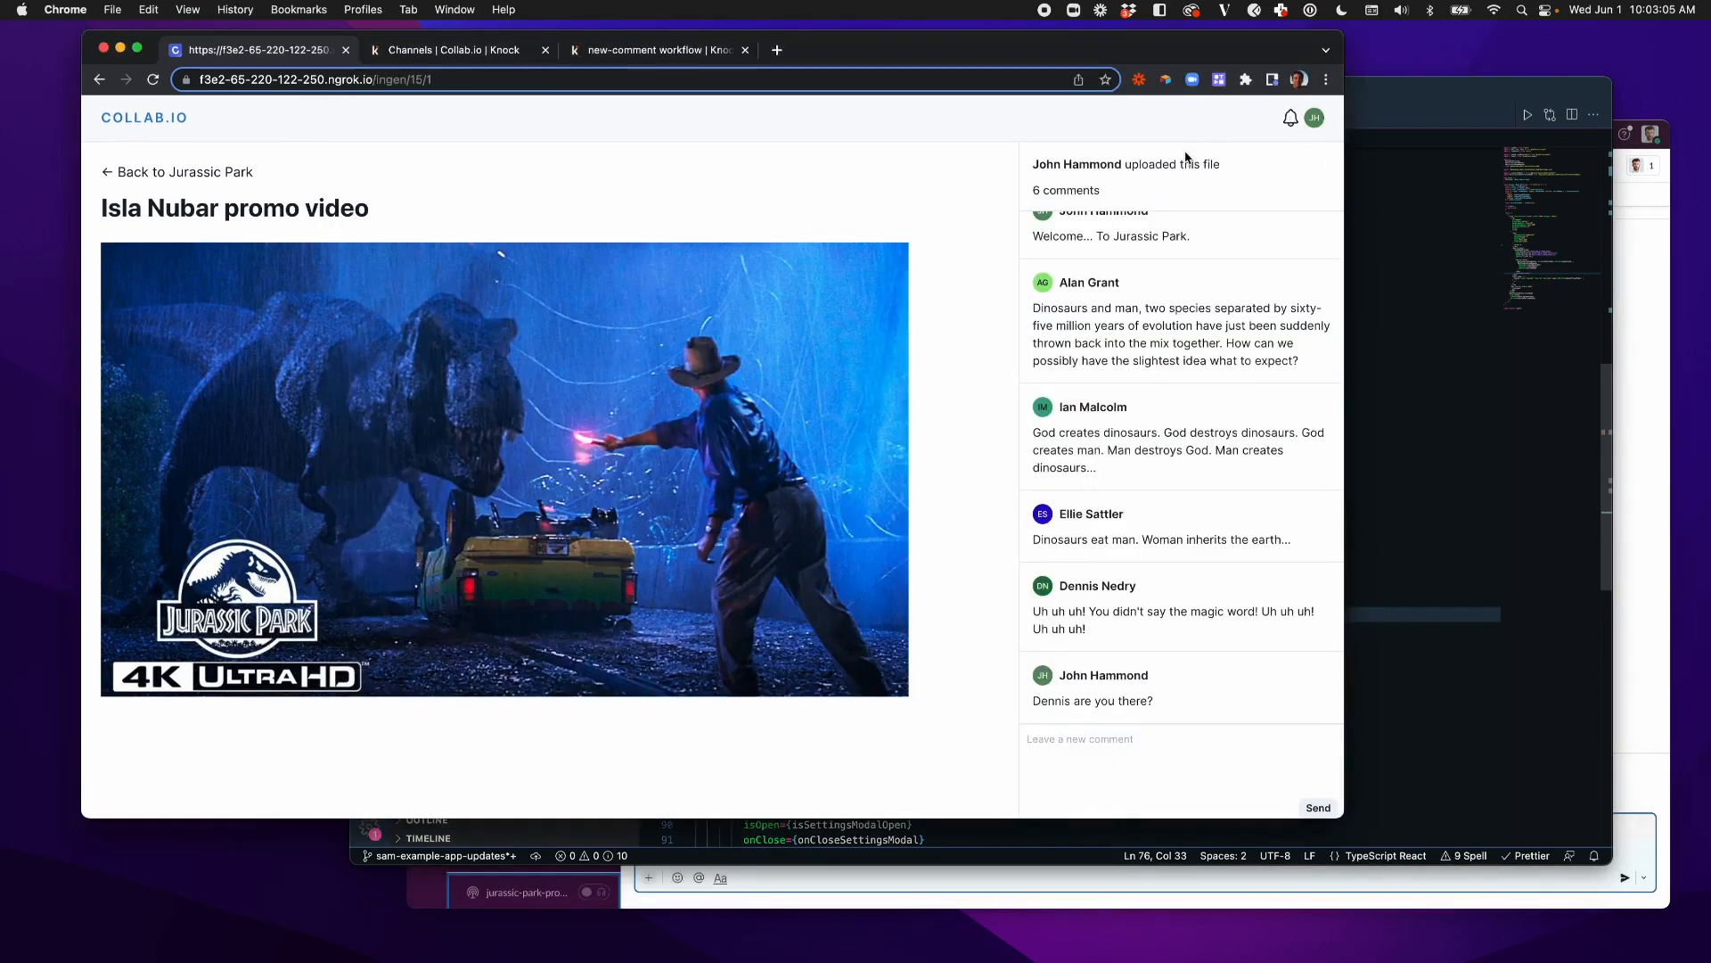
left_click(1291, 119)
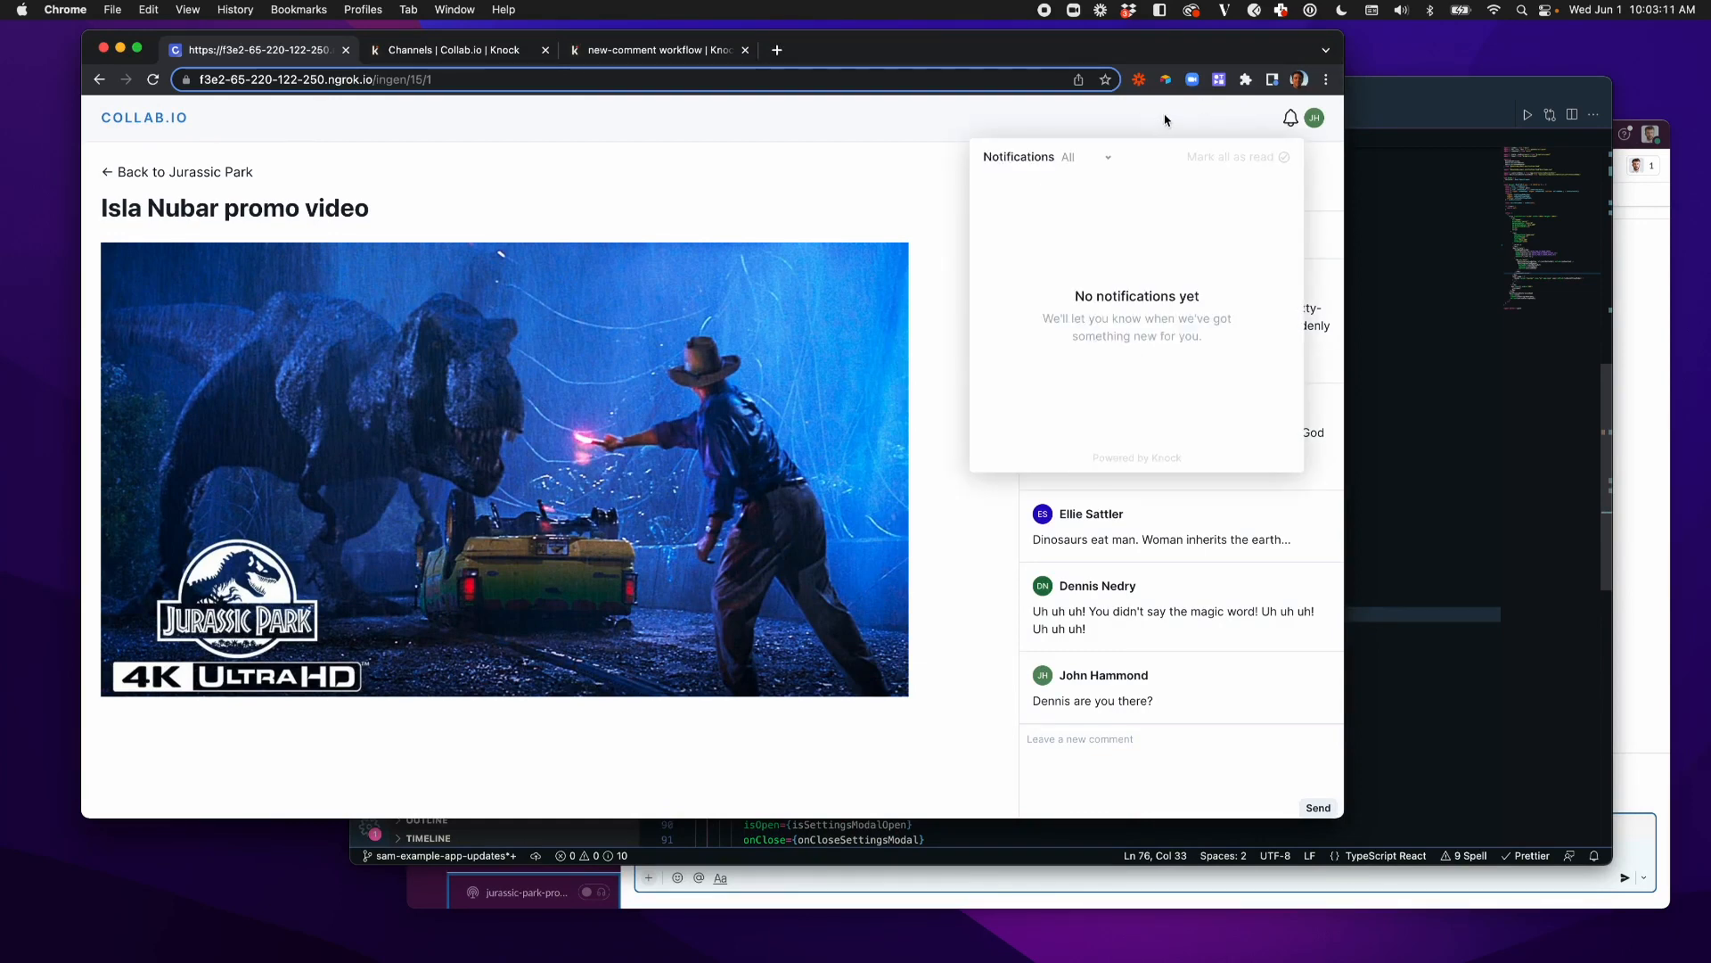
left_click(1036, 111)
Step: Create a workflow named "comments" in the Knock dashboard's Development environment
left_click(443, 52)
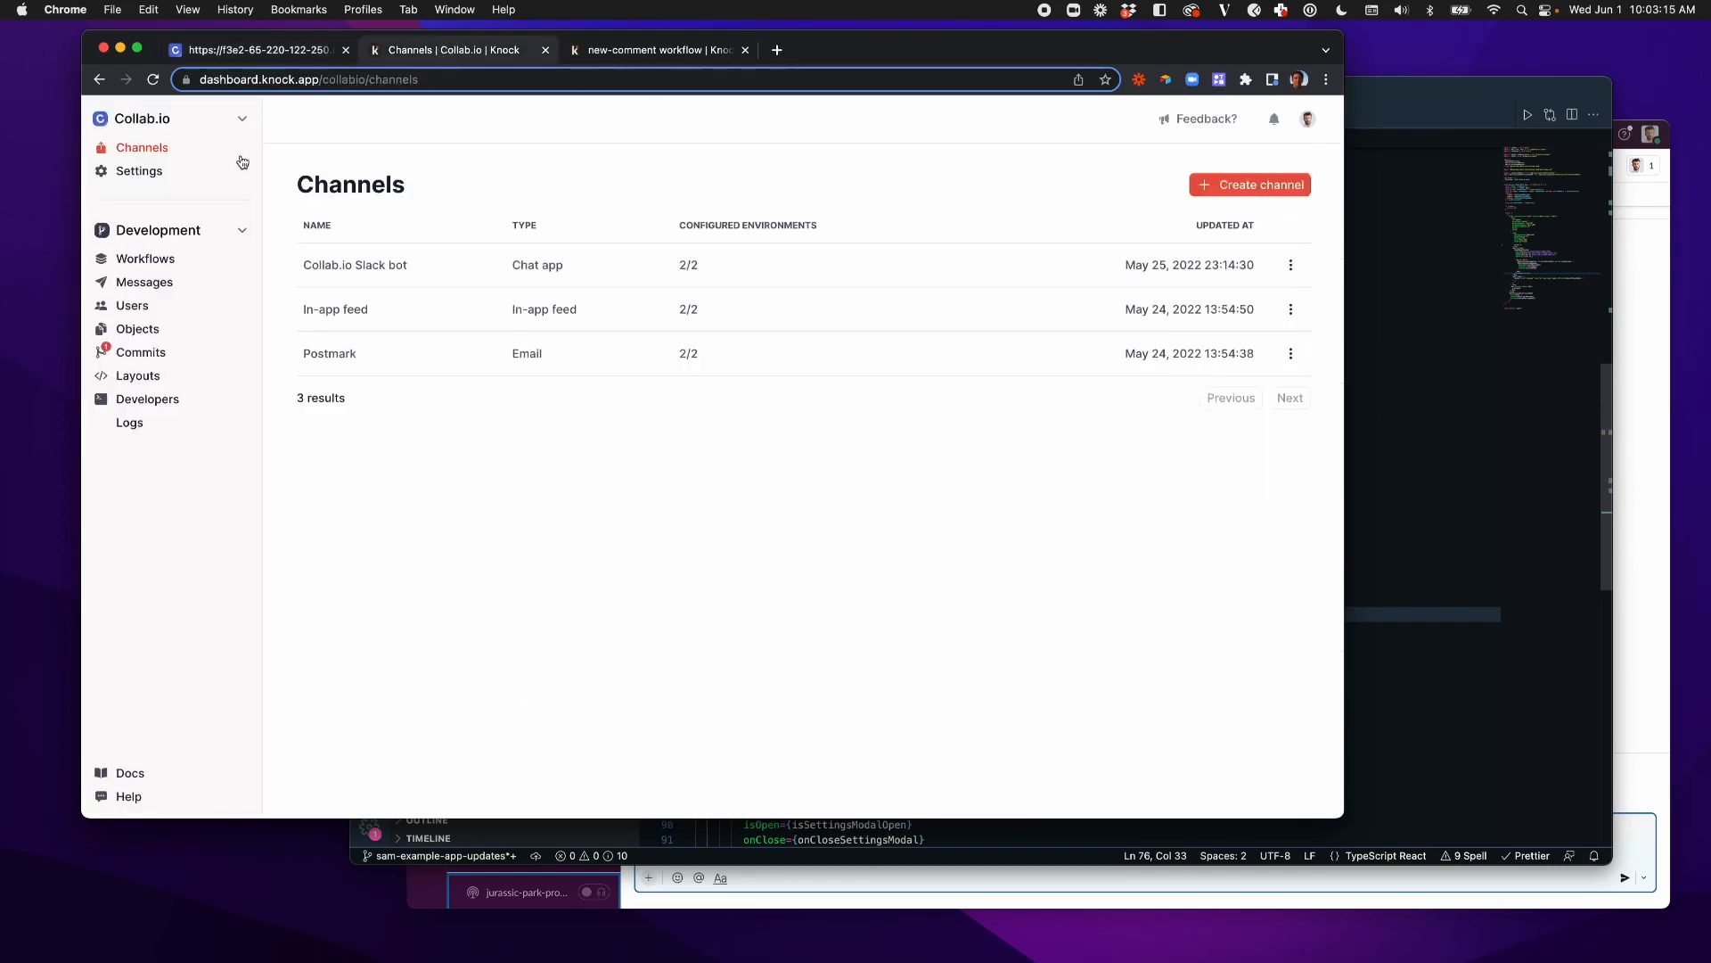
left_click(146, 259)
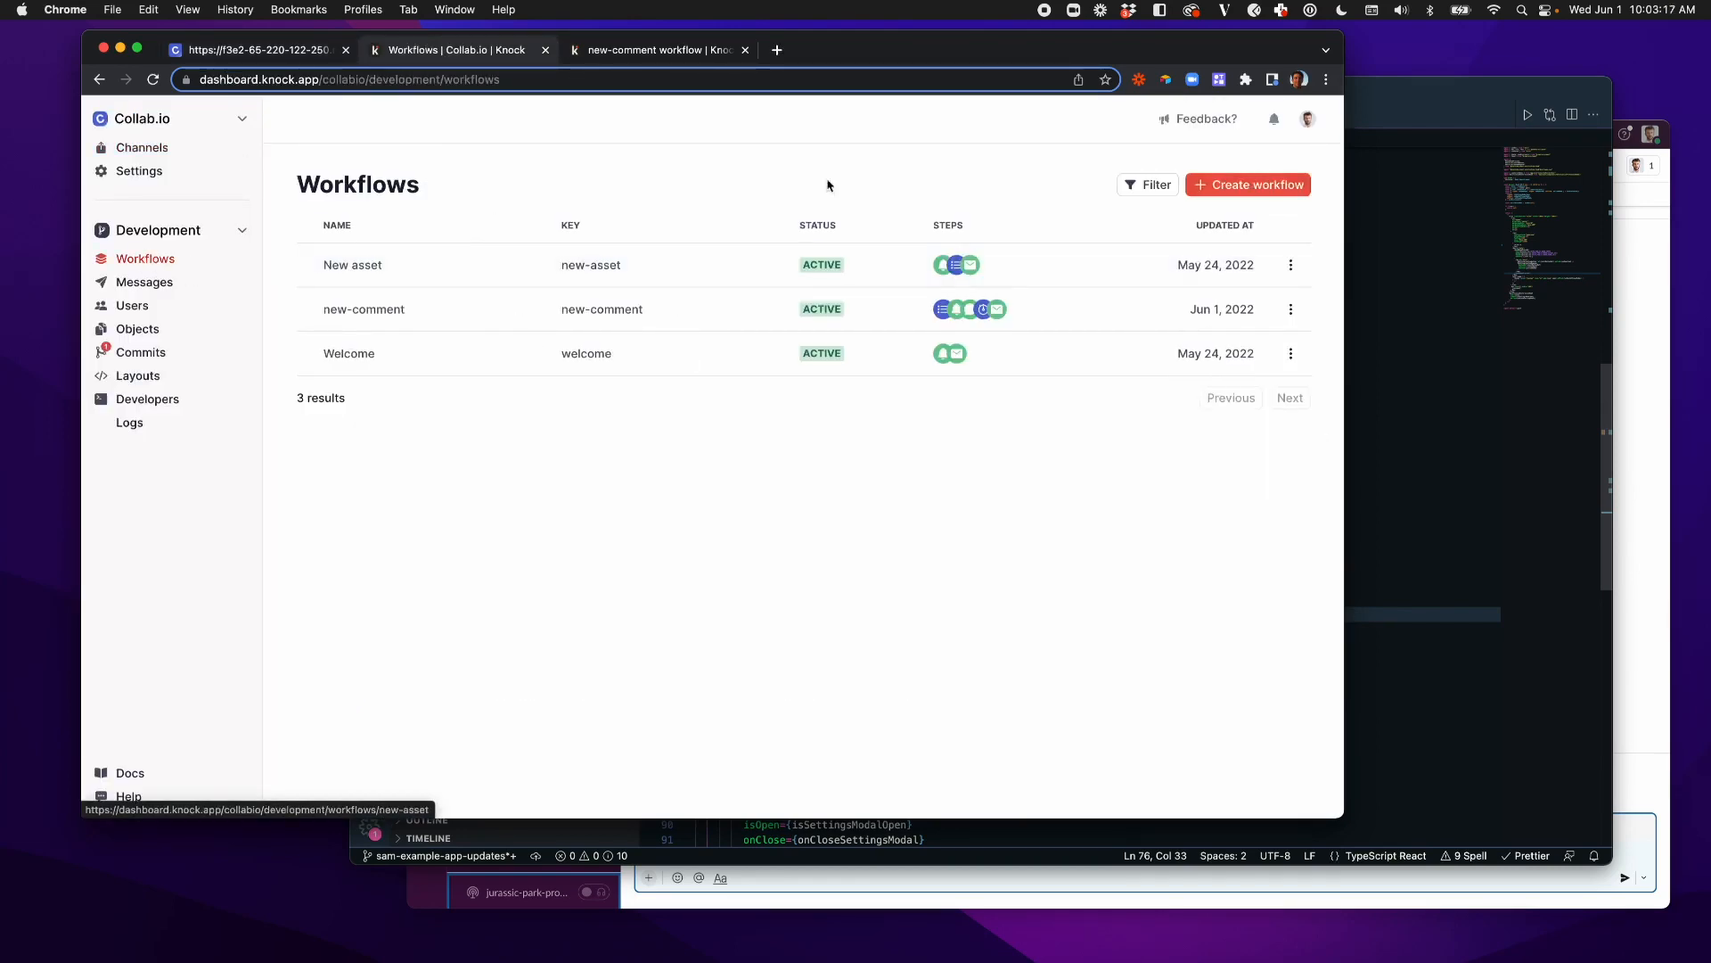
left_click(1199, 185)
type("c")
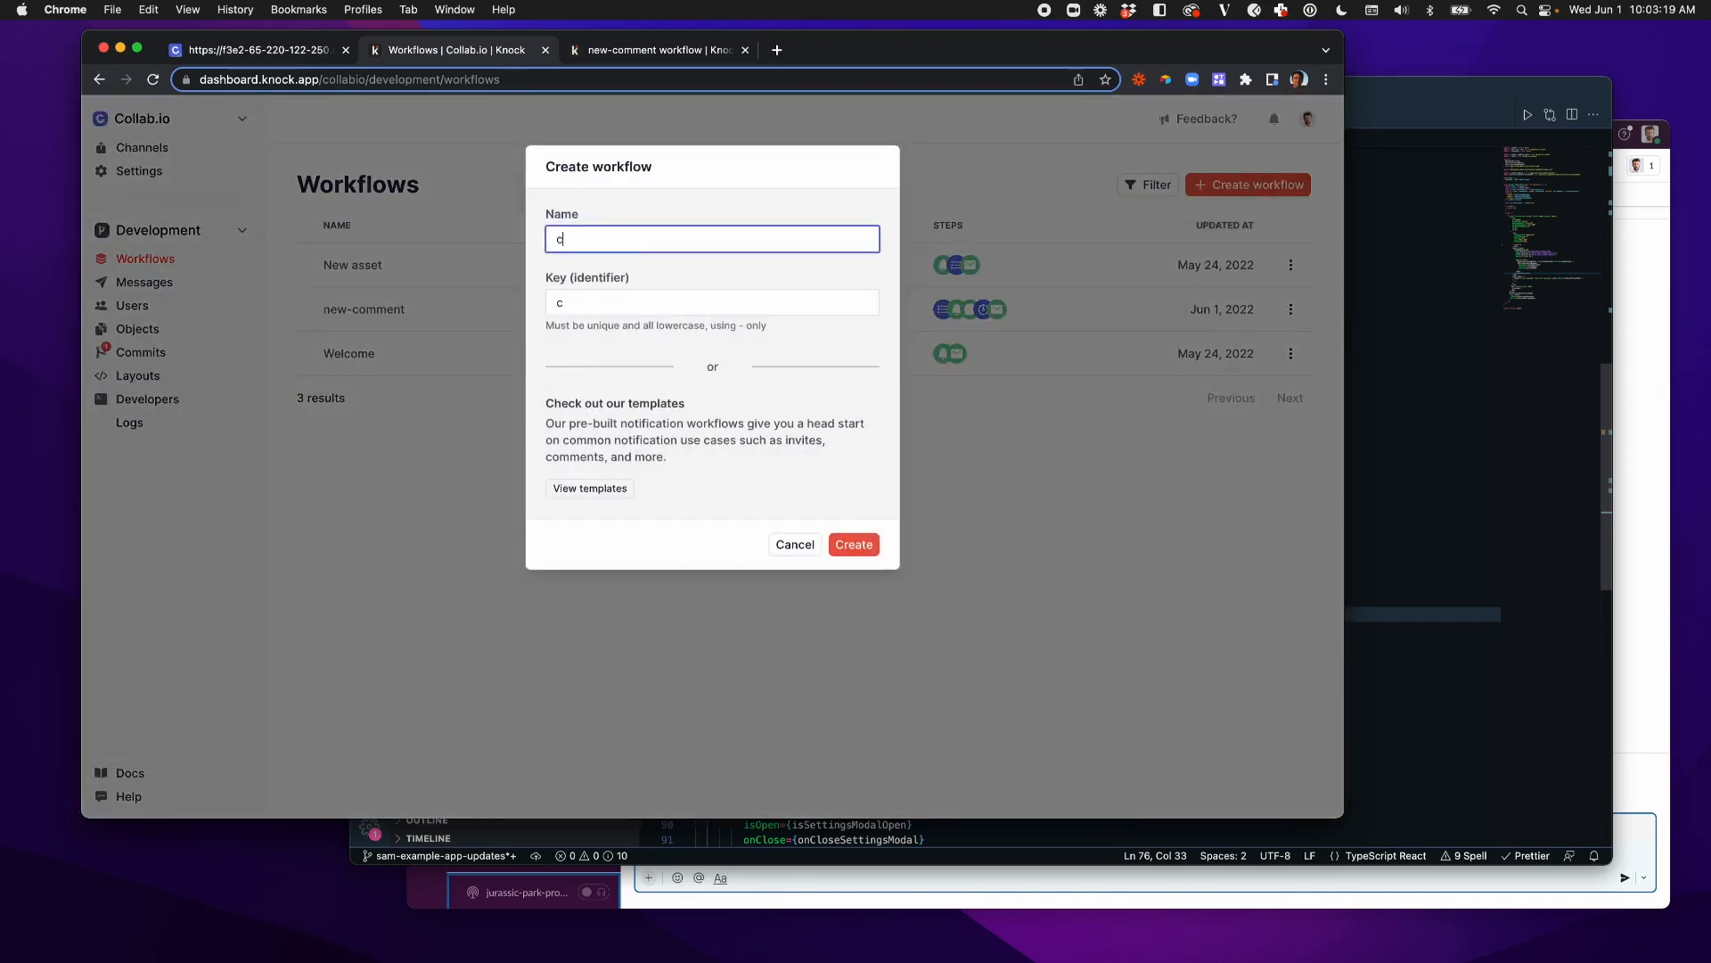
type("omments")
left_click(856, 545)
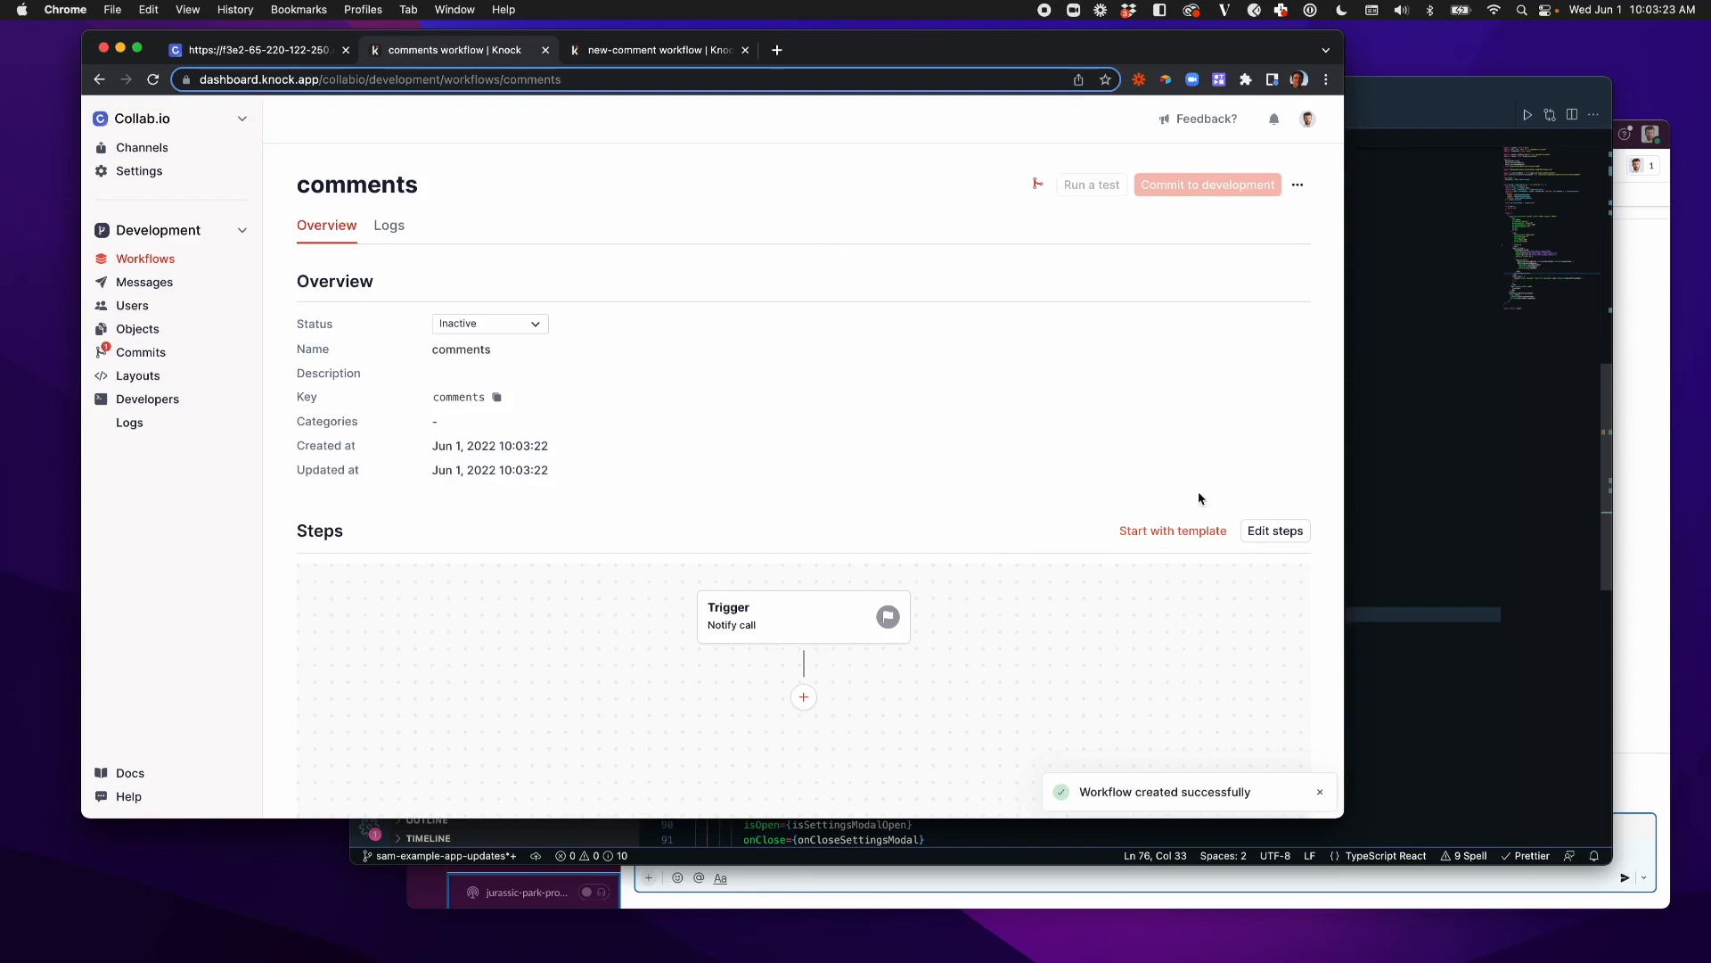
Step: Add an In-app feed step after the trigger of the comments workflow
left_click(1274, 530)
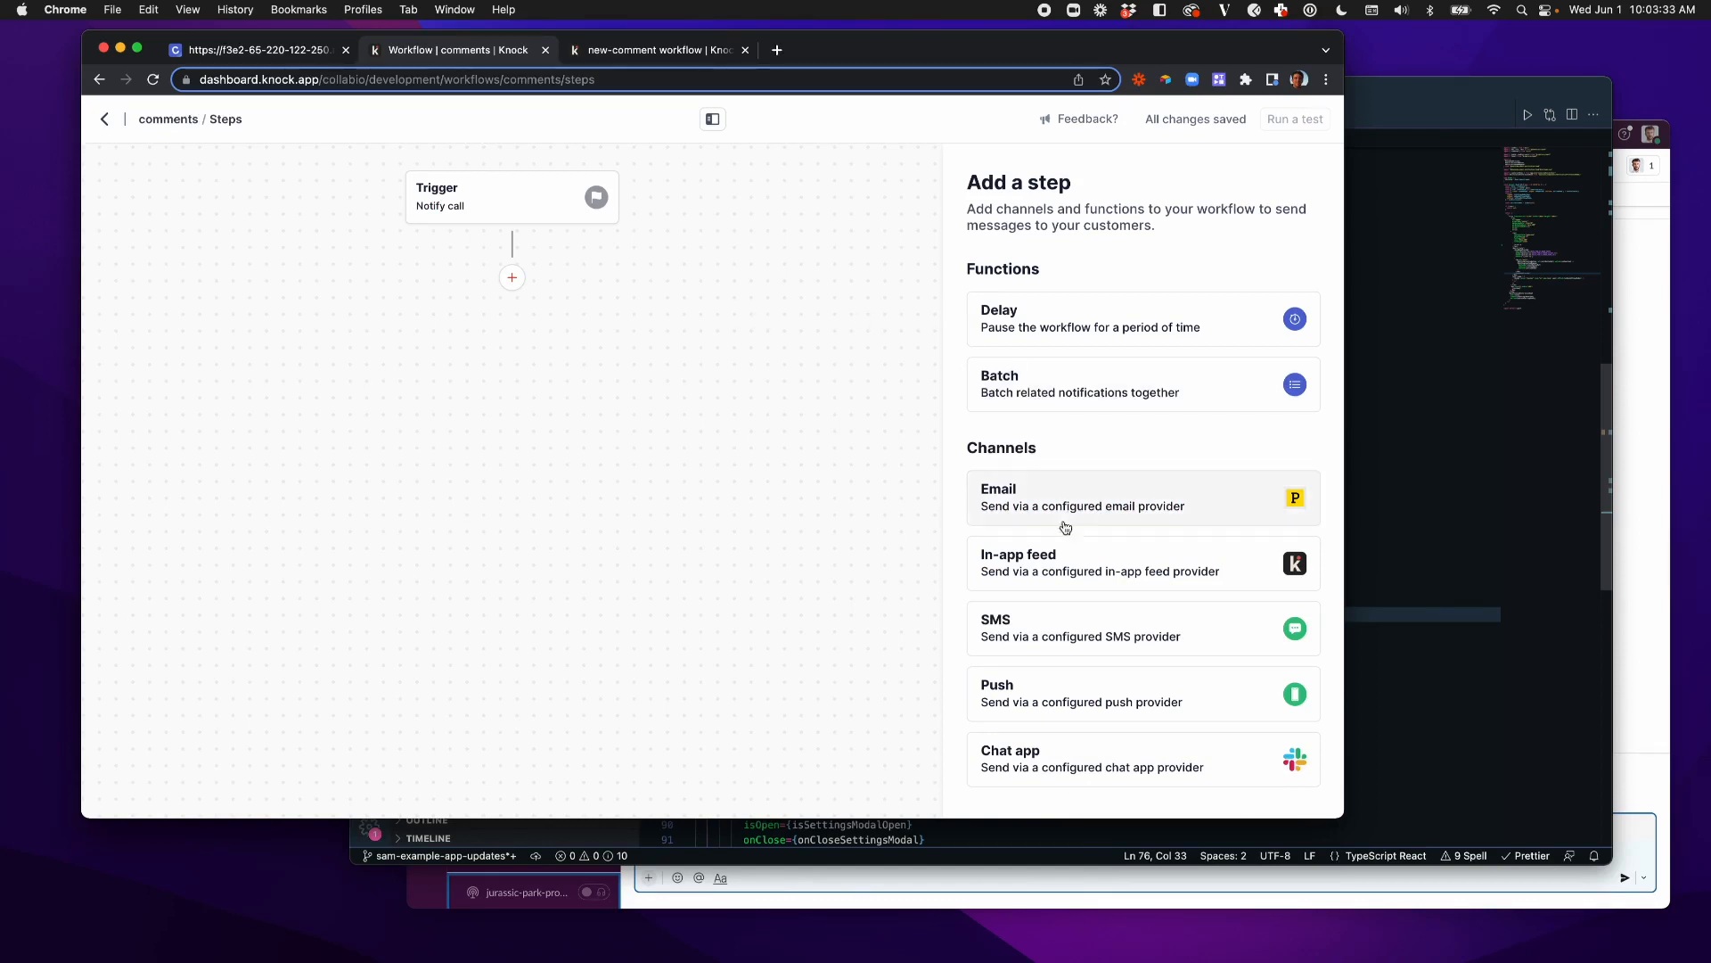
left_click(1121, 572)
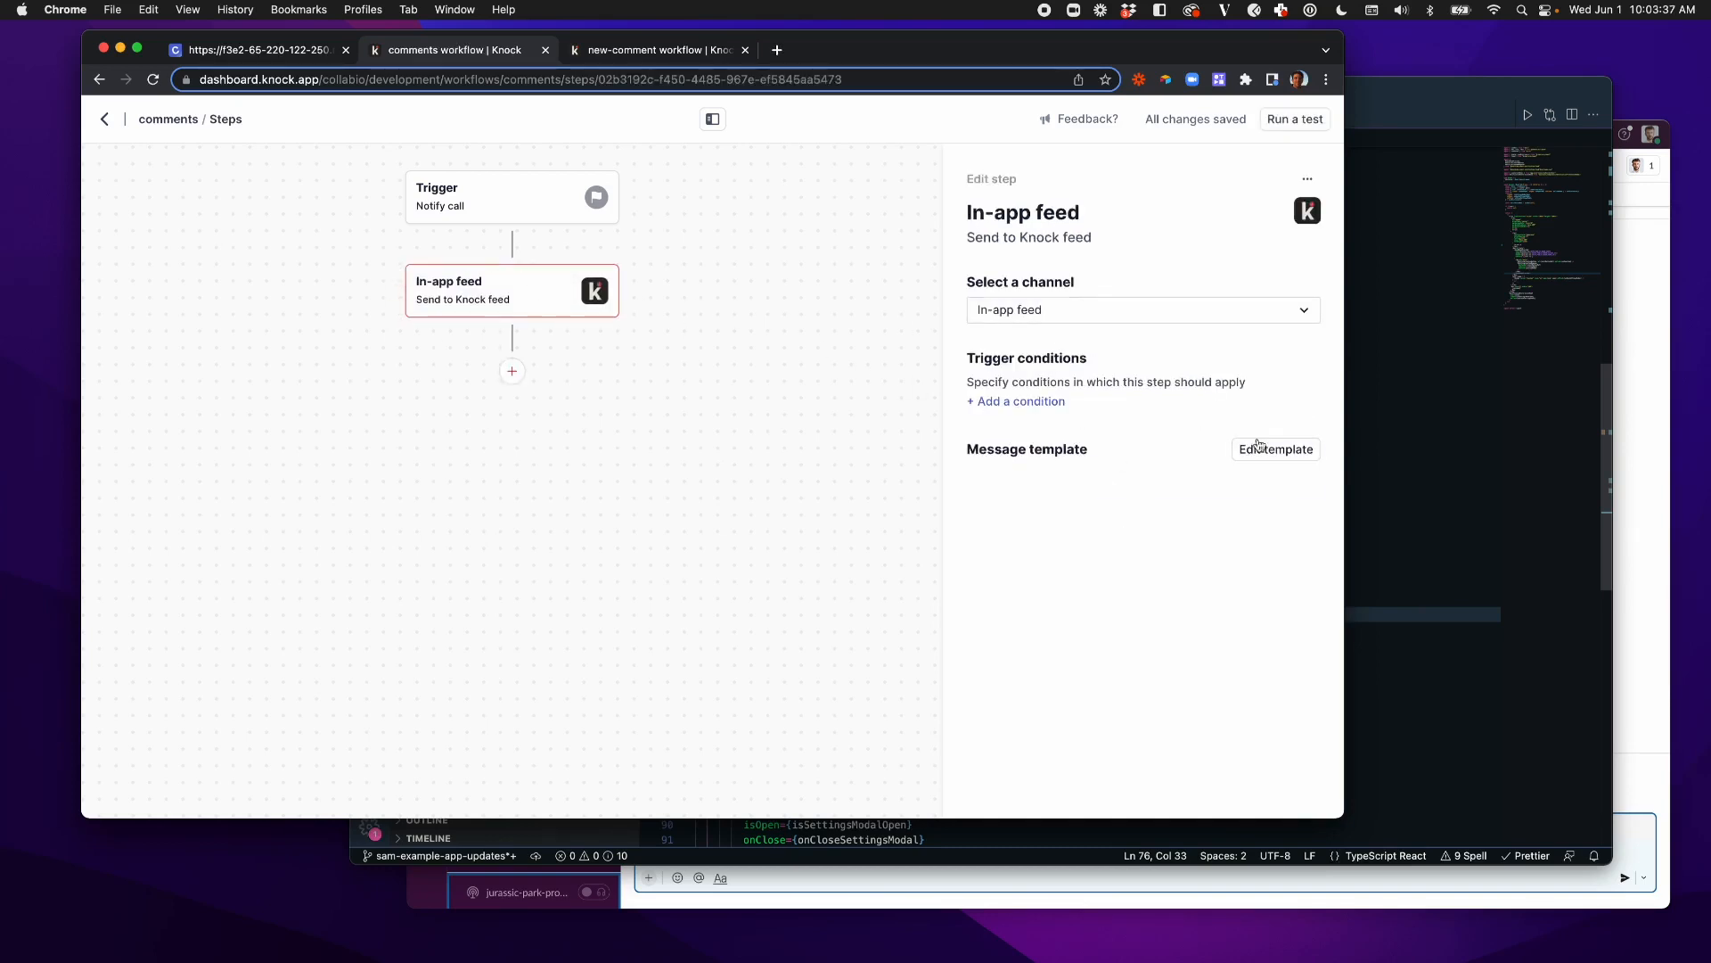
Step: End the in-app message with "left a comment on {{ asset_name }}." instead of "completed an activity.", copy the full message body, and save the template
left_click(1273, 451)
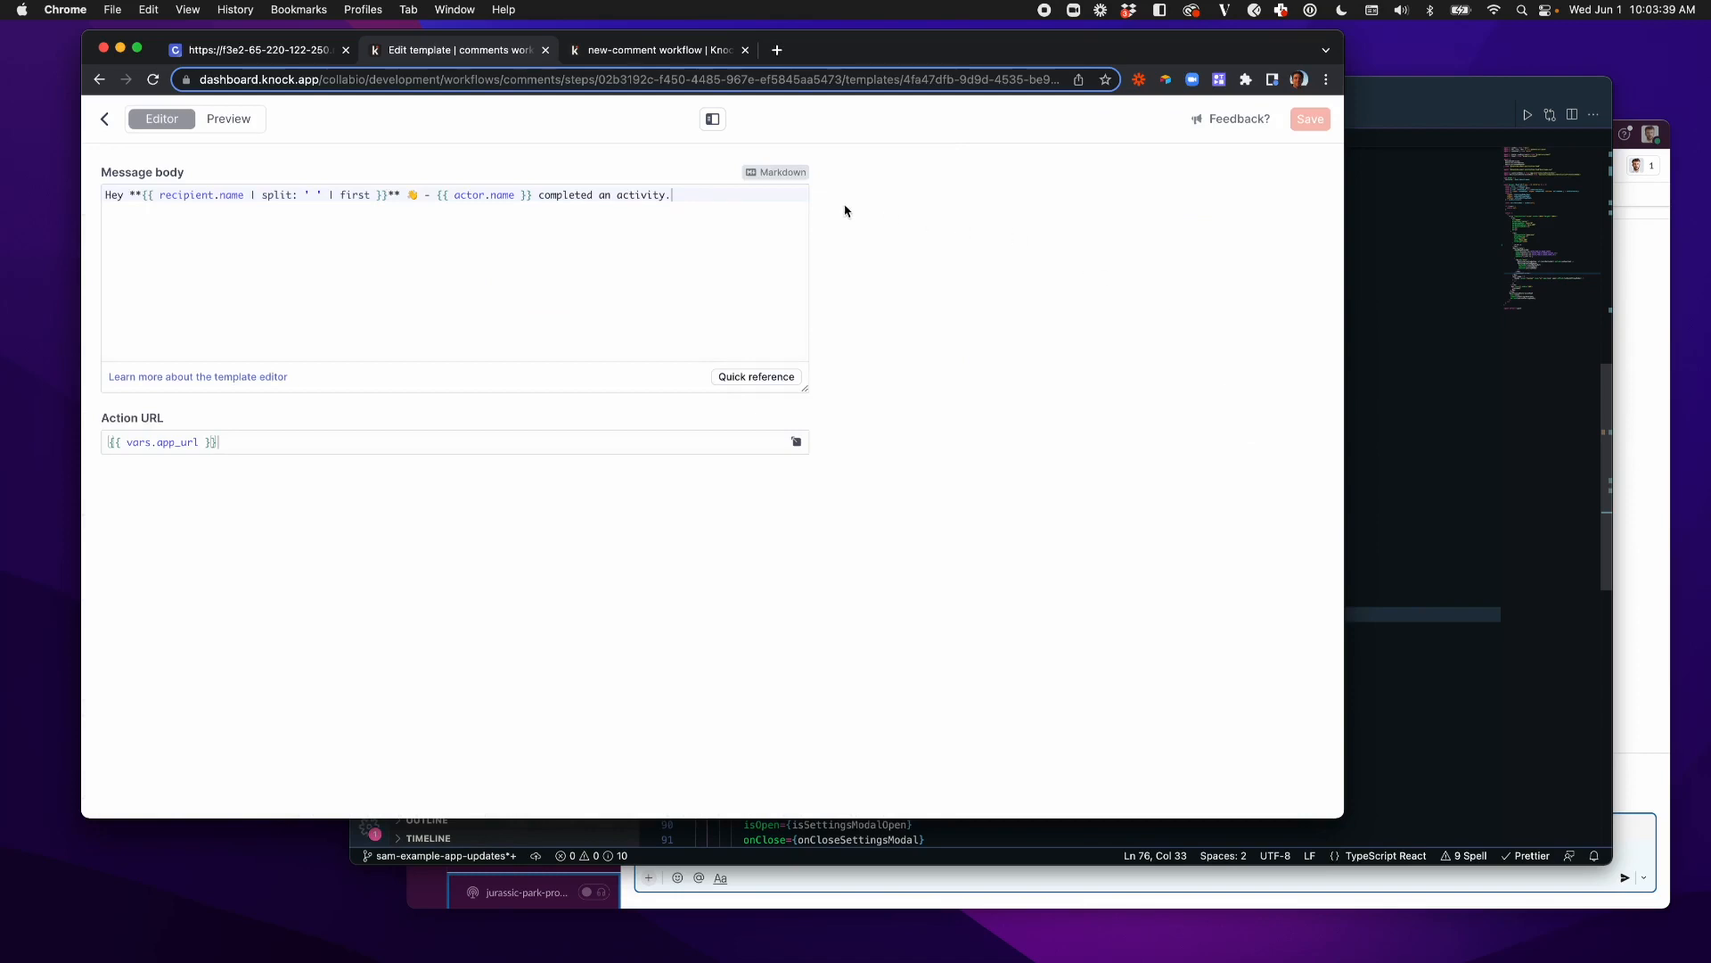
left_click(712, 119)
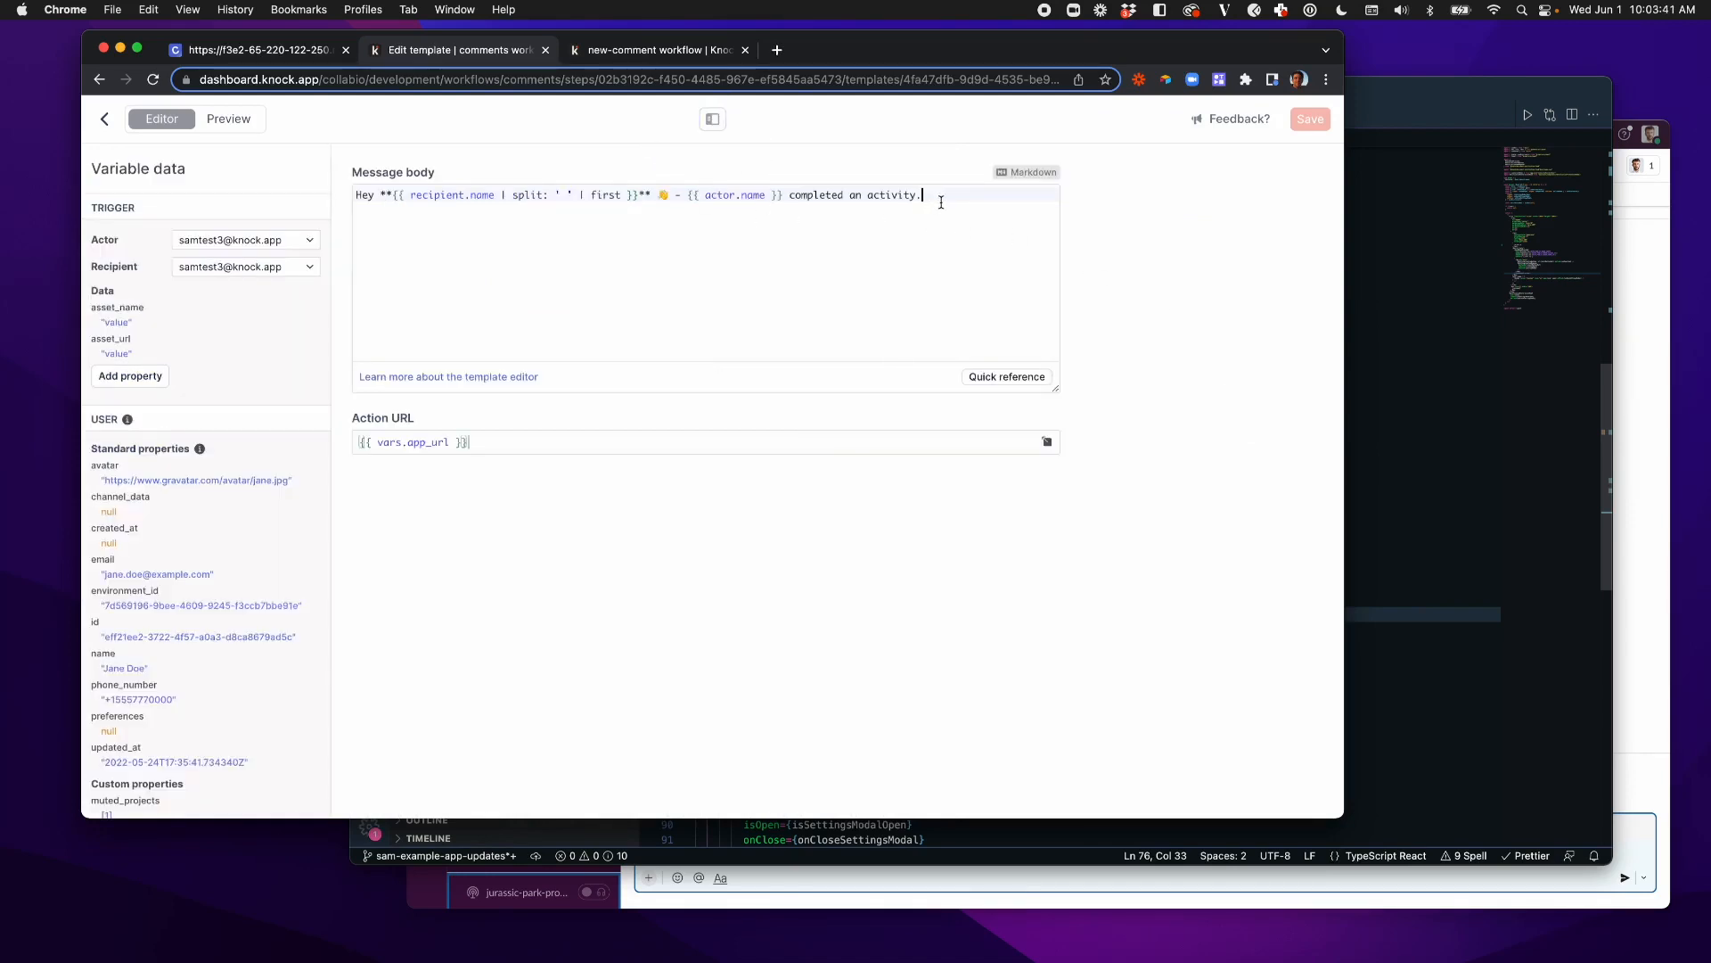
left_click_drag(933, 195, 789, 199)
type("left a comment on {{ asset")
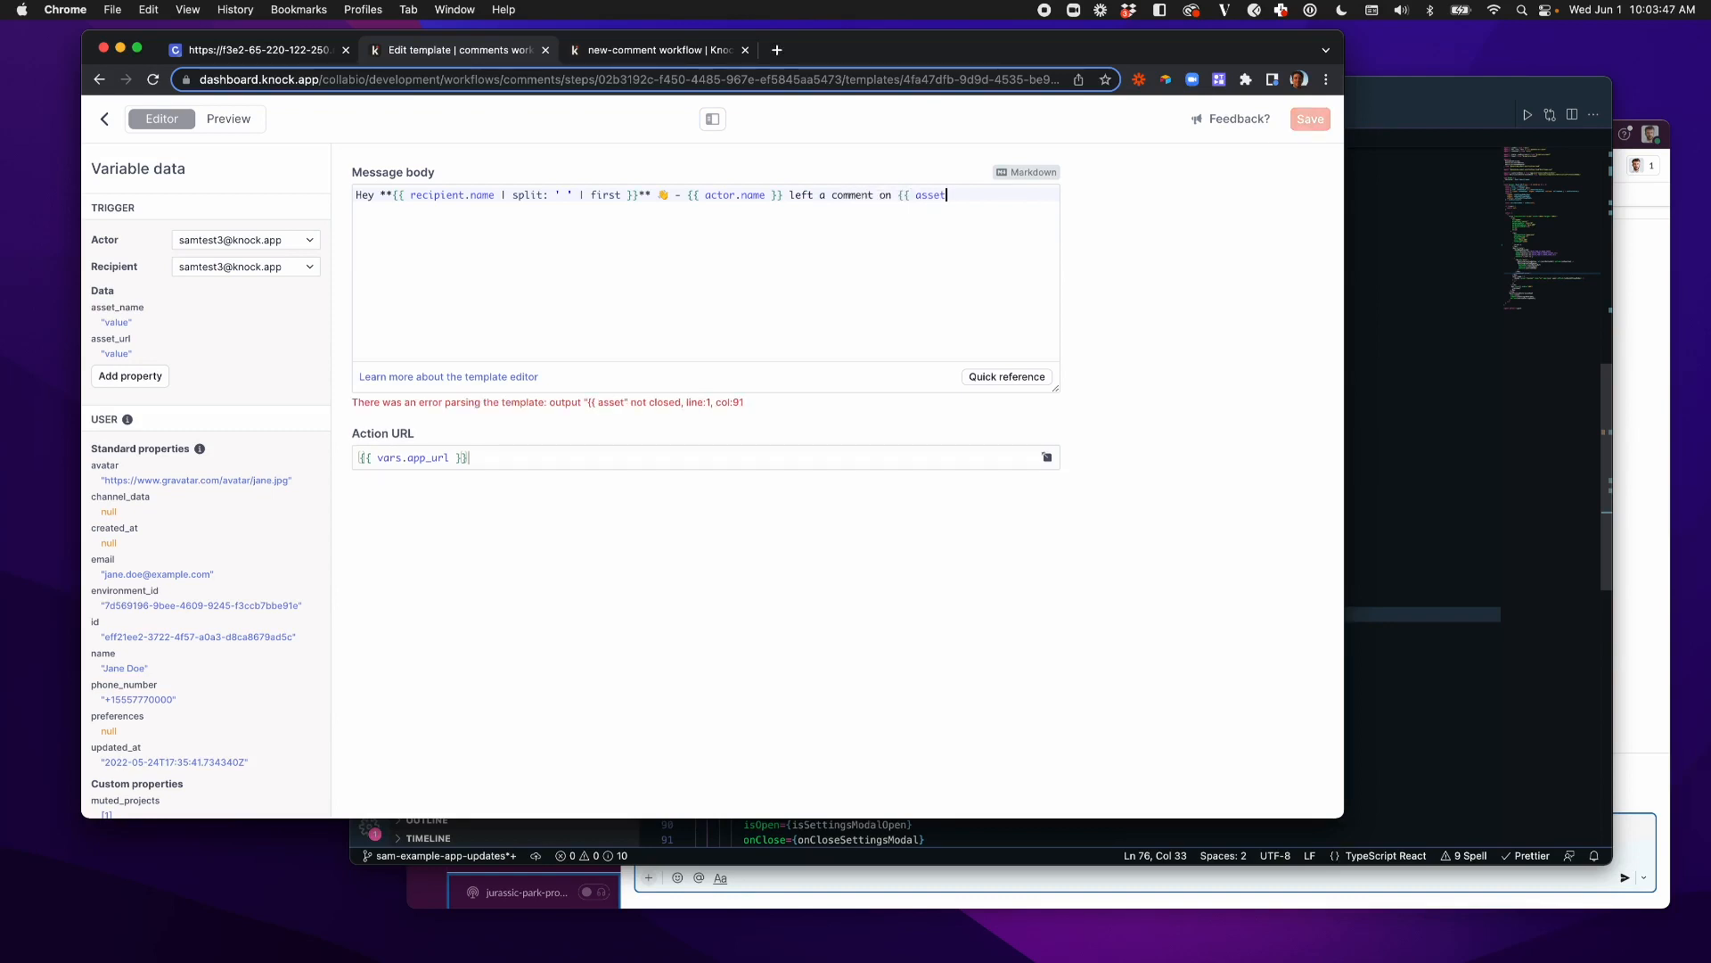
type("_name }}.")
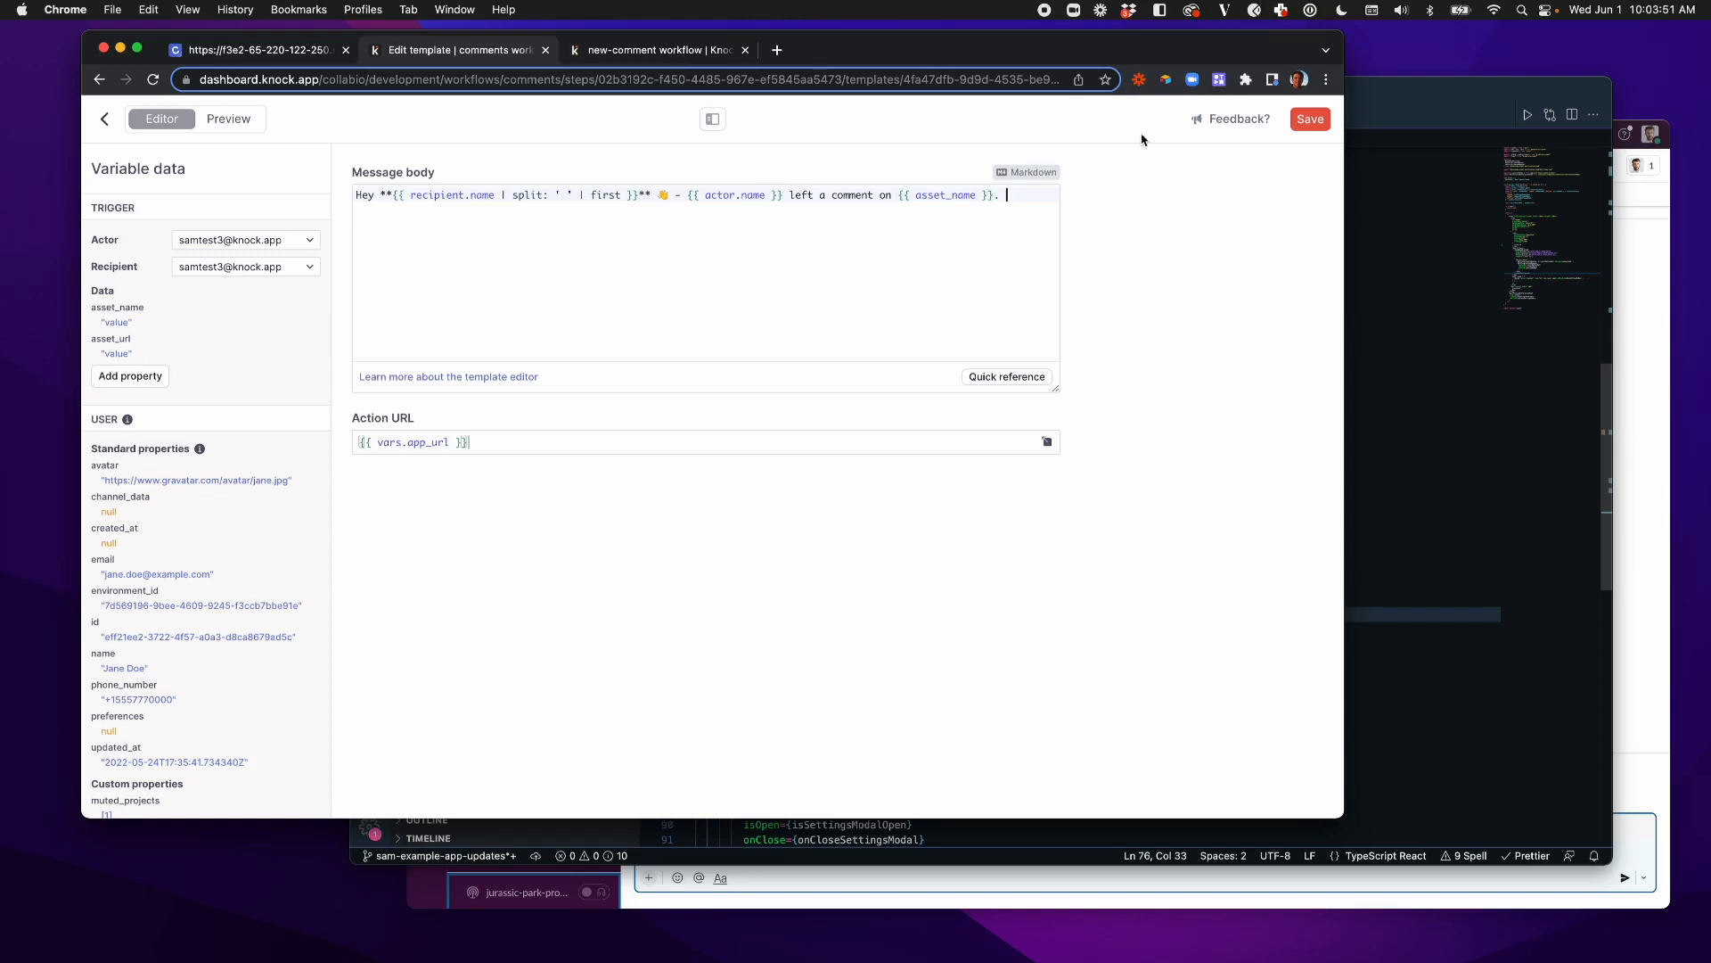
key("super+a")
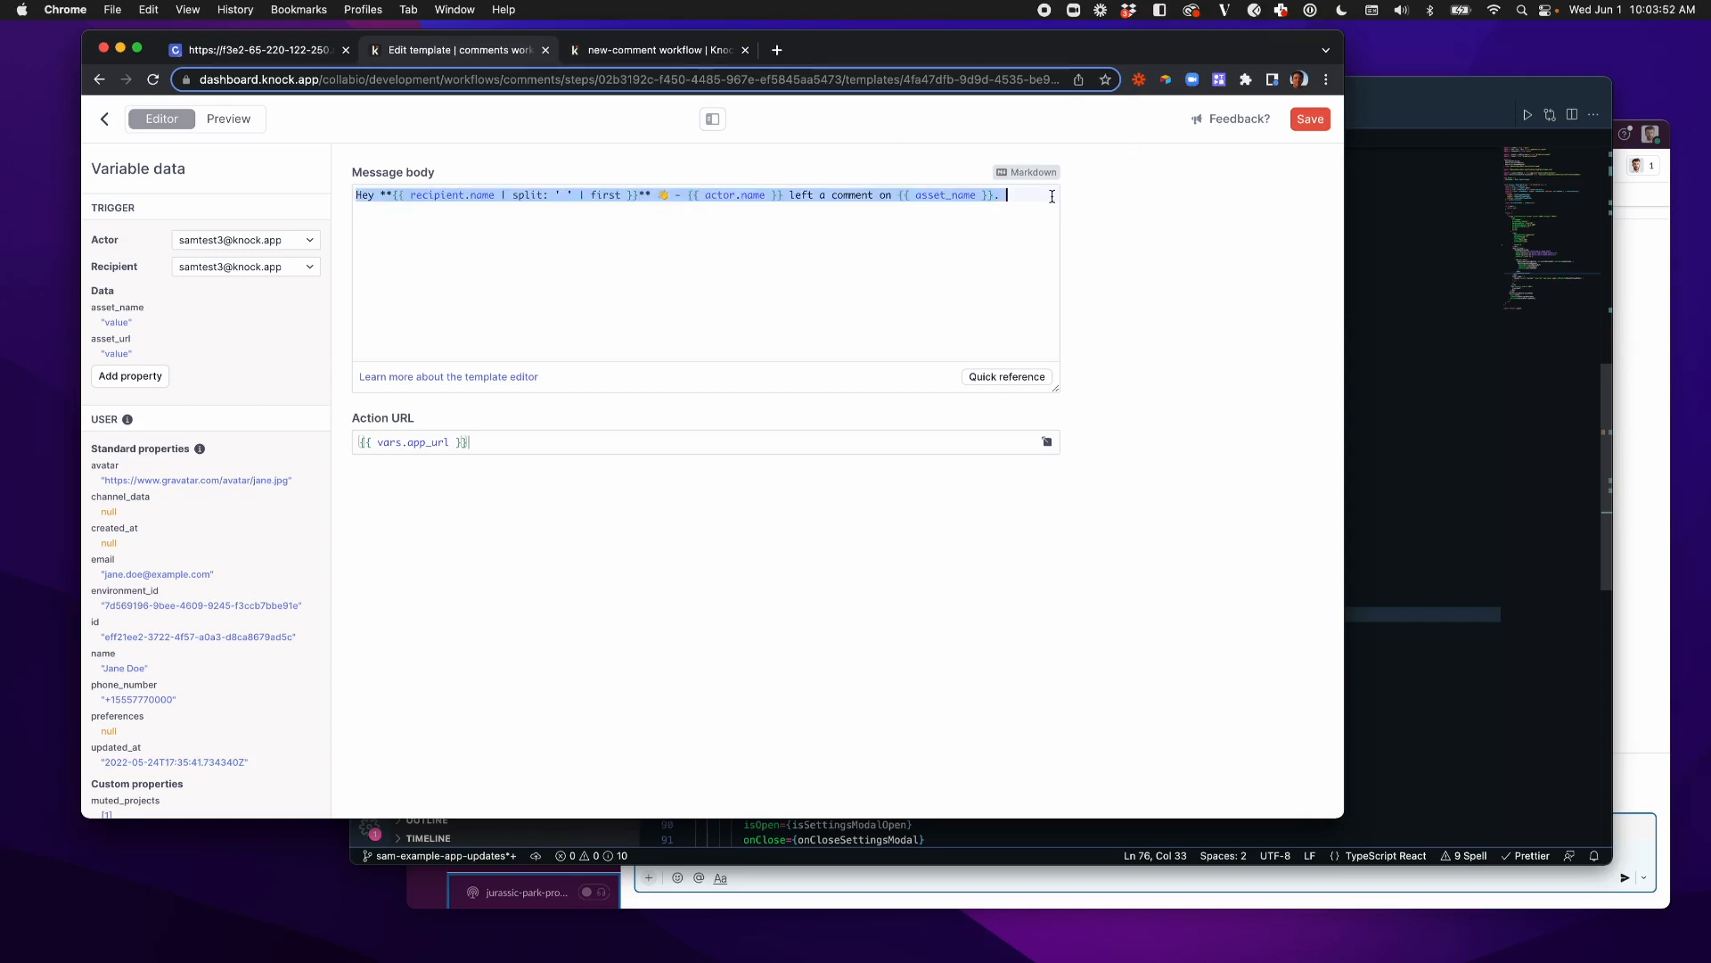
left_click(1318, 119)
left_click(104, 118)
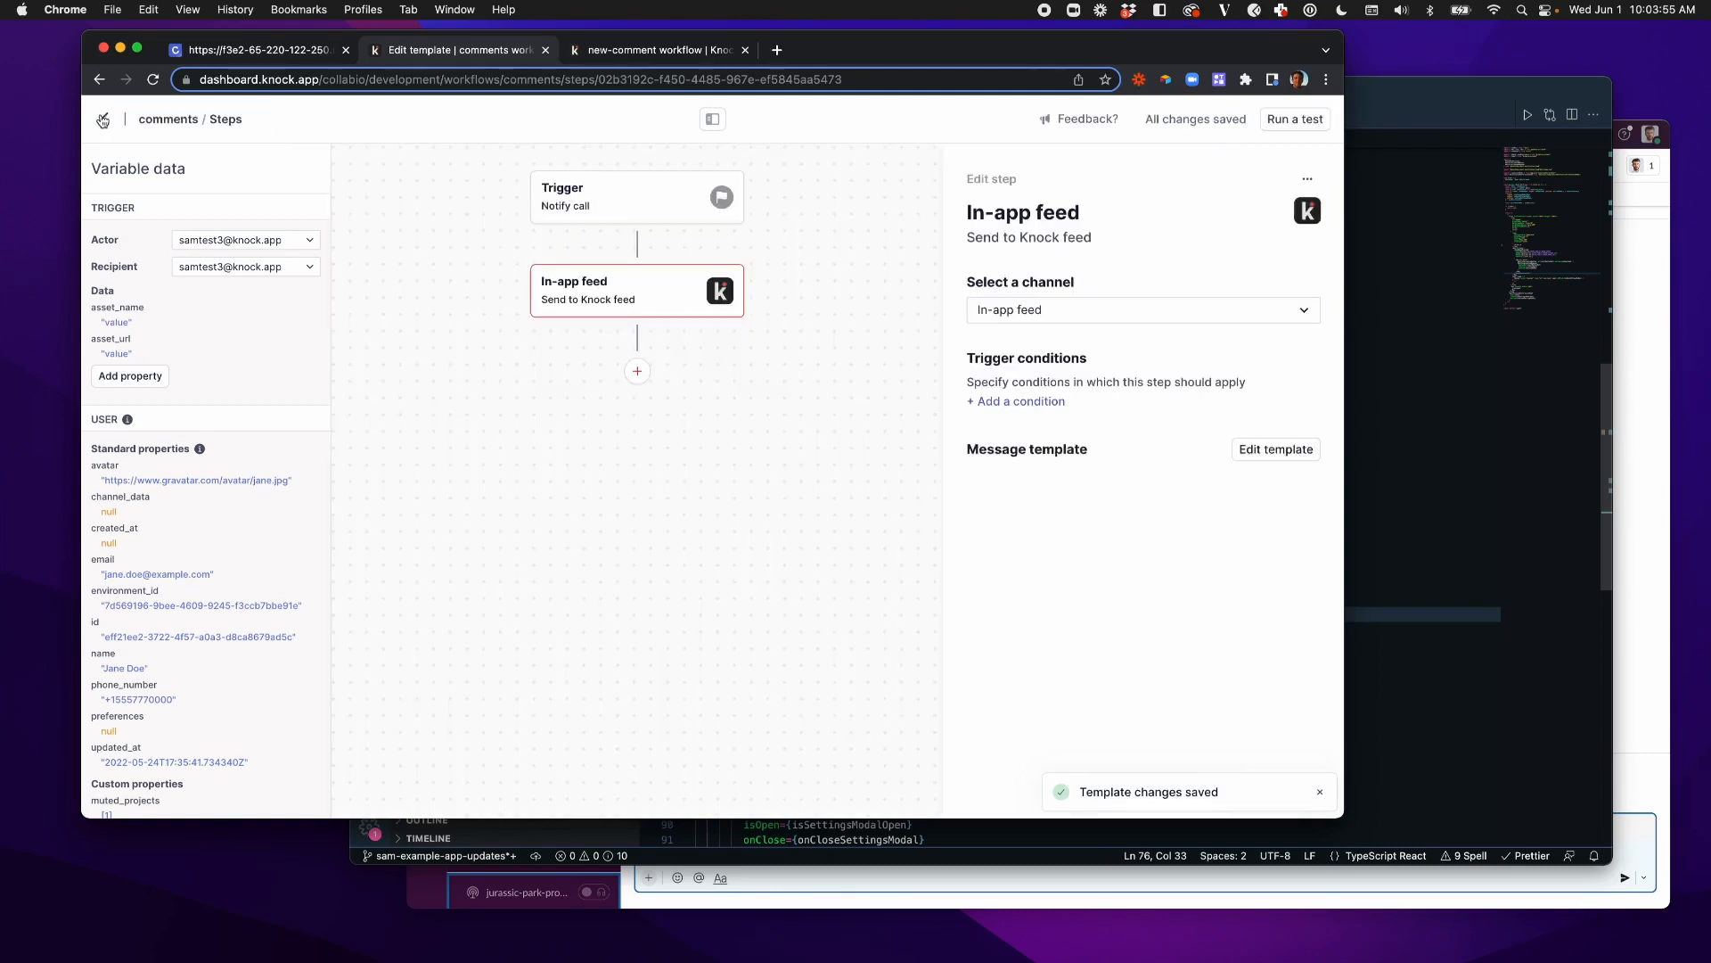
Step: Add an Email step after the In-app feed step
left_click(710, 417)
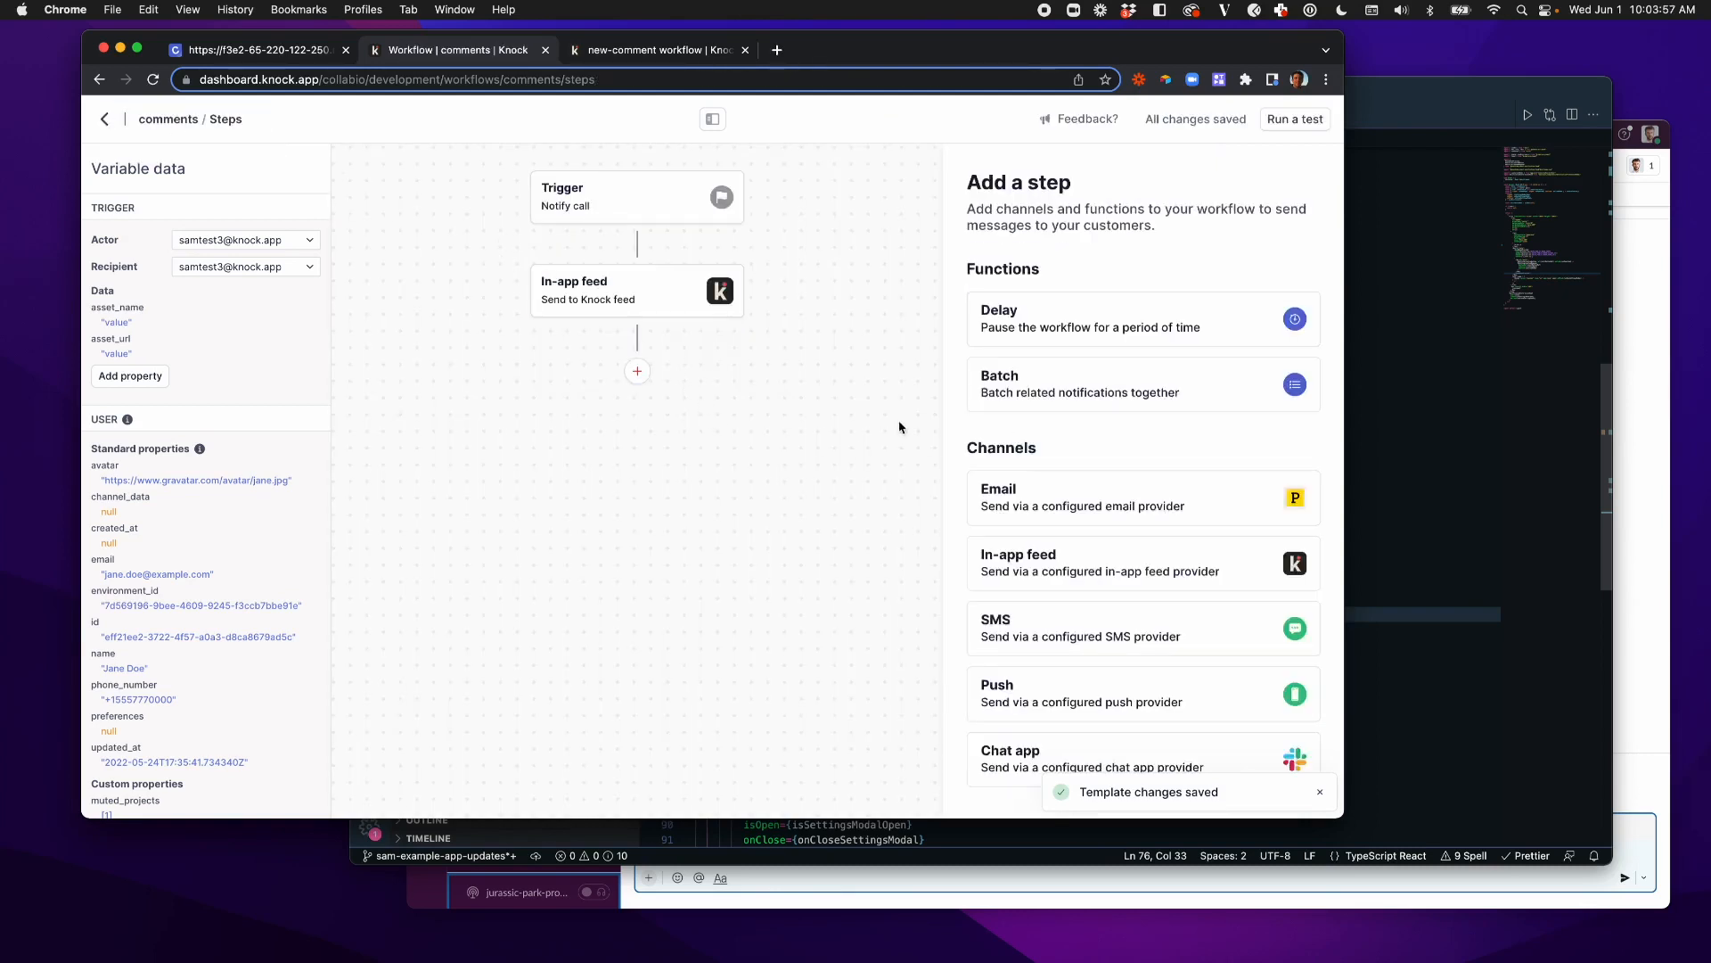
left_click(1171, 496)
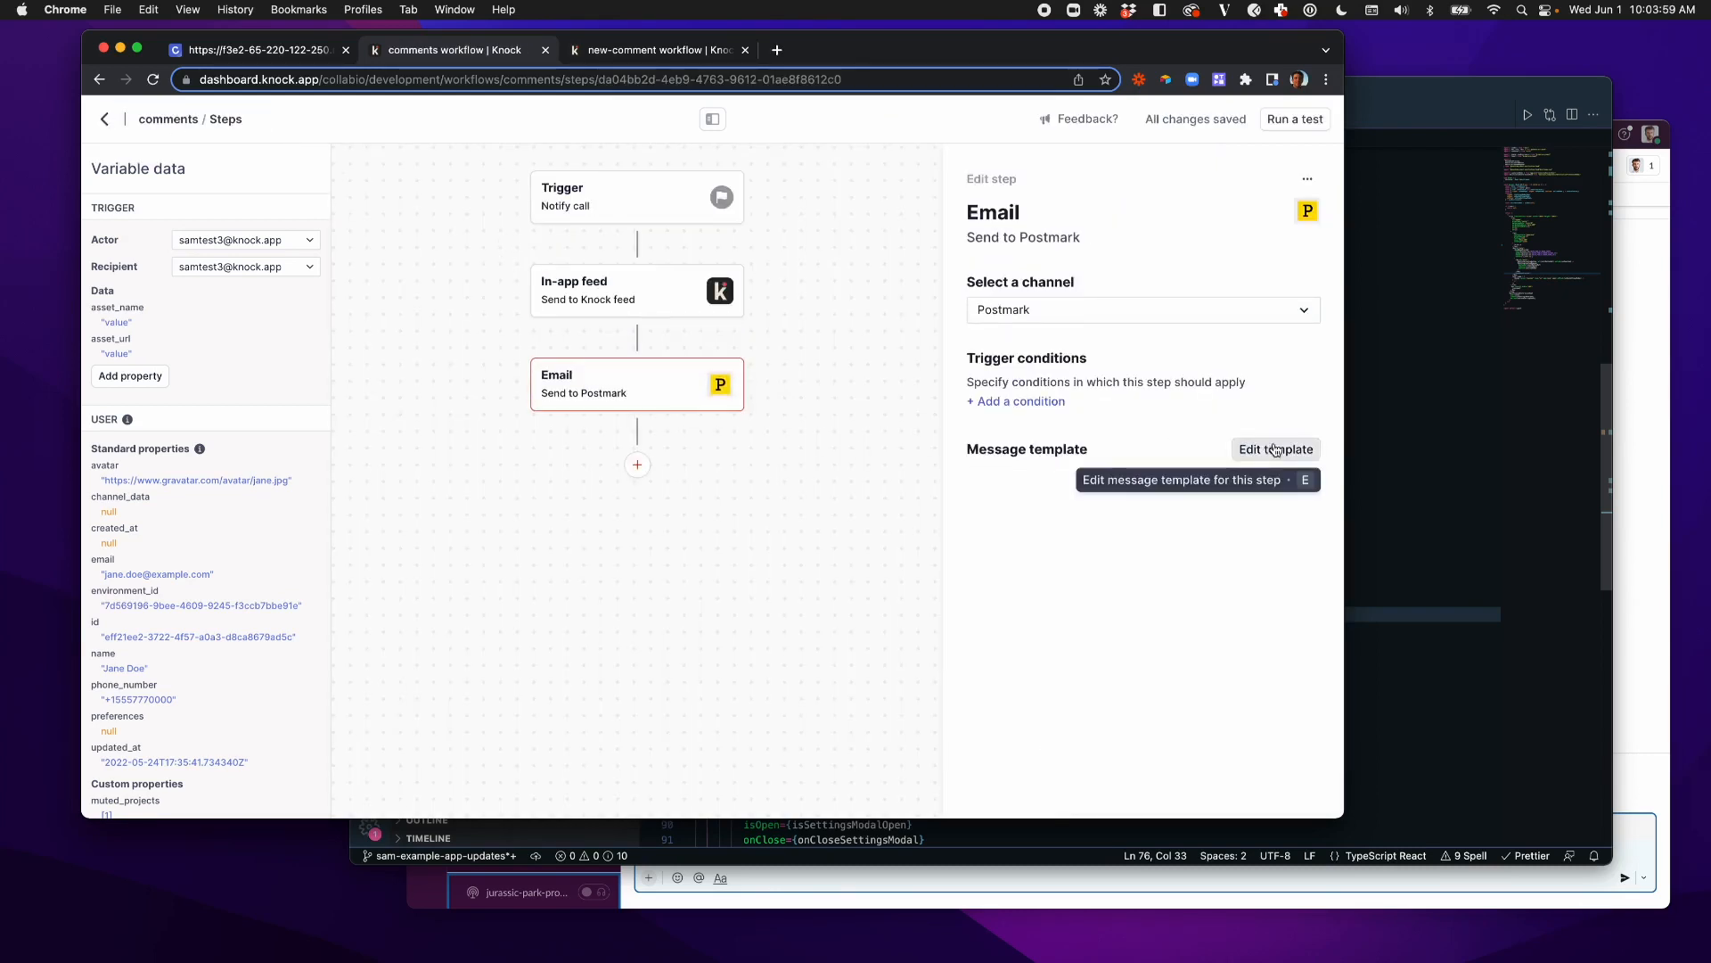
Step: Add a Markdown component to the email template and replace its text with the copied message ending in "left a comment on {{ asset_name }}."
left_click(1277, 450)
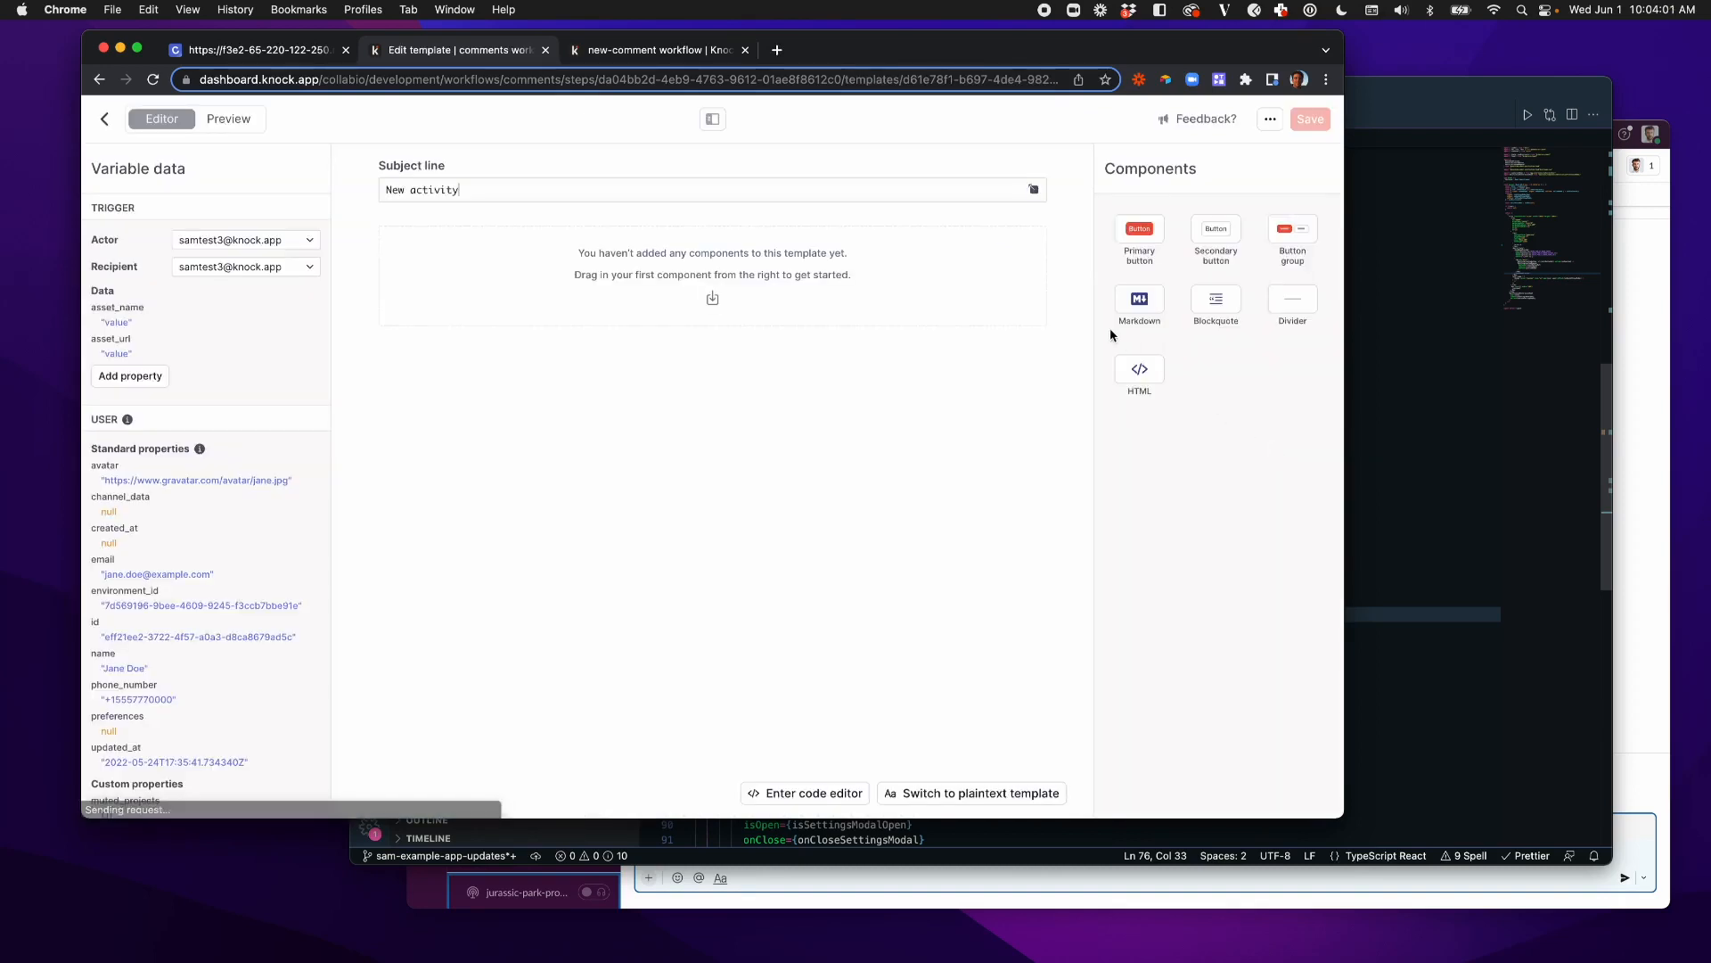
left_click_drag(1138, 303, 515, 284)
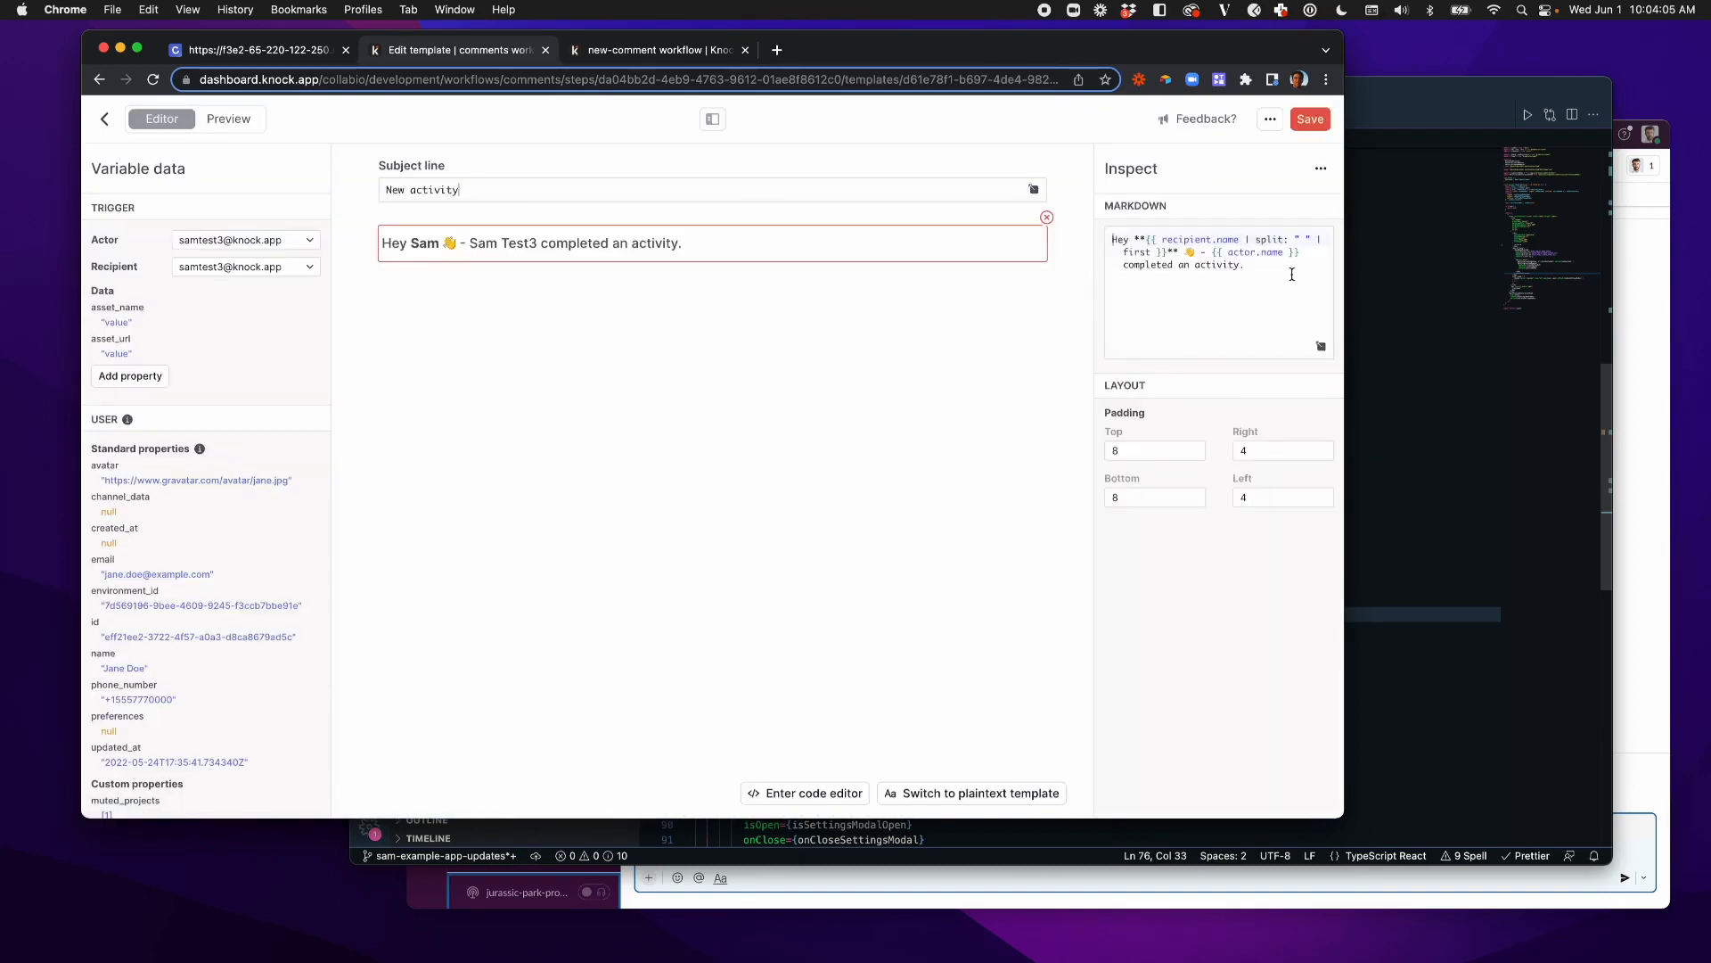
left_click_drag(1291, 273, 1110, 230)
type("Hey **{{ recipient.name | split: \" \" | first }}** 👋 - {{ actor.name }} left a comment on {{ asset_name }}.")
left_click(1030, 349)
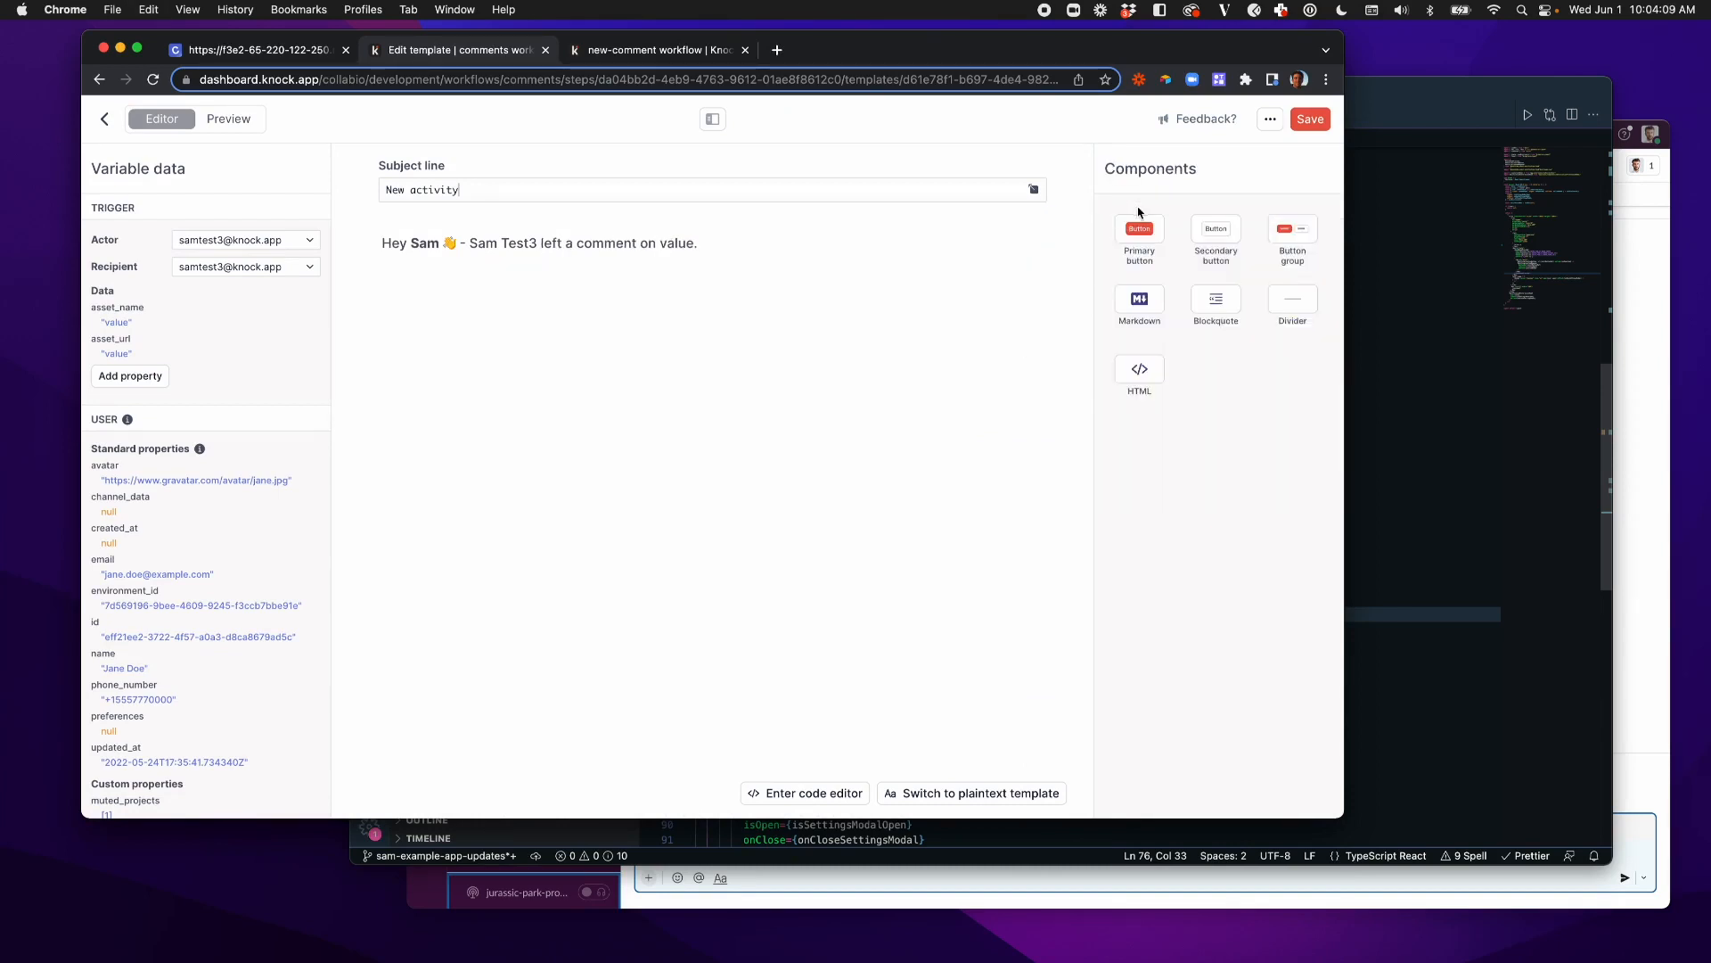
Step: Add a primary button below the email message, labelled "View comment" with the action URL {{ asset_url }}
left_click_drag(1140, 230, 499, 299)
left_click_drag(1184, 259, 1092, 252)
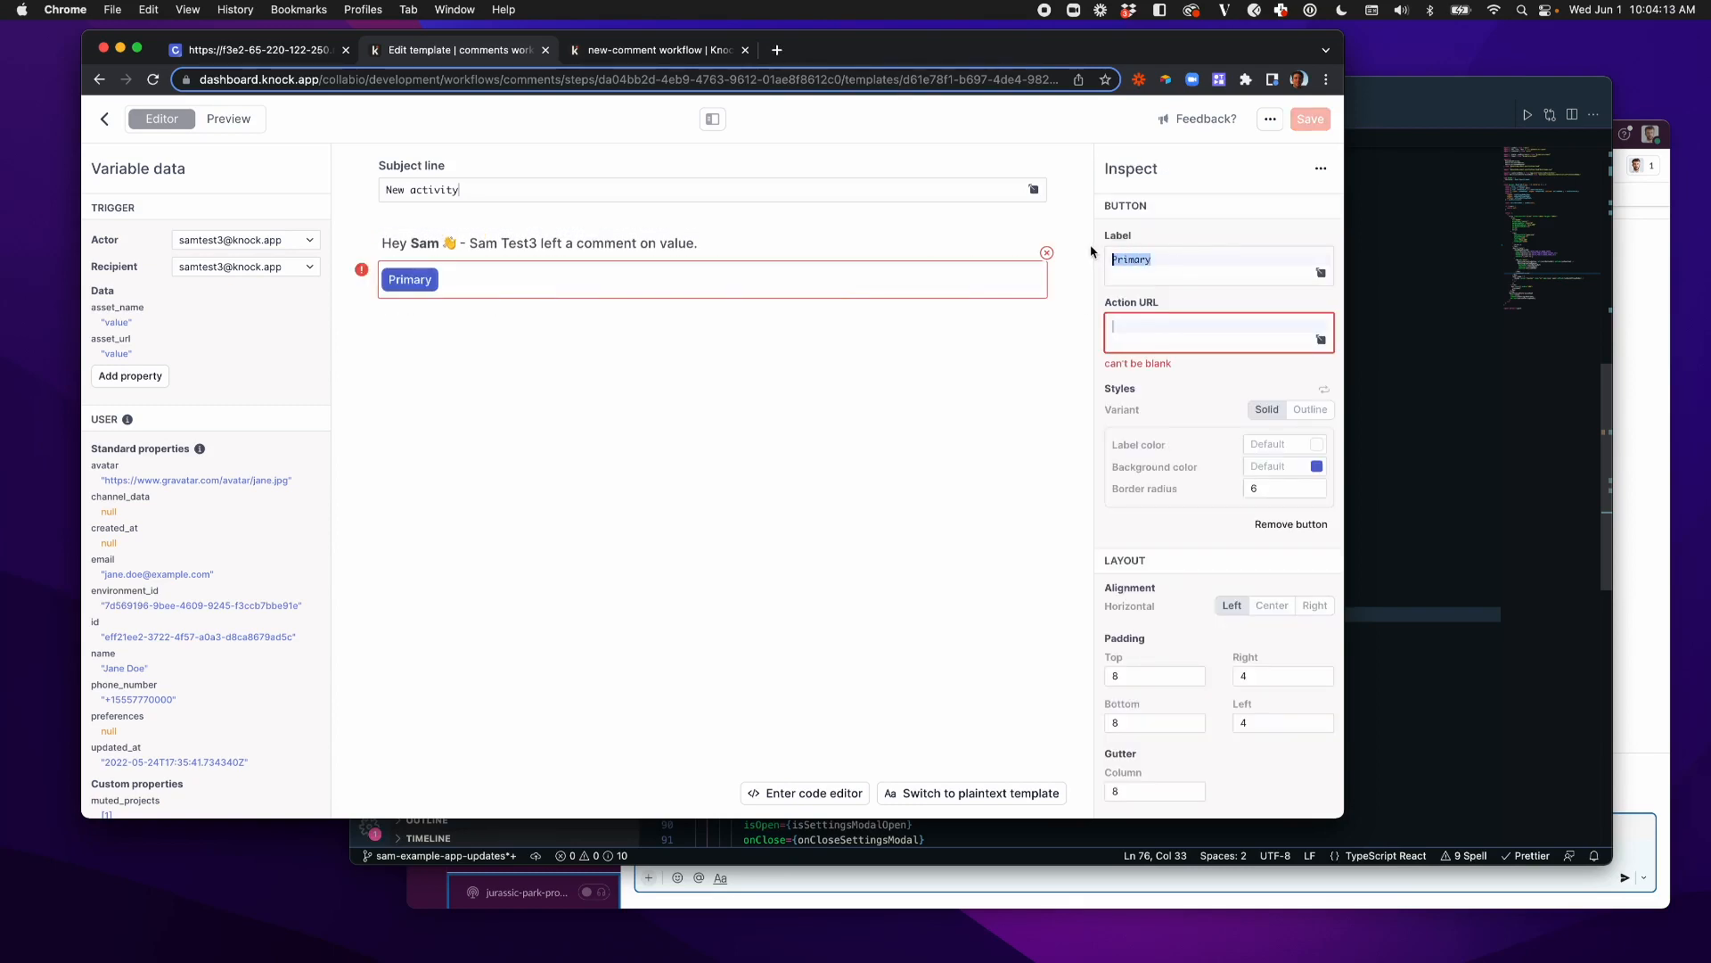
type("View comment")
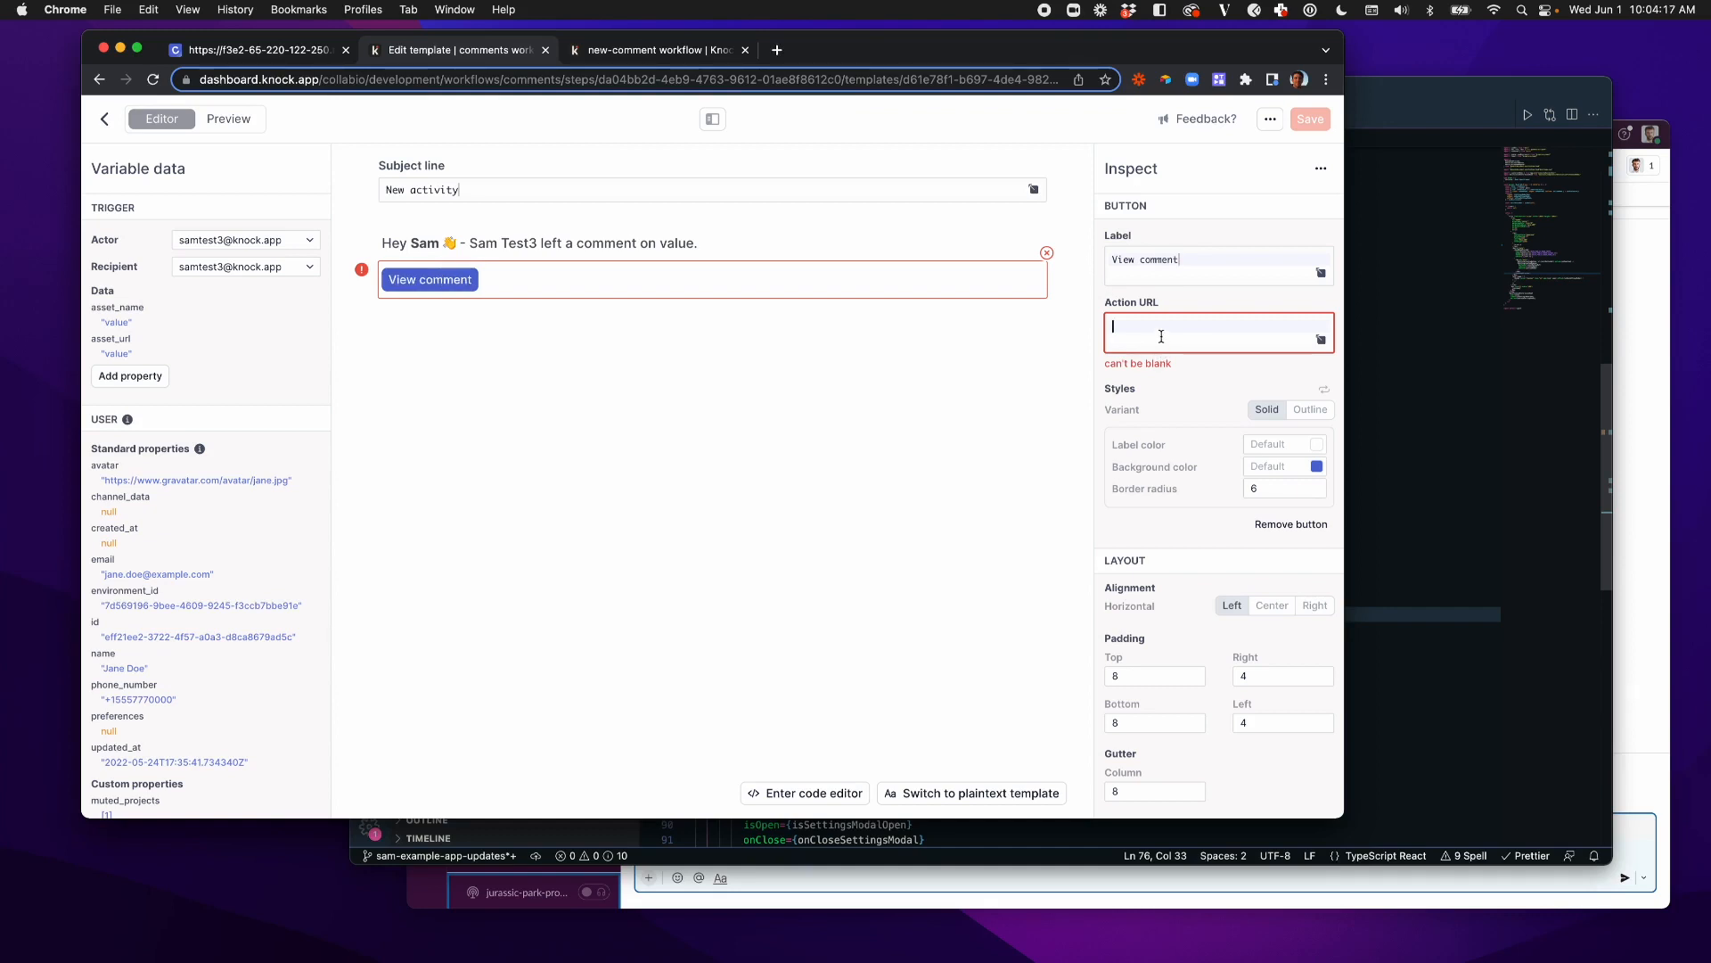
type("{{ asset_url }}")
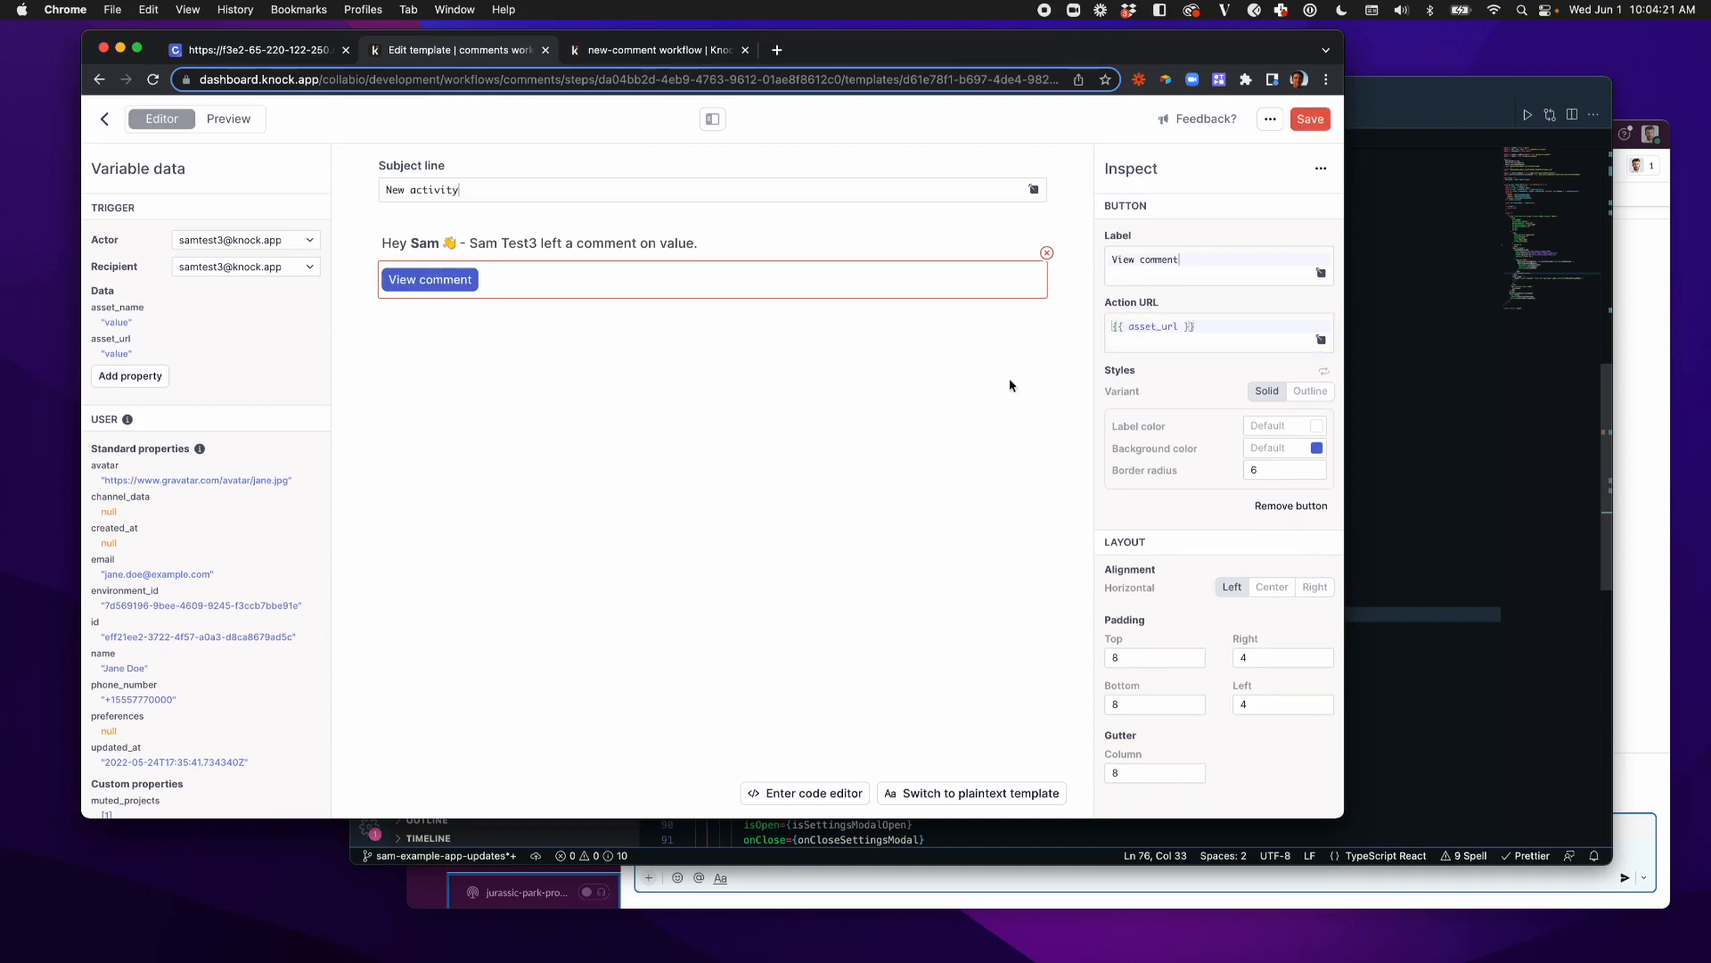
Step: Preview the email template and save it
left_click(250, 125)
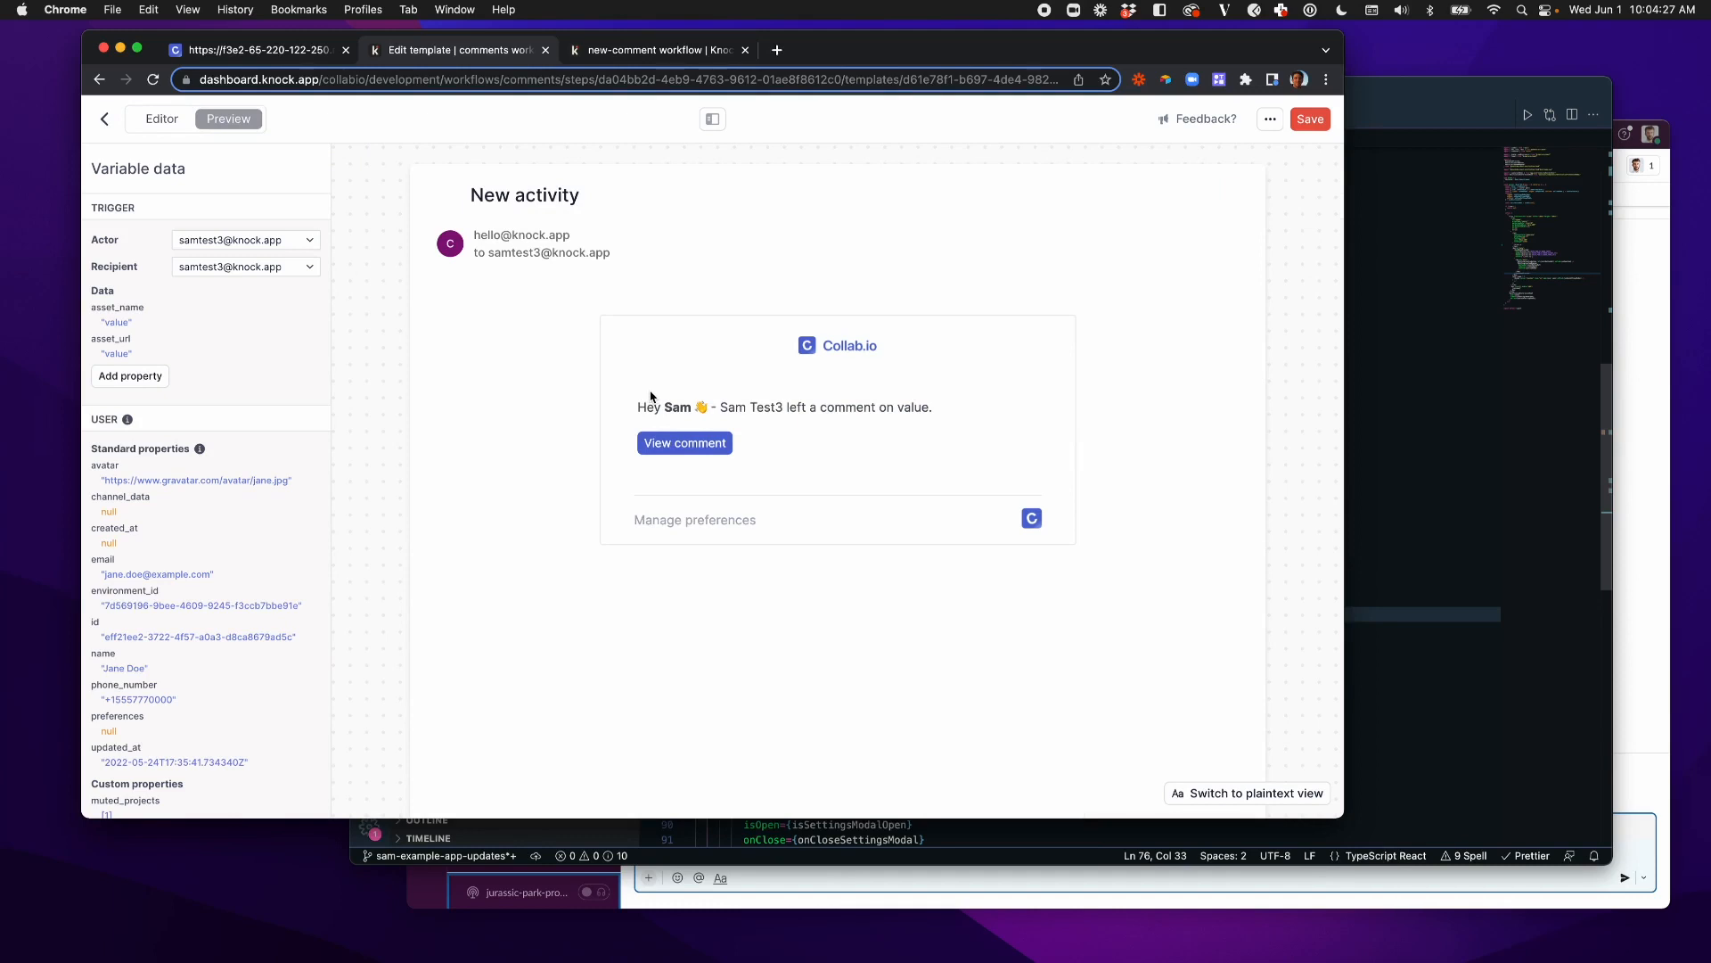
left_click(1310, 121)
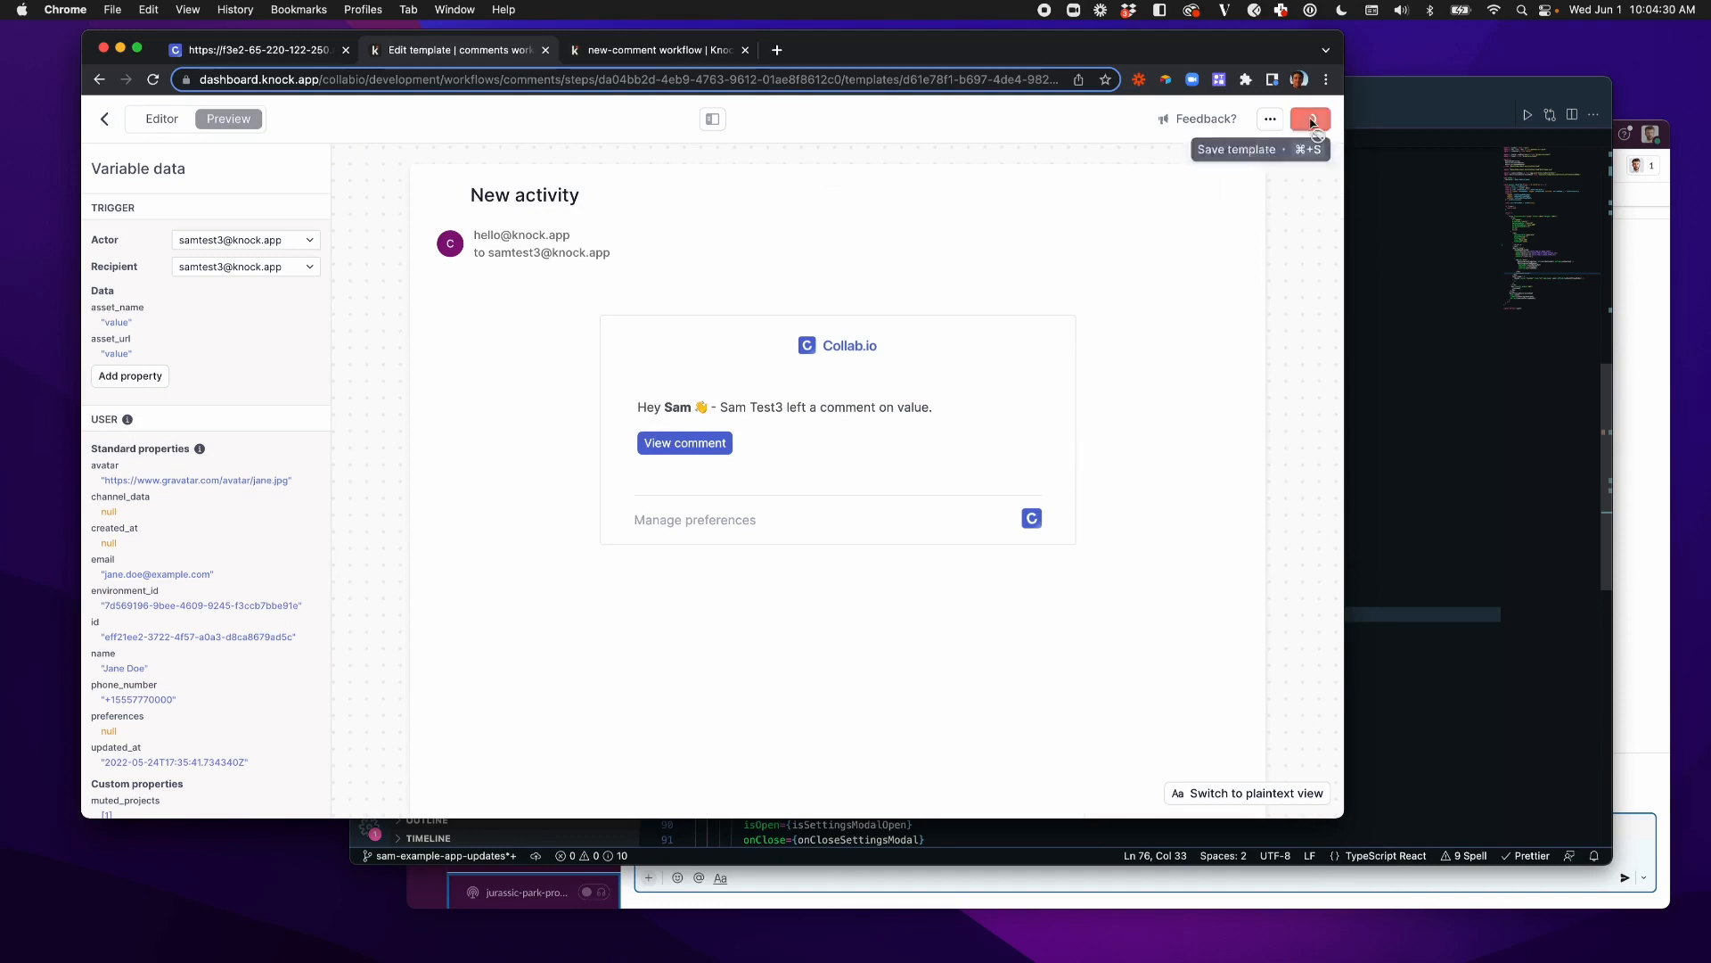
Step: Return to the comments workflow and set up a test run with user 2 as actor and user 4 as recipient
left_click(107, 121)
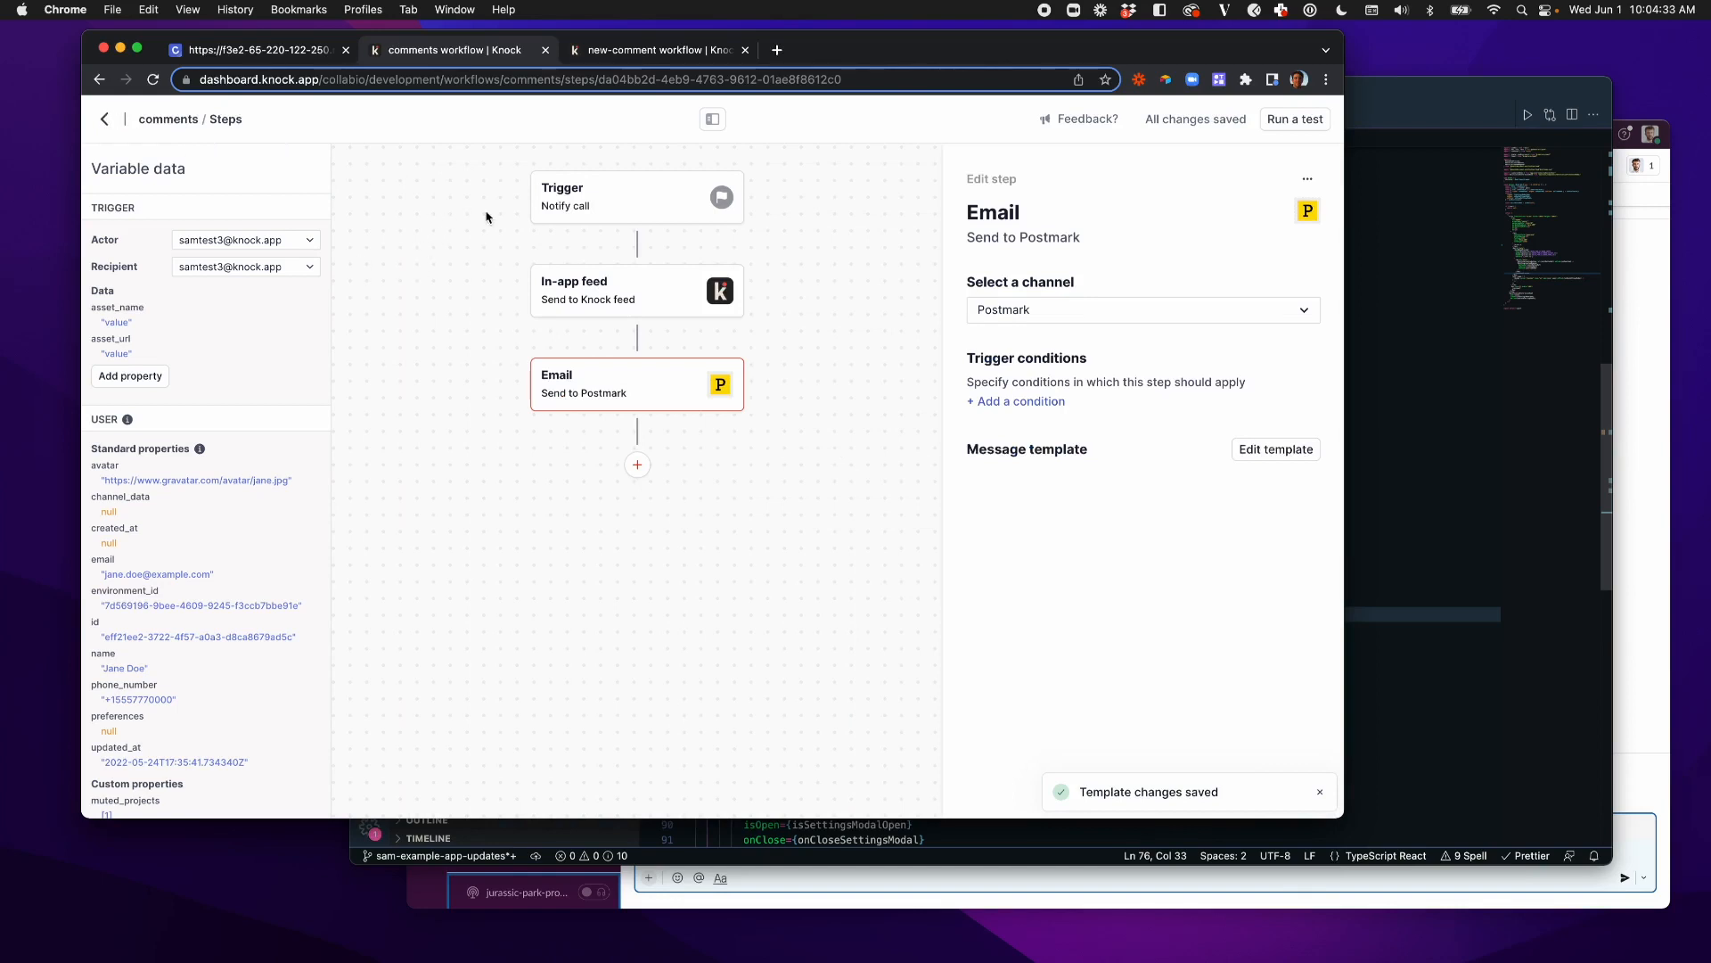
left_click(850, 204)
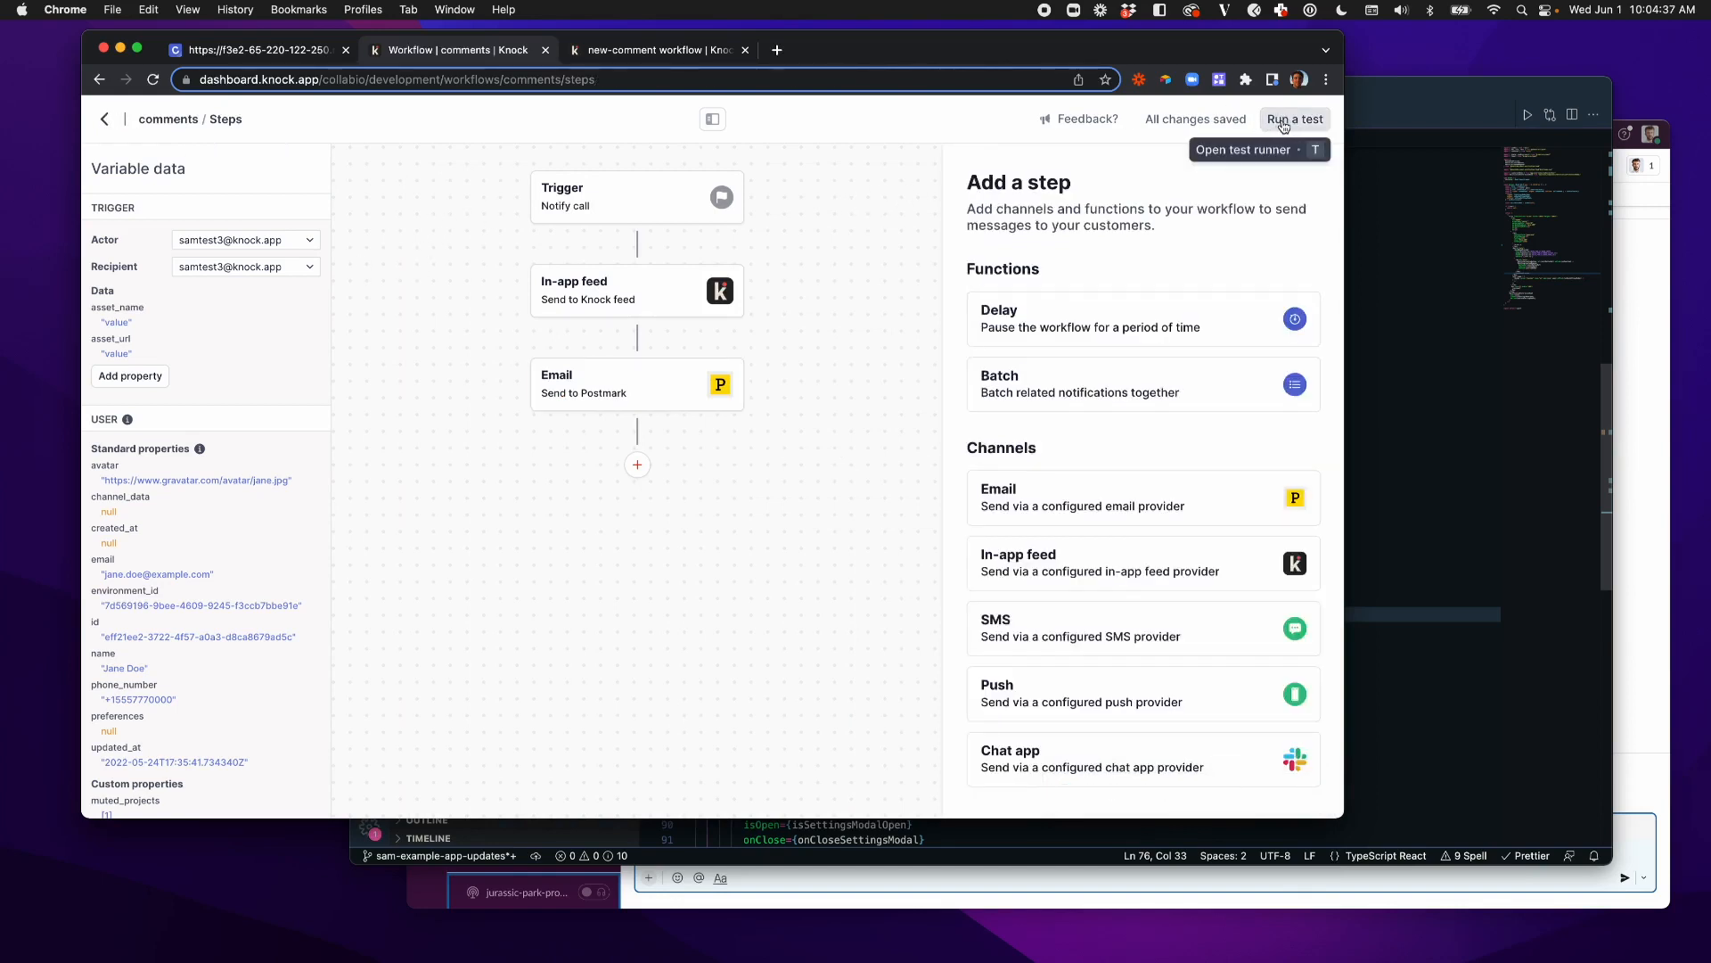
left_click(1284, 125)
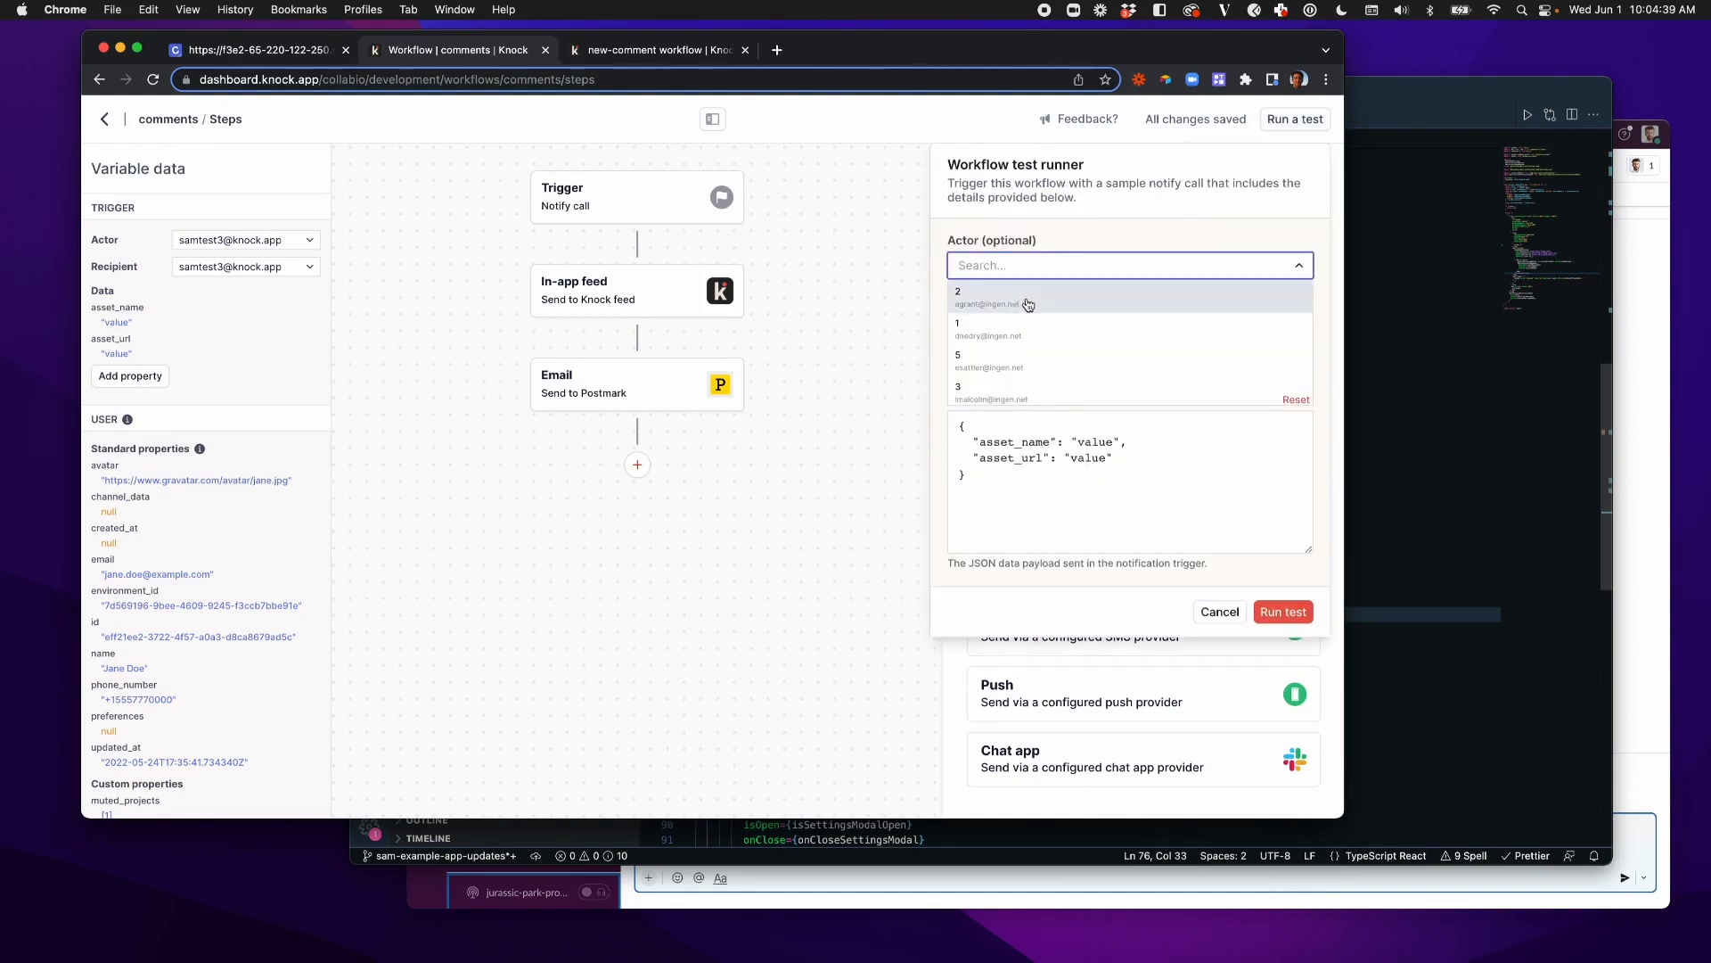
left_click(1028, 306)
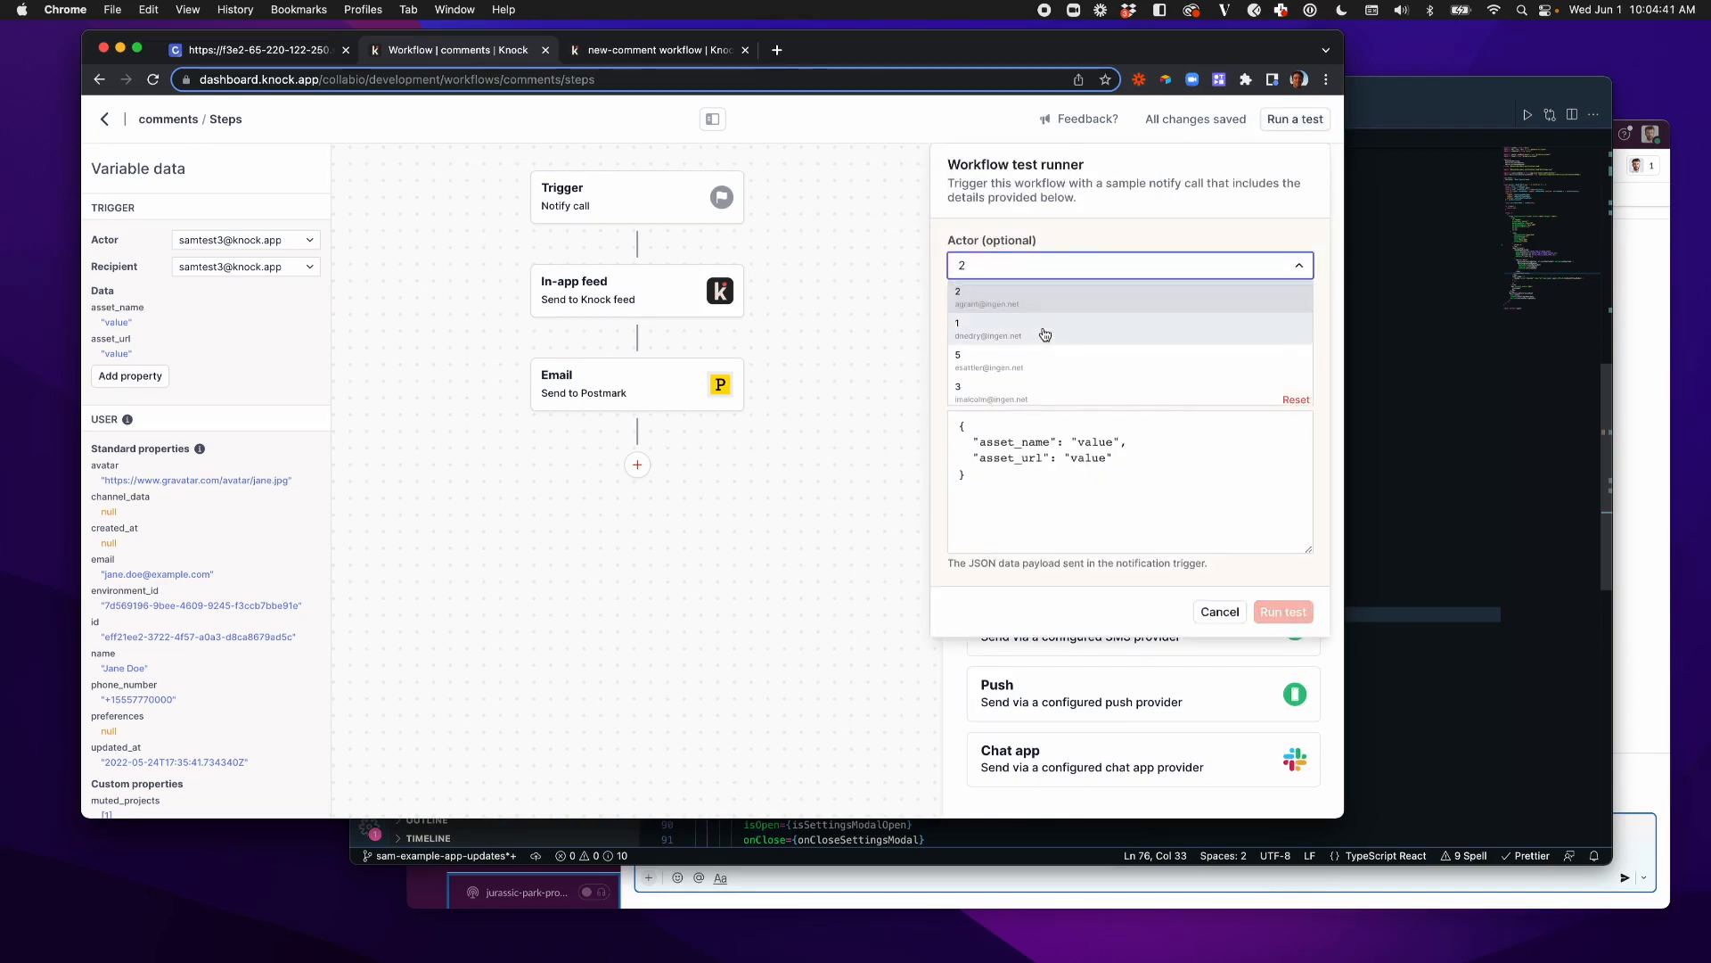
left_click(1146, 297)
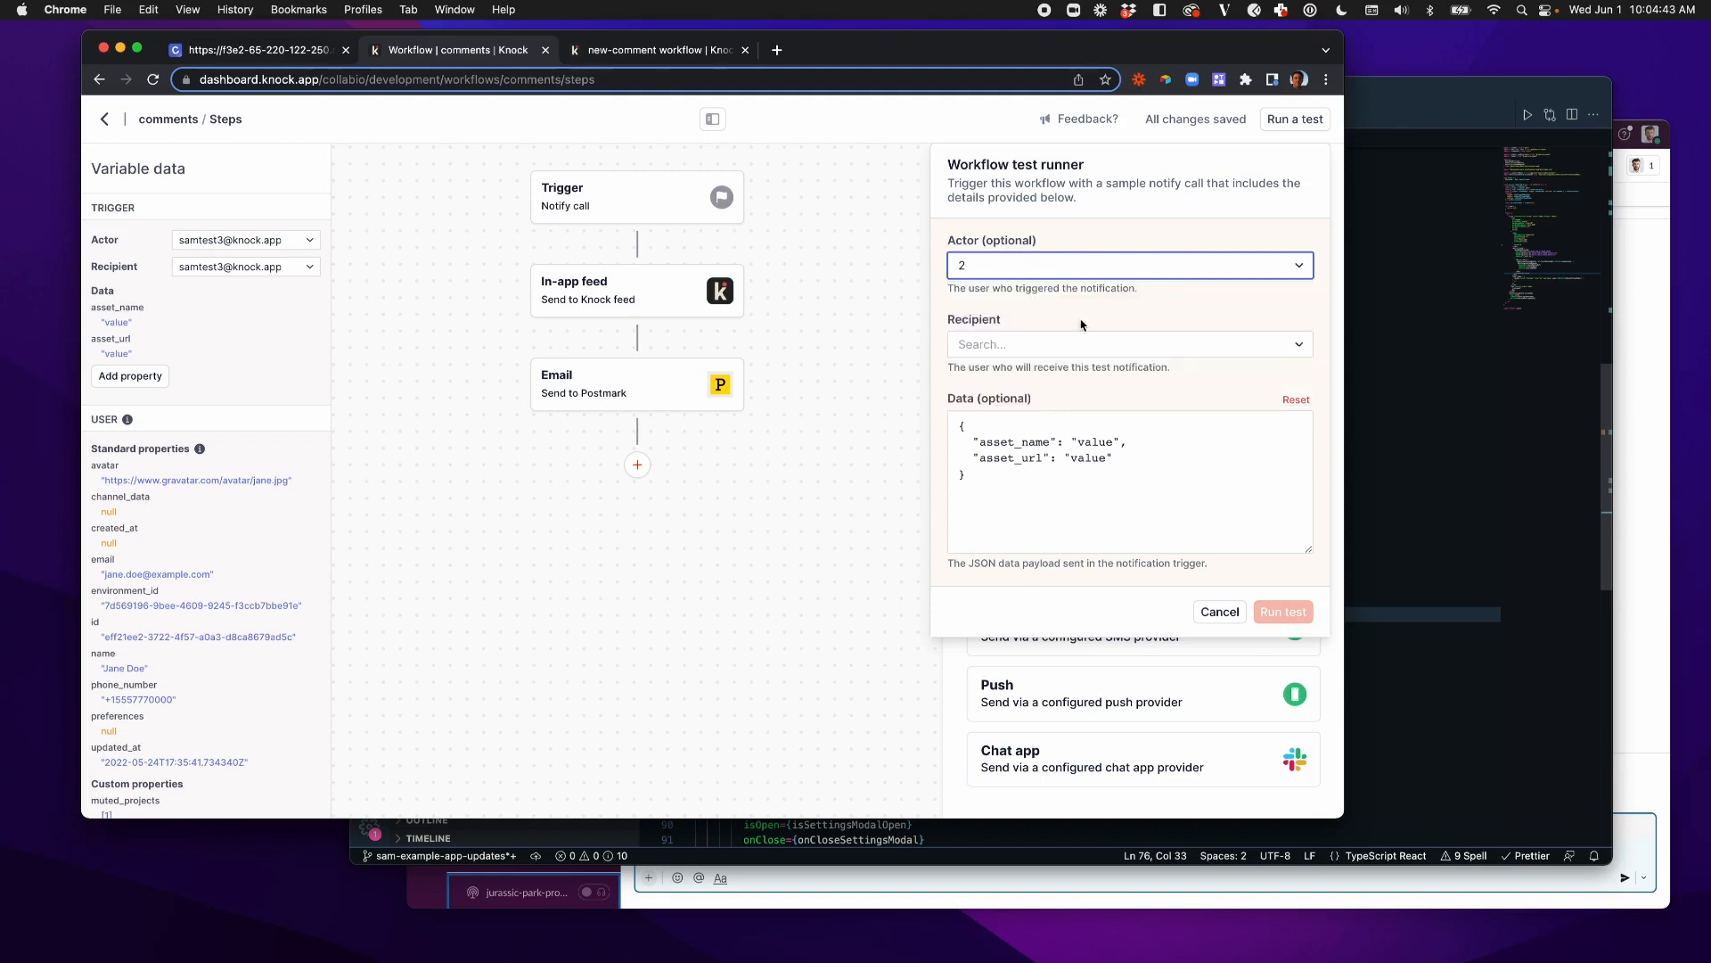
left_click(1078, 344)
scroll(1041, 391, "down", 2)
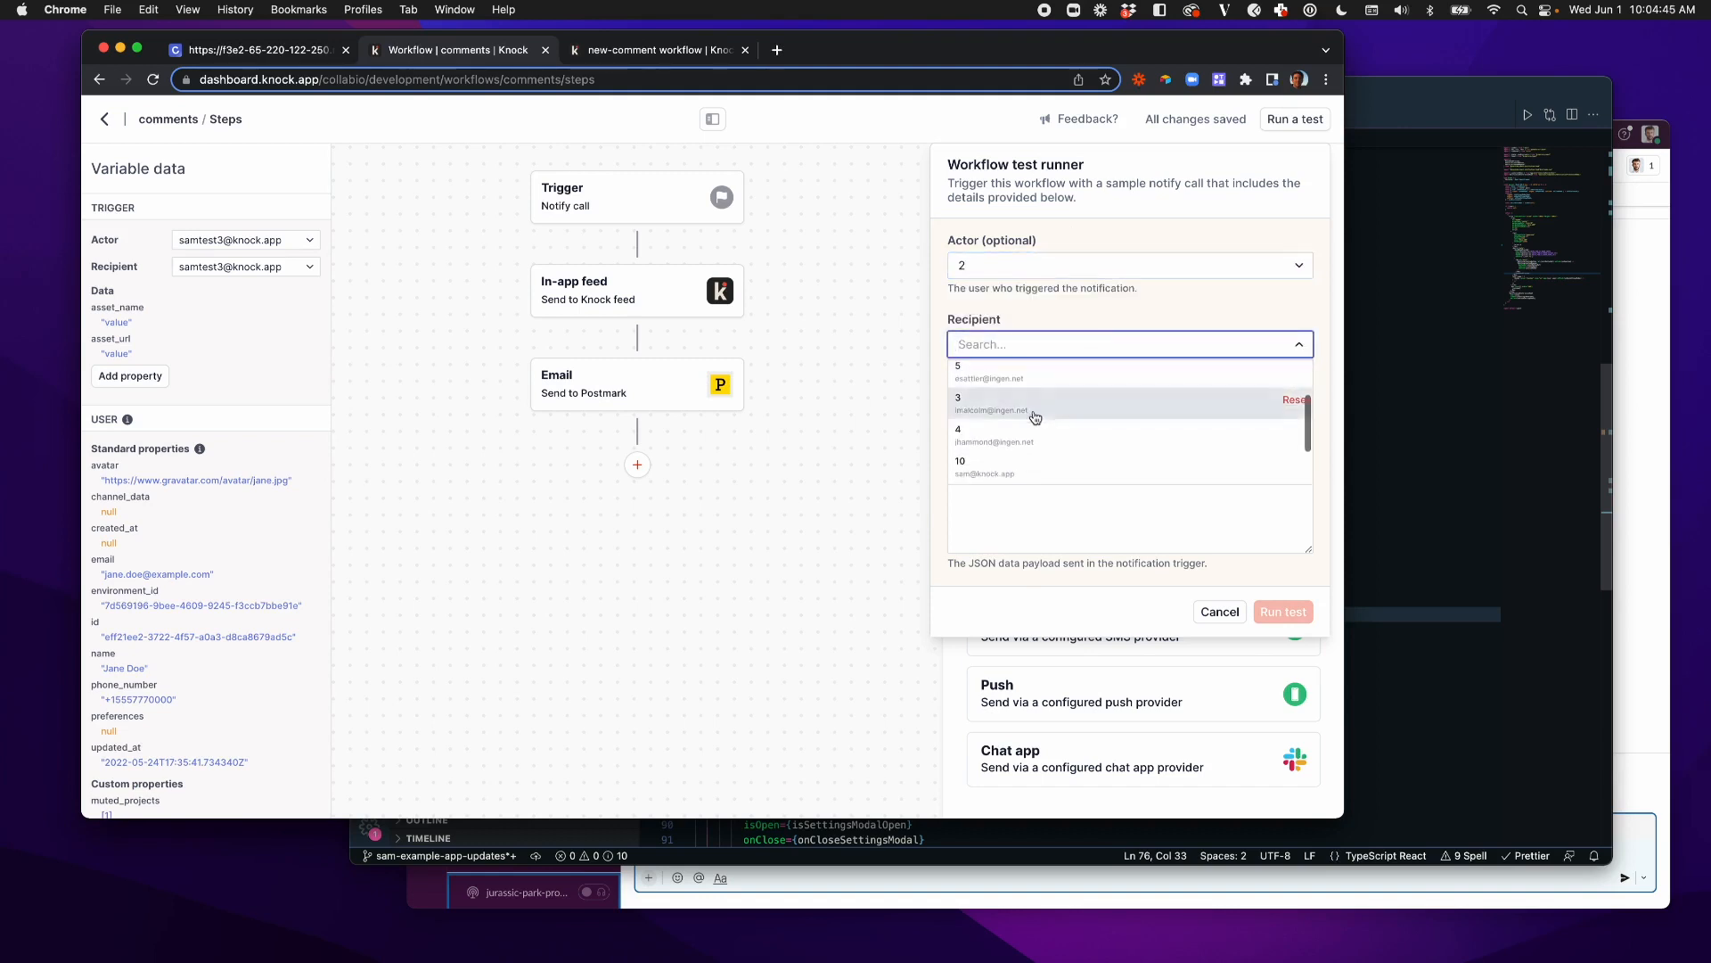
left_click(1038, 438)
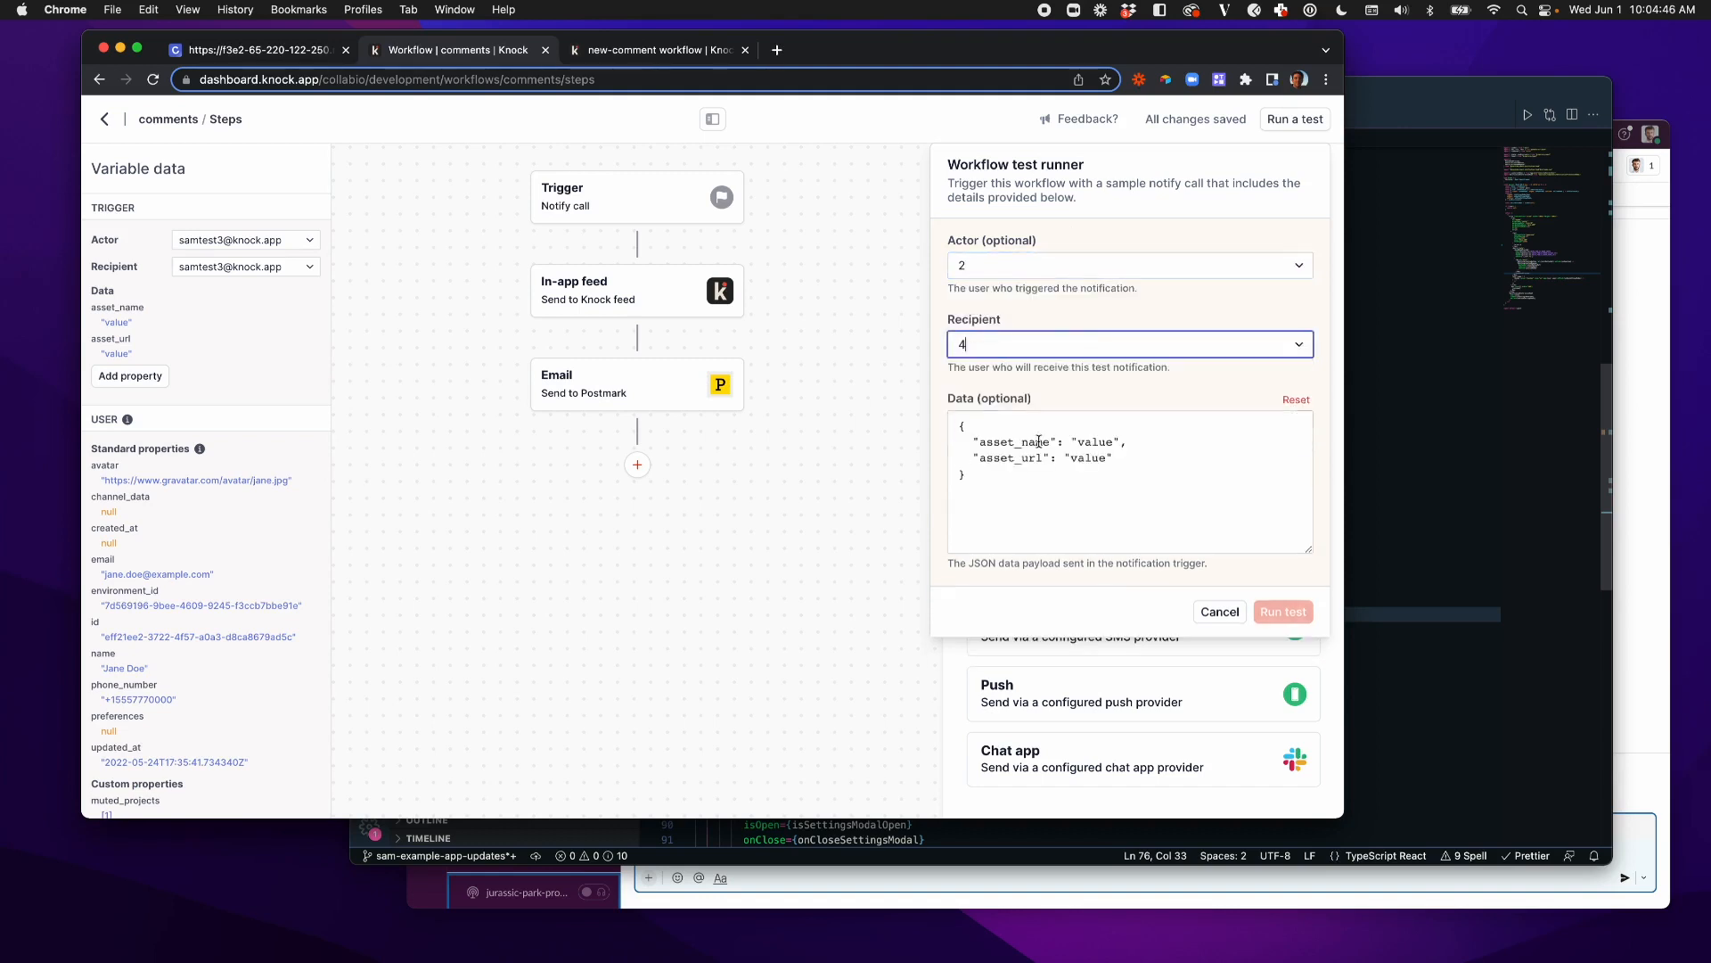
Step: Set asset_name to "JP" in the test data, run the workflow test and close the test runner
double_click(1097, 443)
type("JP")
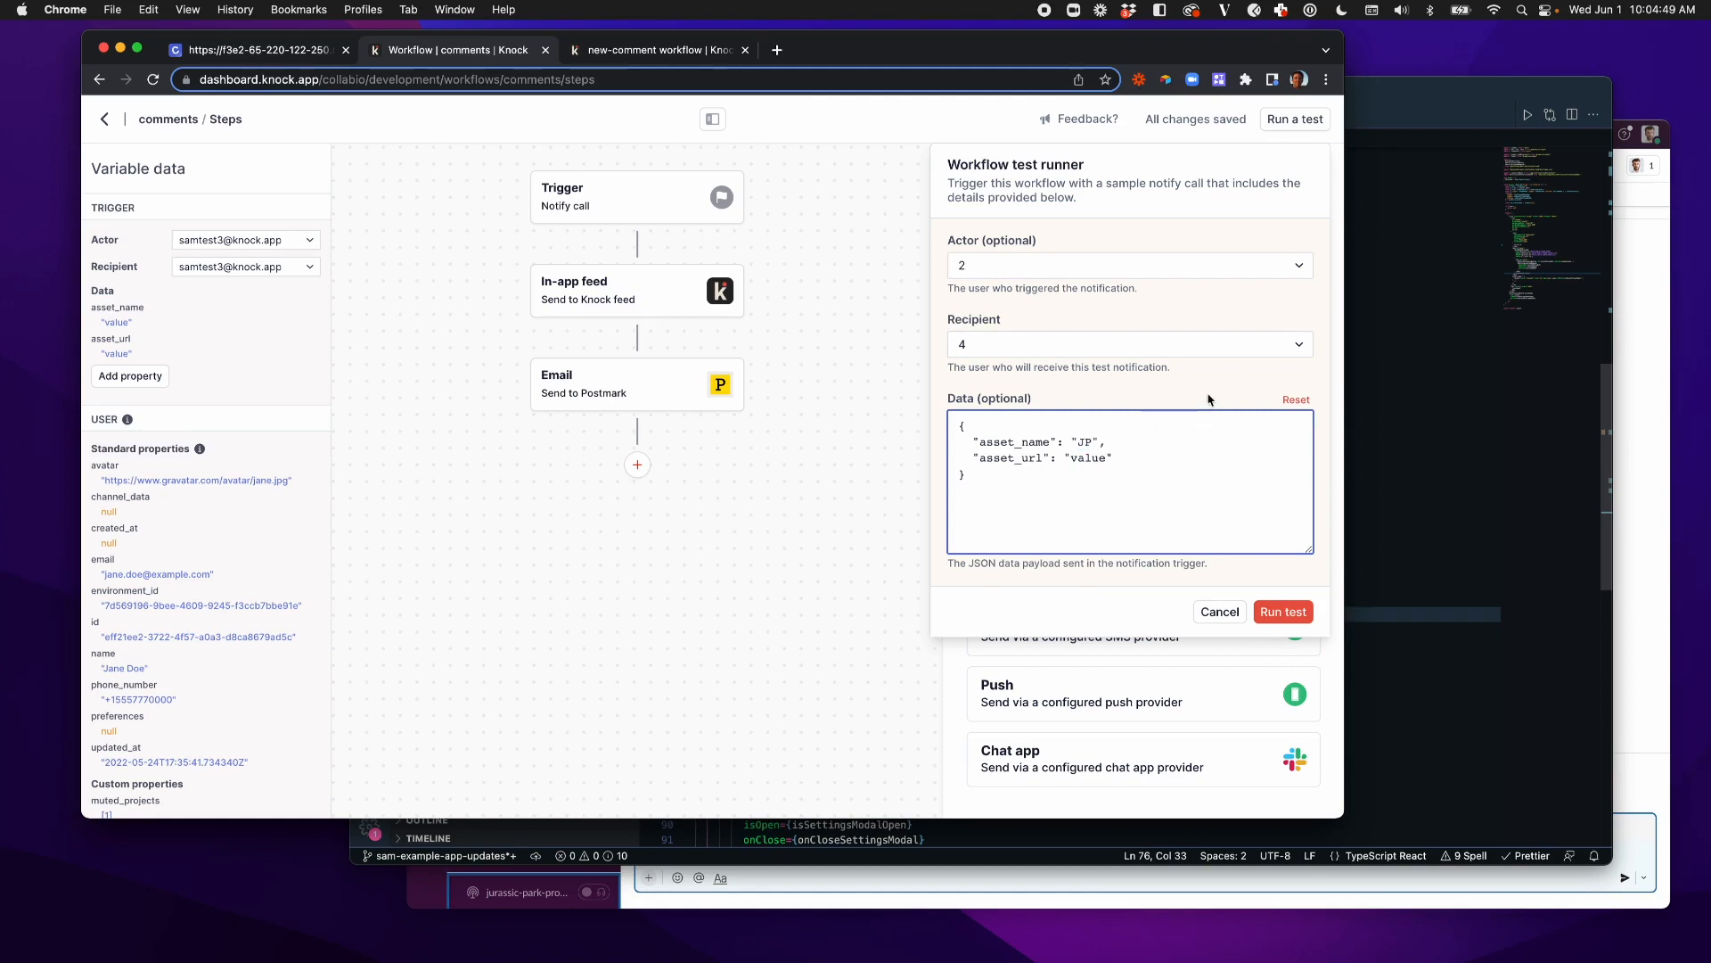
left_click(1284, 611)
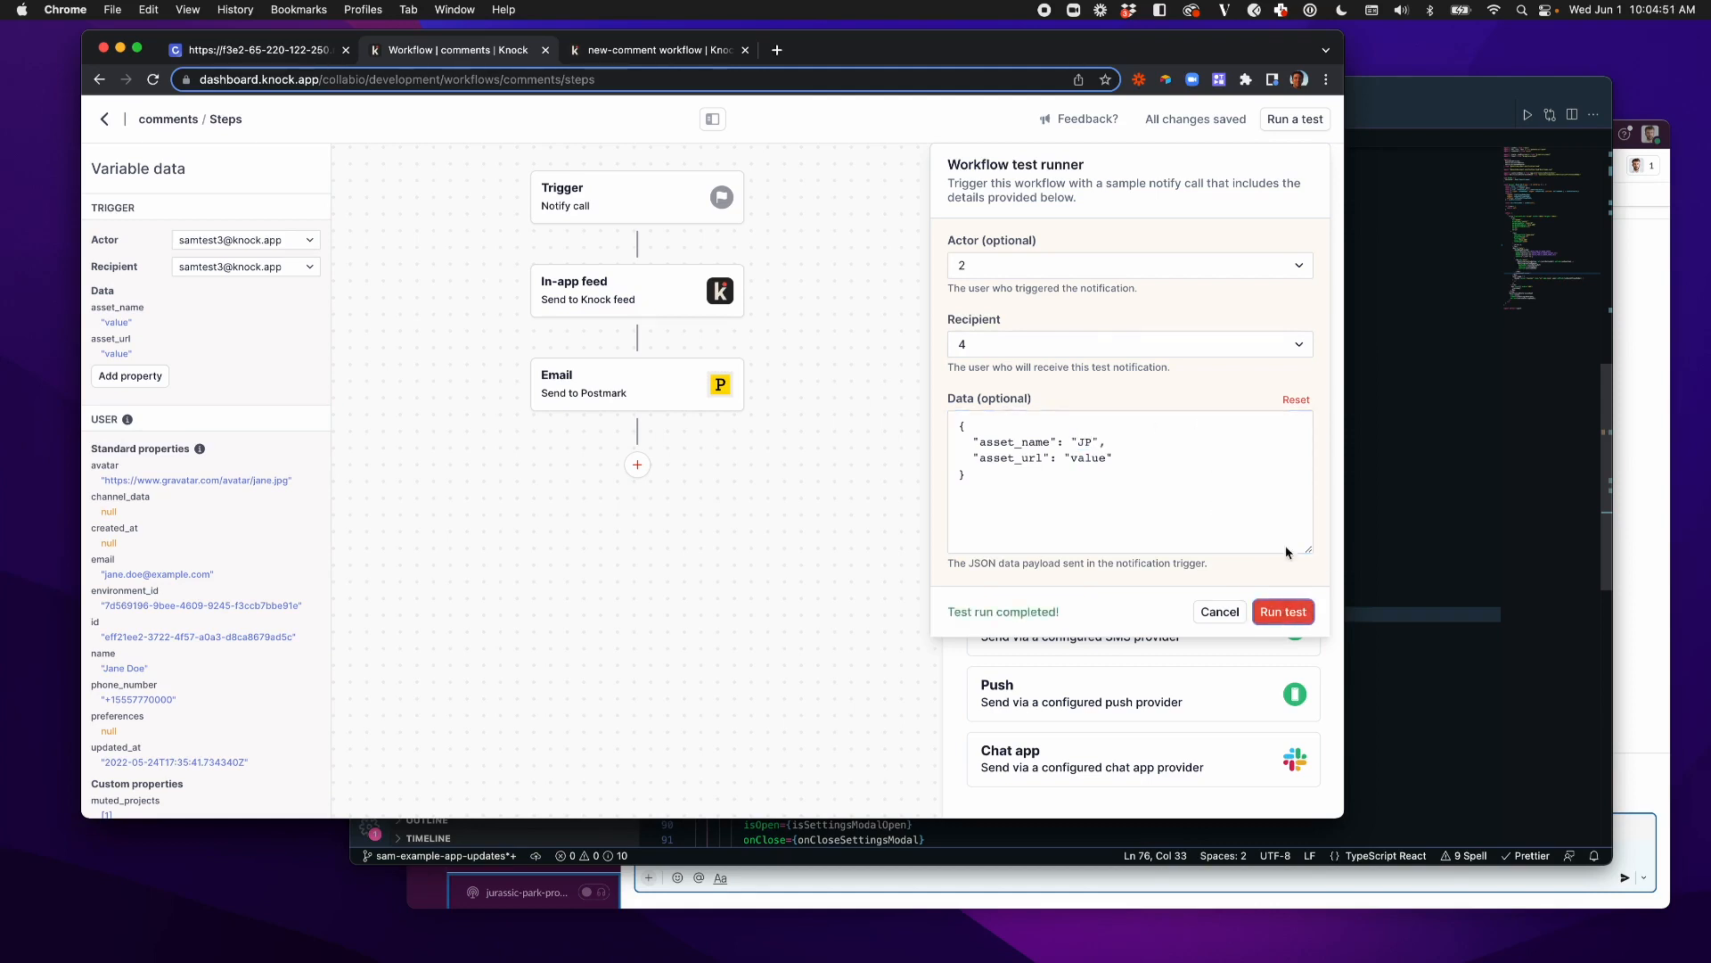
left_click(782, 511)
Step: Check the Collab.io app's notification feed for the test notification
left_click(282, 53)
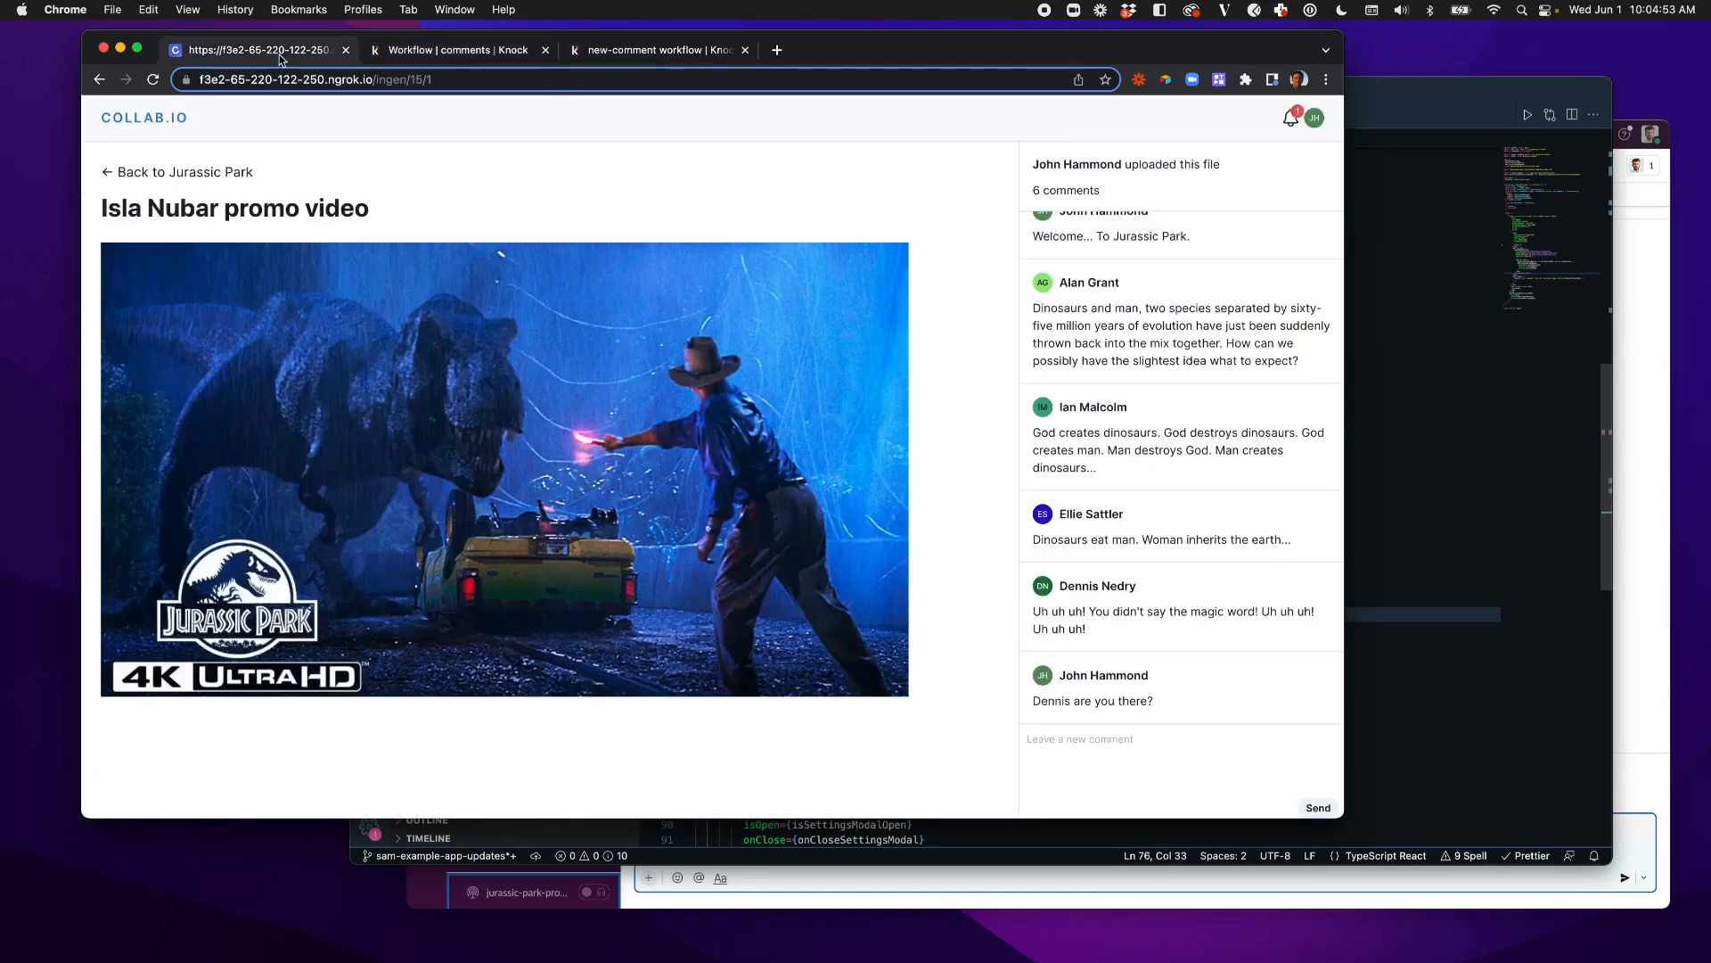
left_click(1291, 117)
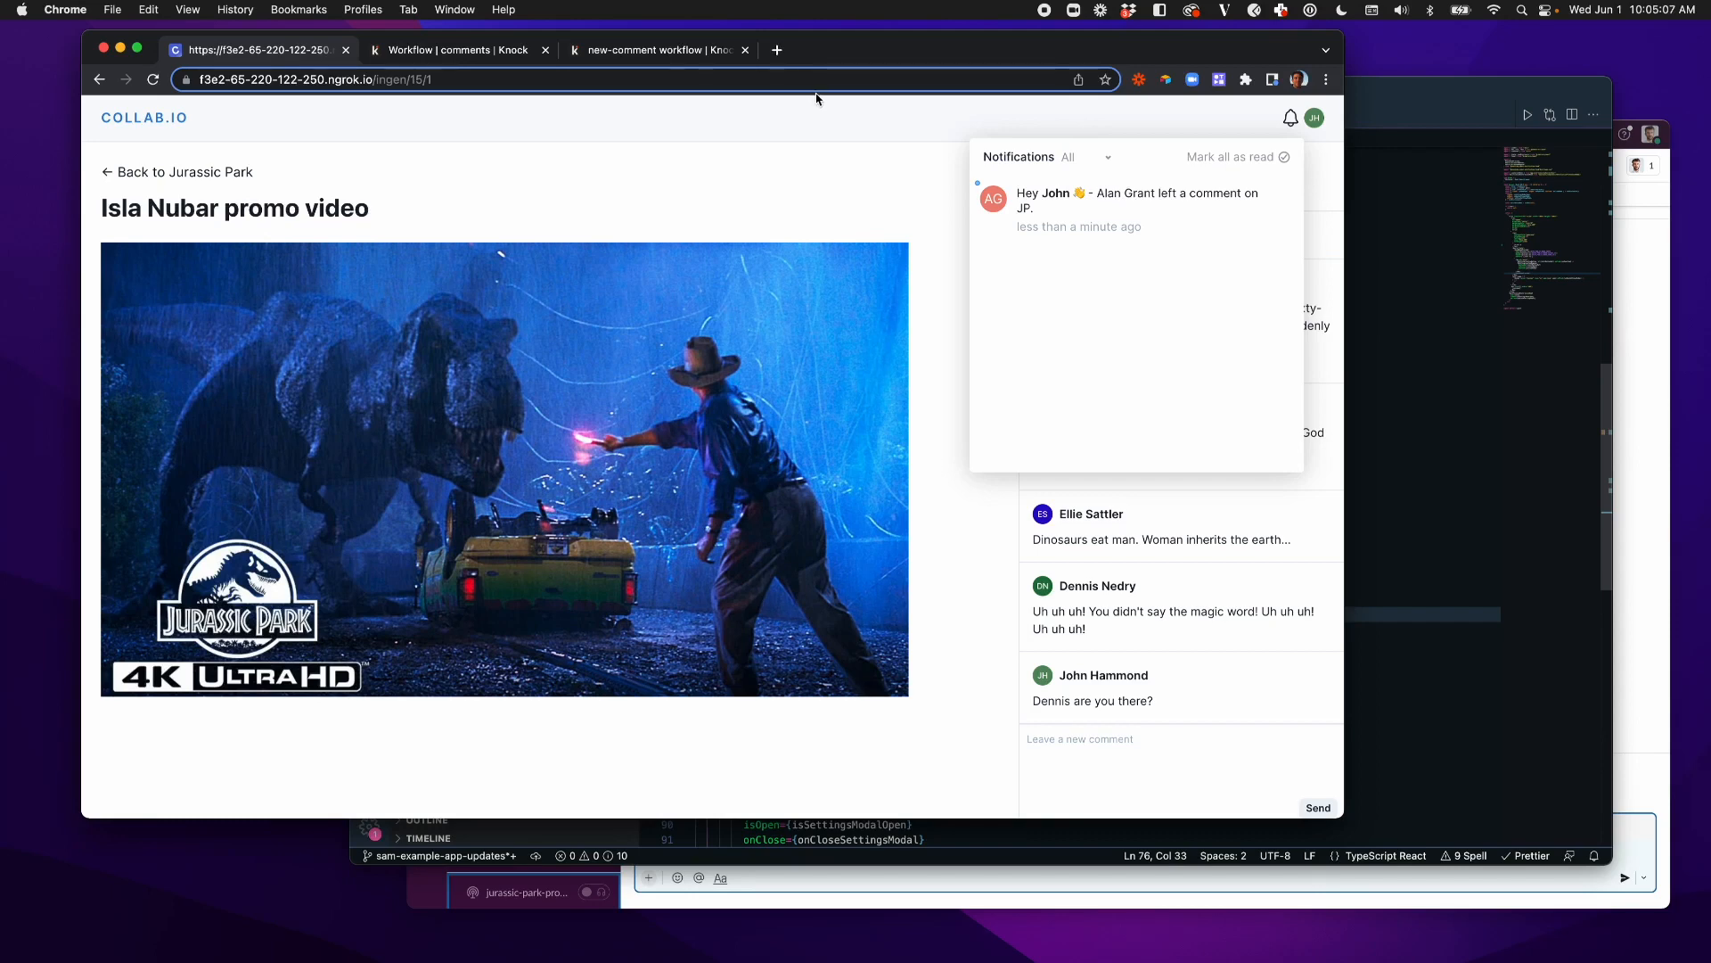
Step: Review the Batch step's settings and the Email step's trigger condition in the new-comment workflow
left_click(638, 51)
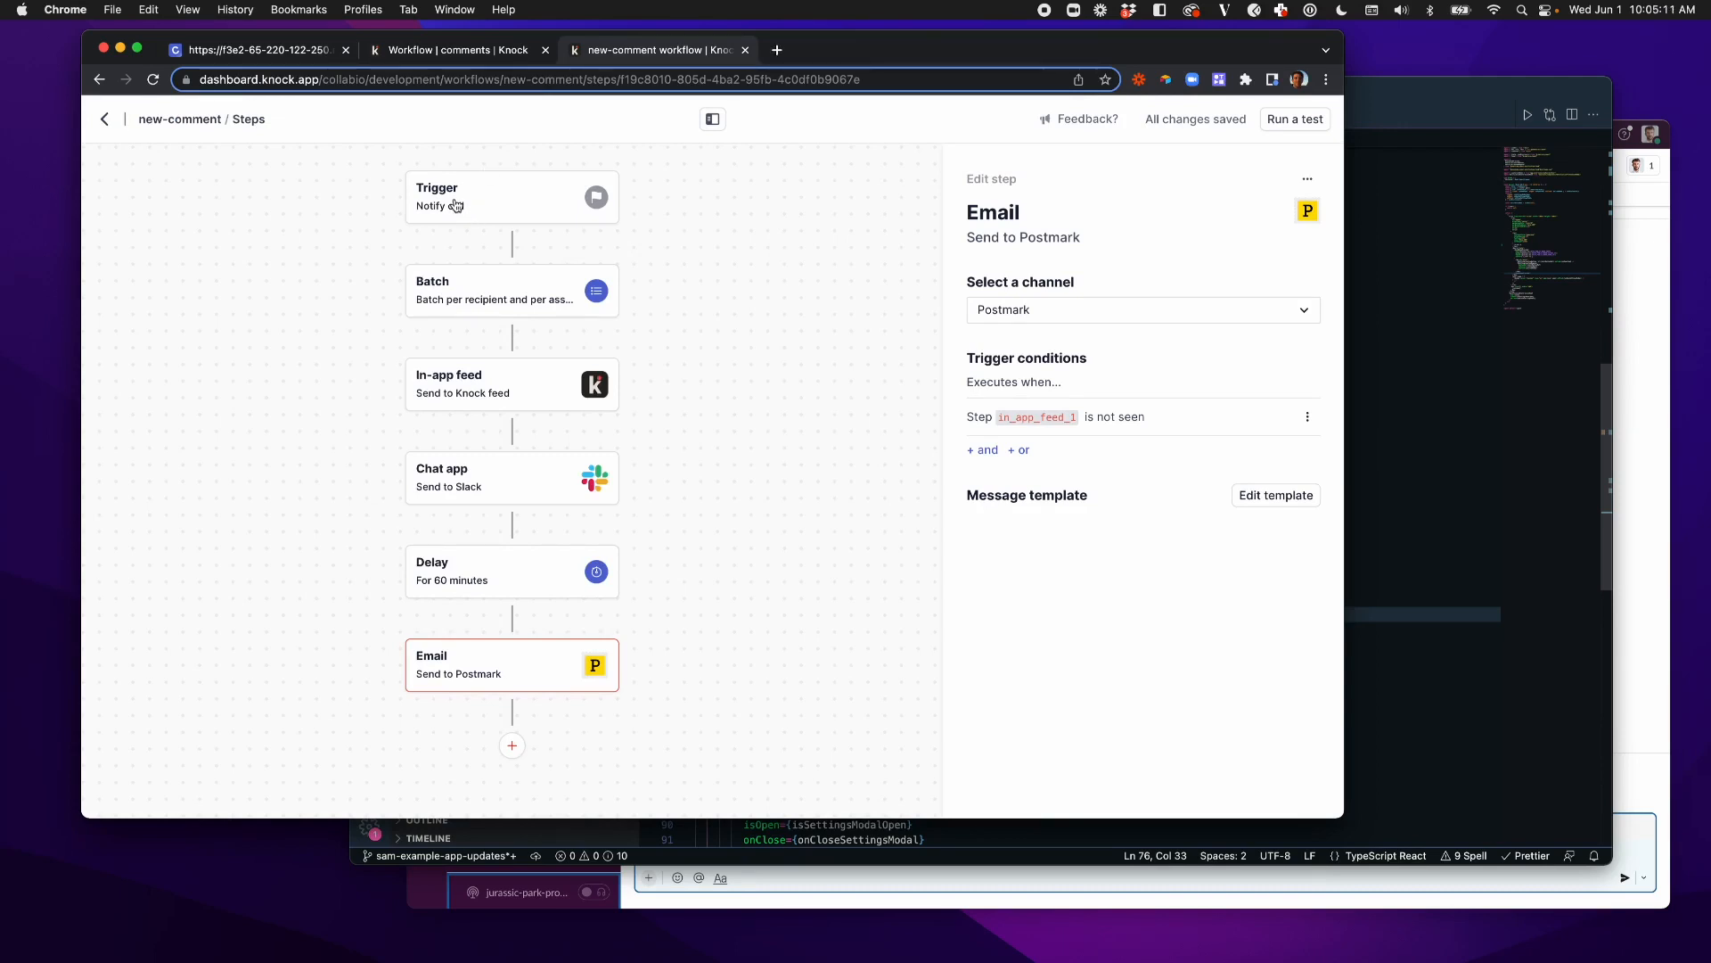
left_click(450, 292)
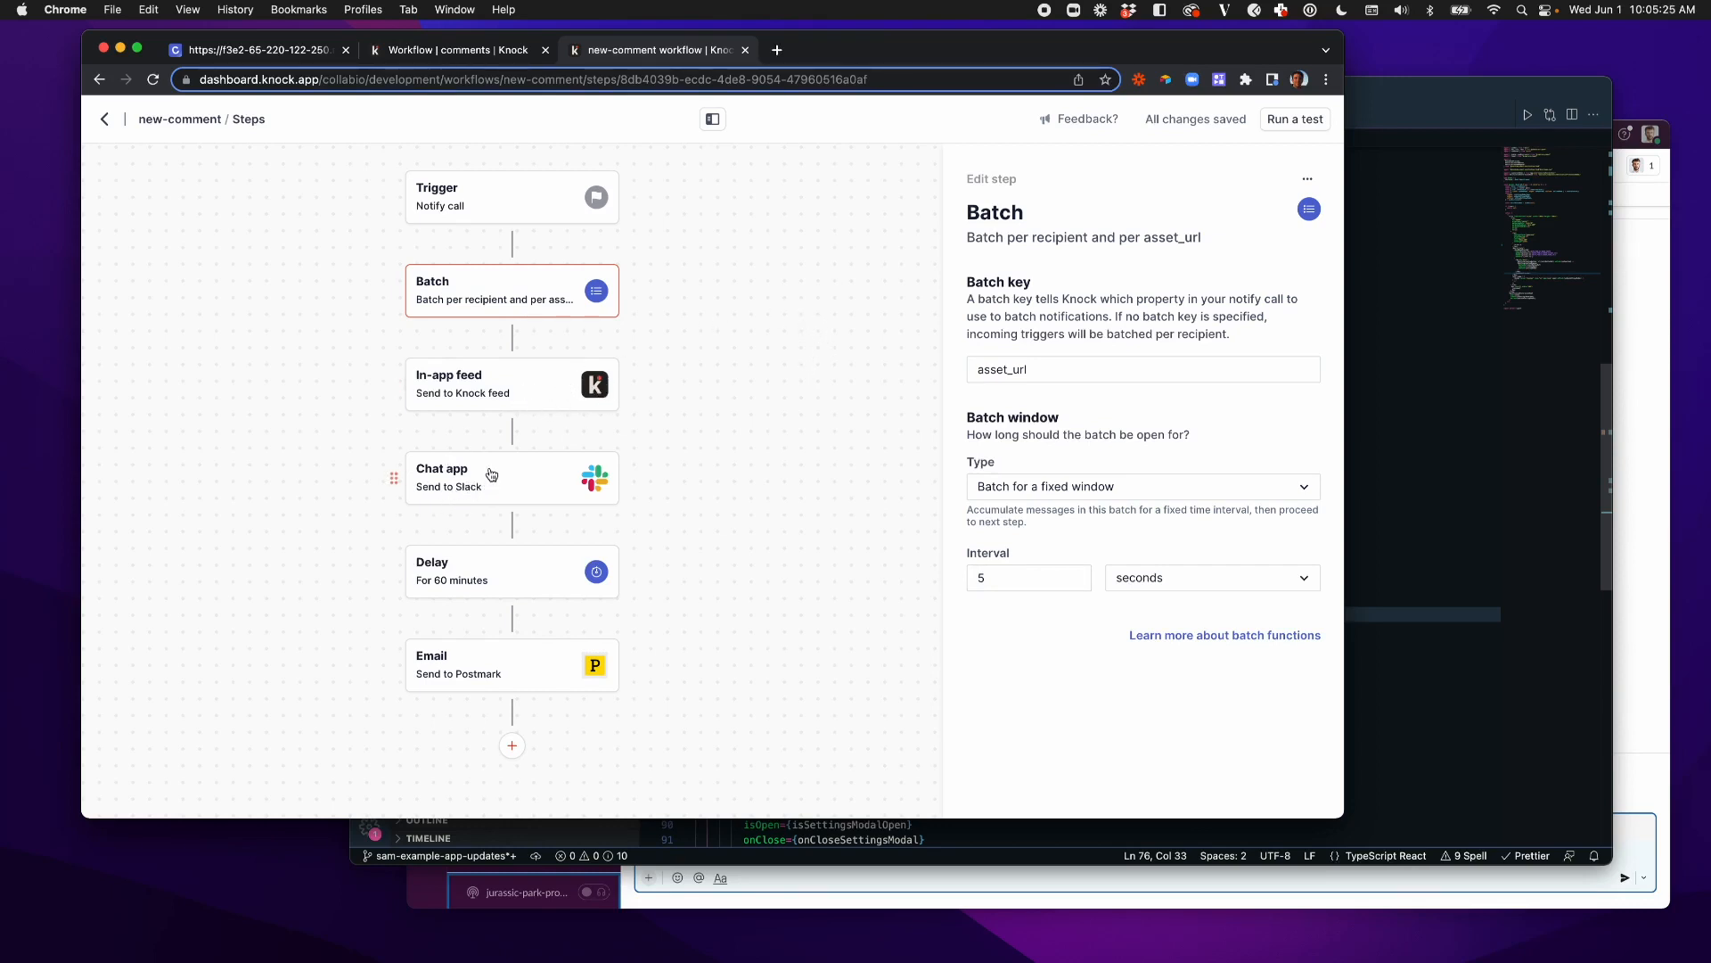
left_click(536, 658)
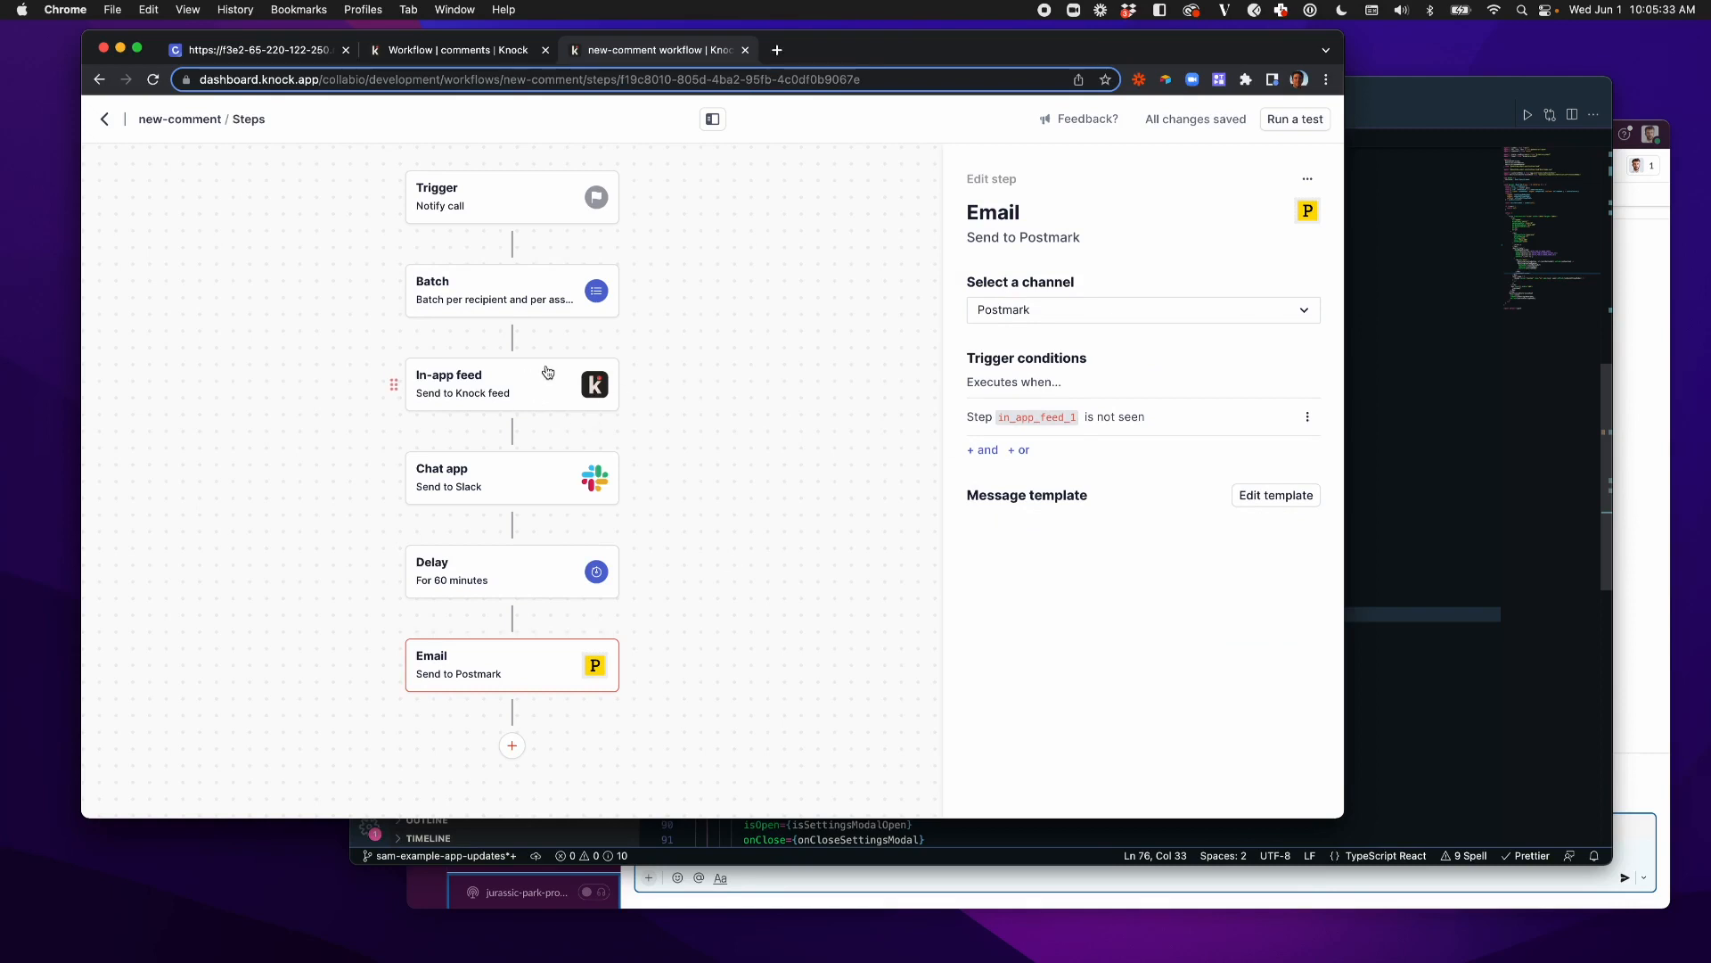
left_click(289, 230)
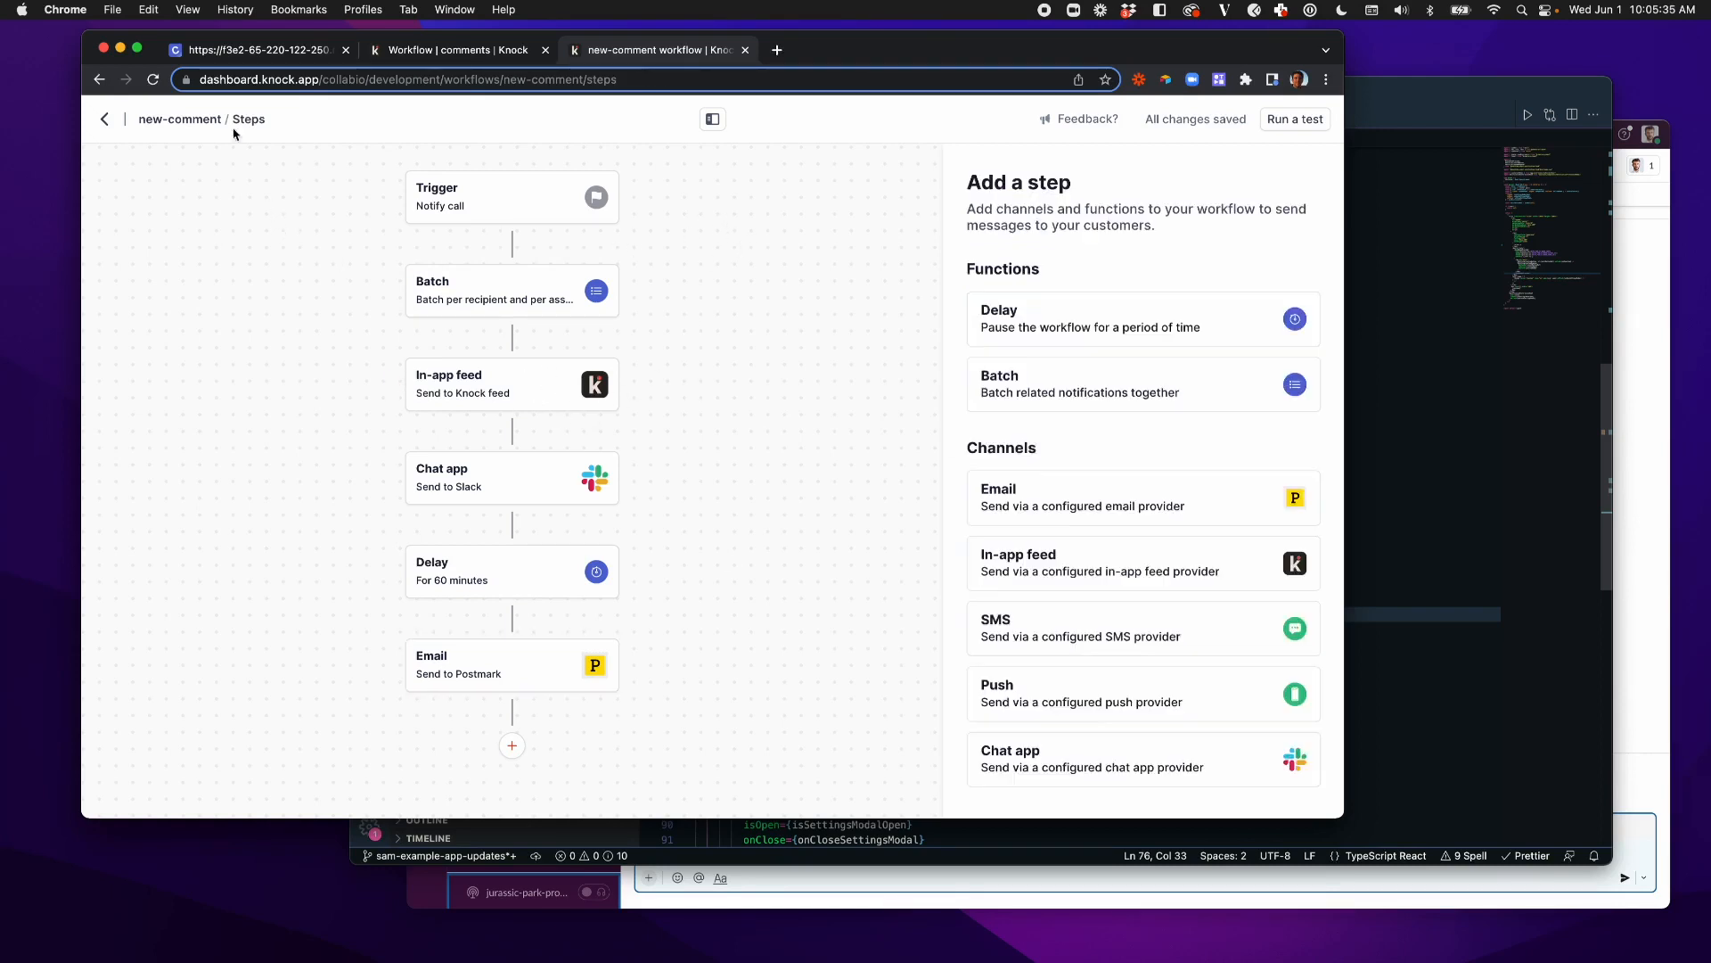
Step: Post three separate comments, "1", "2" and "3", on the Isla Nubar promo video in the Collab.io app
left_click(225, 46)
left_click(978, 121)
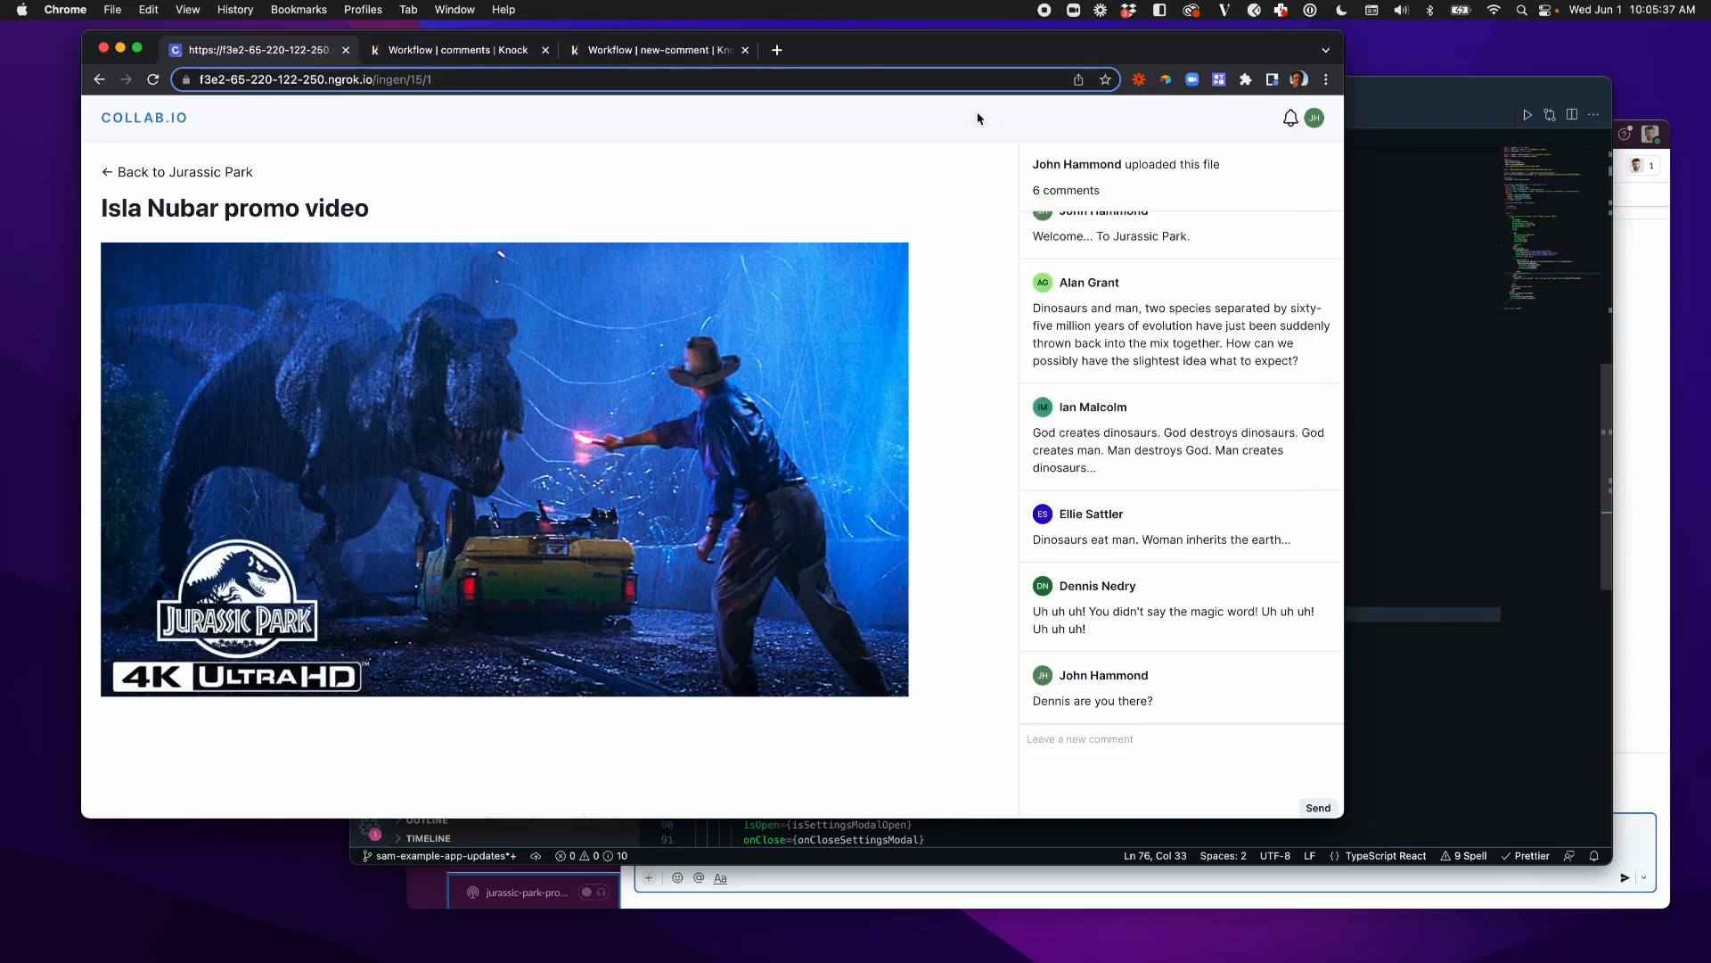
left_click(1081, 739)
type("1")
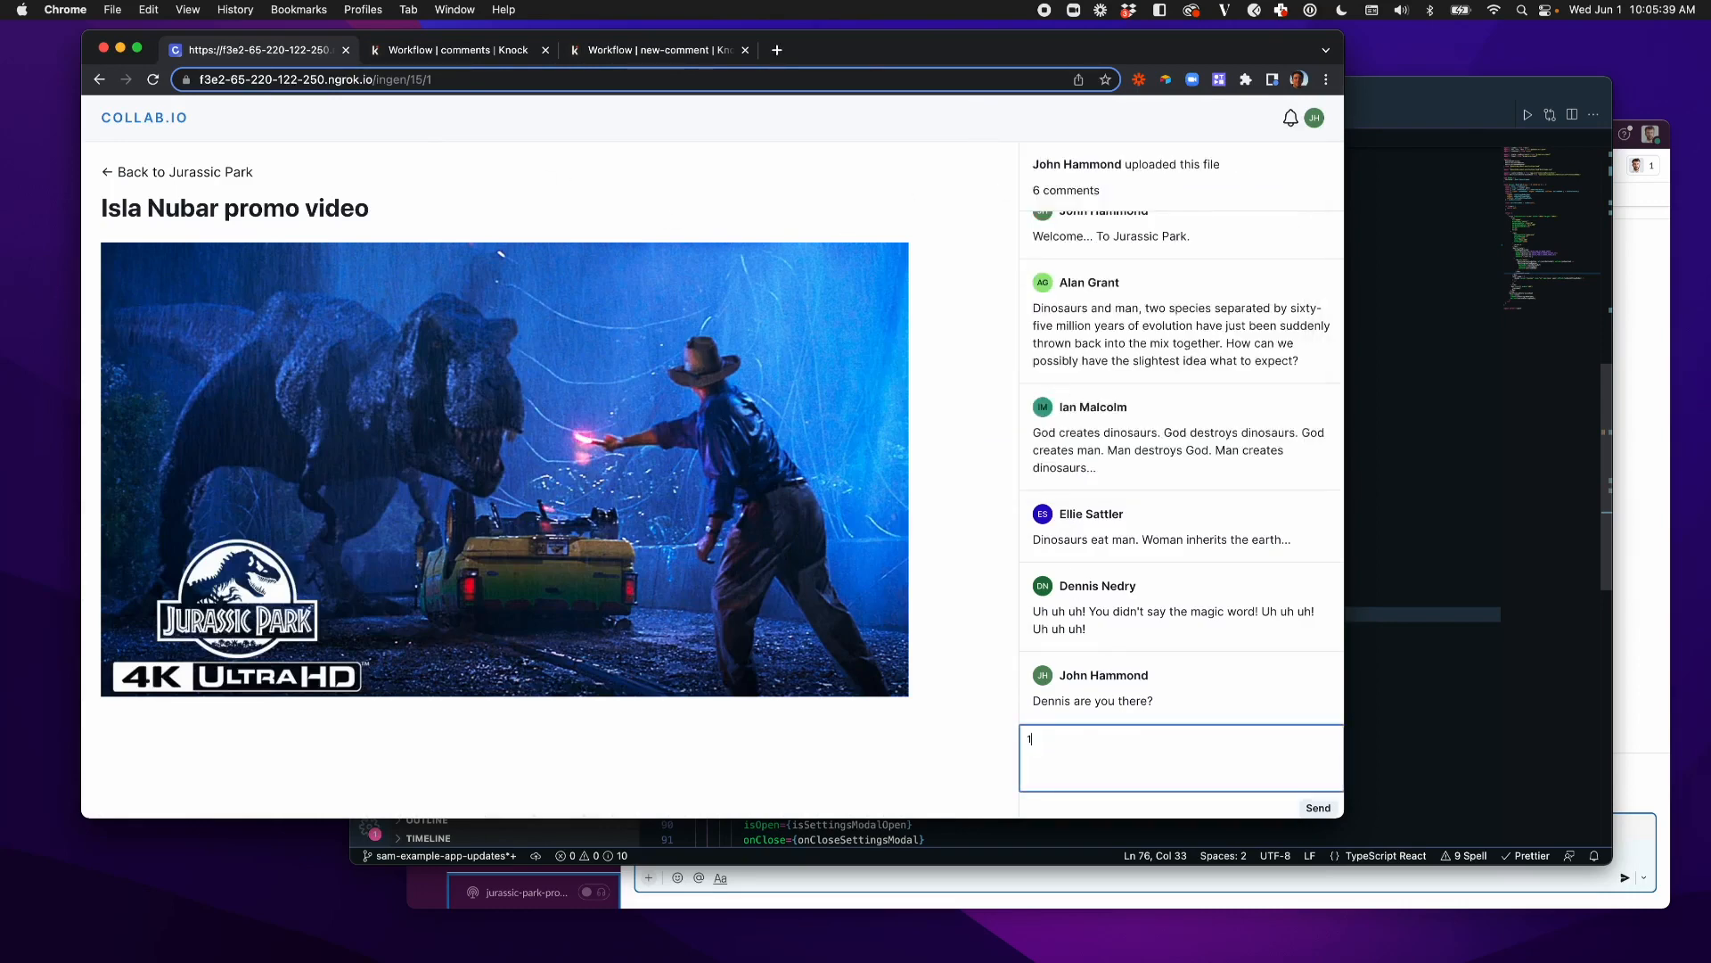
key("Return")
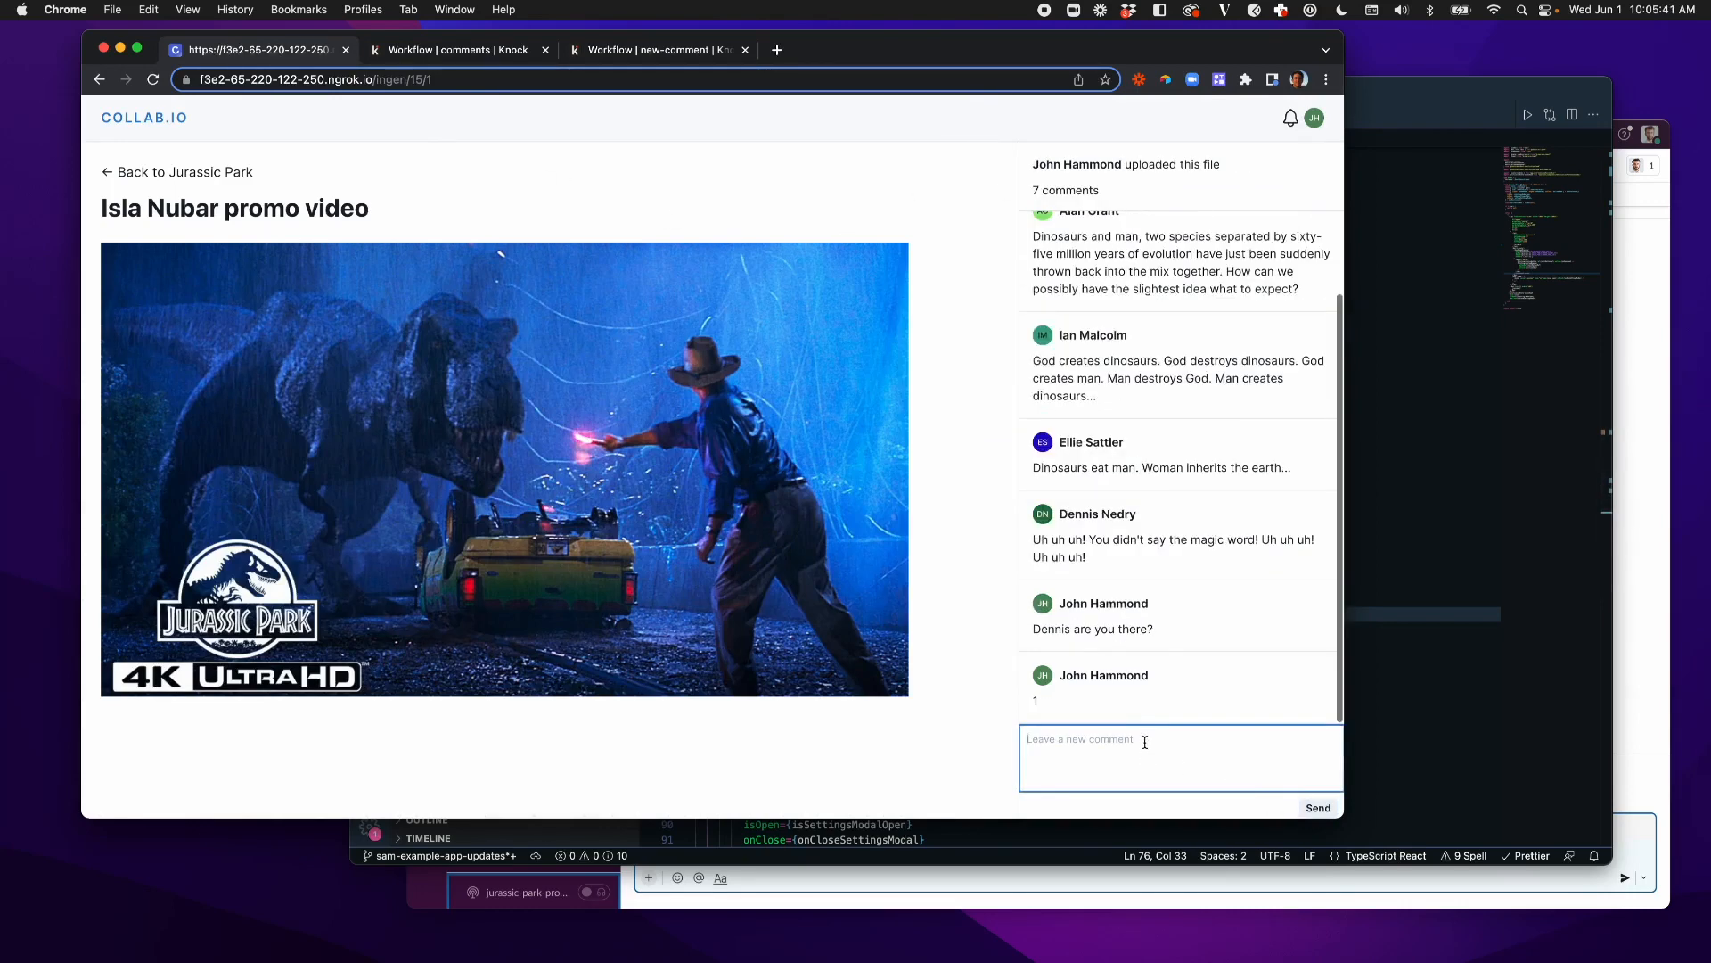
type("2")
left_click(1316, 808)
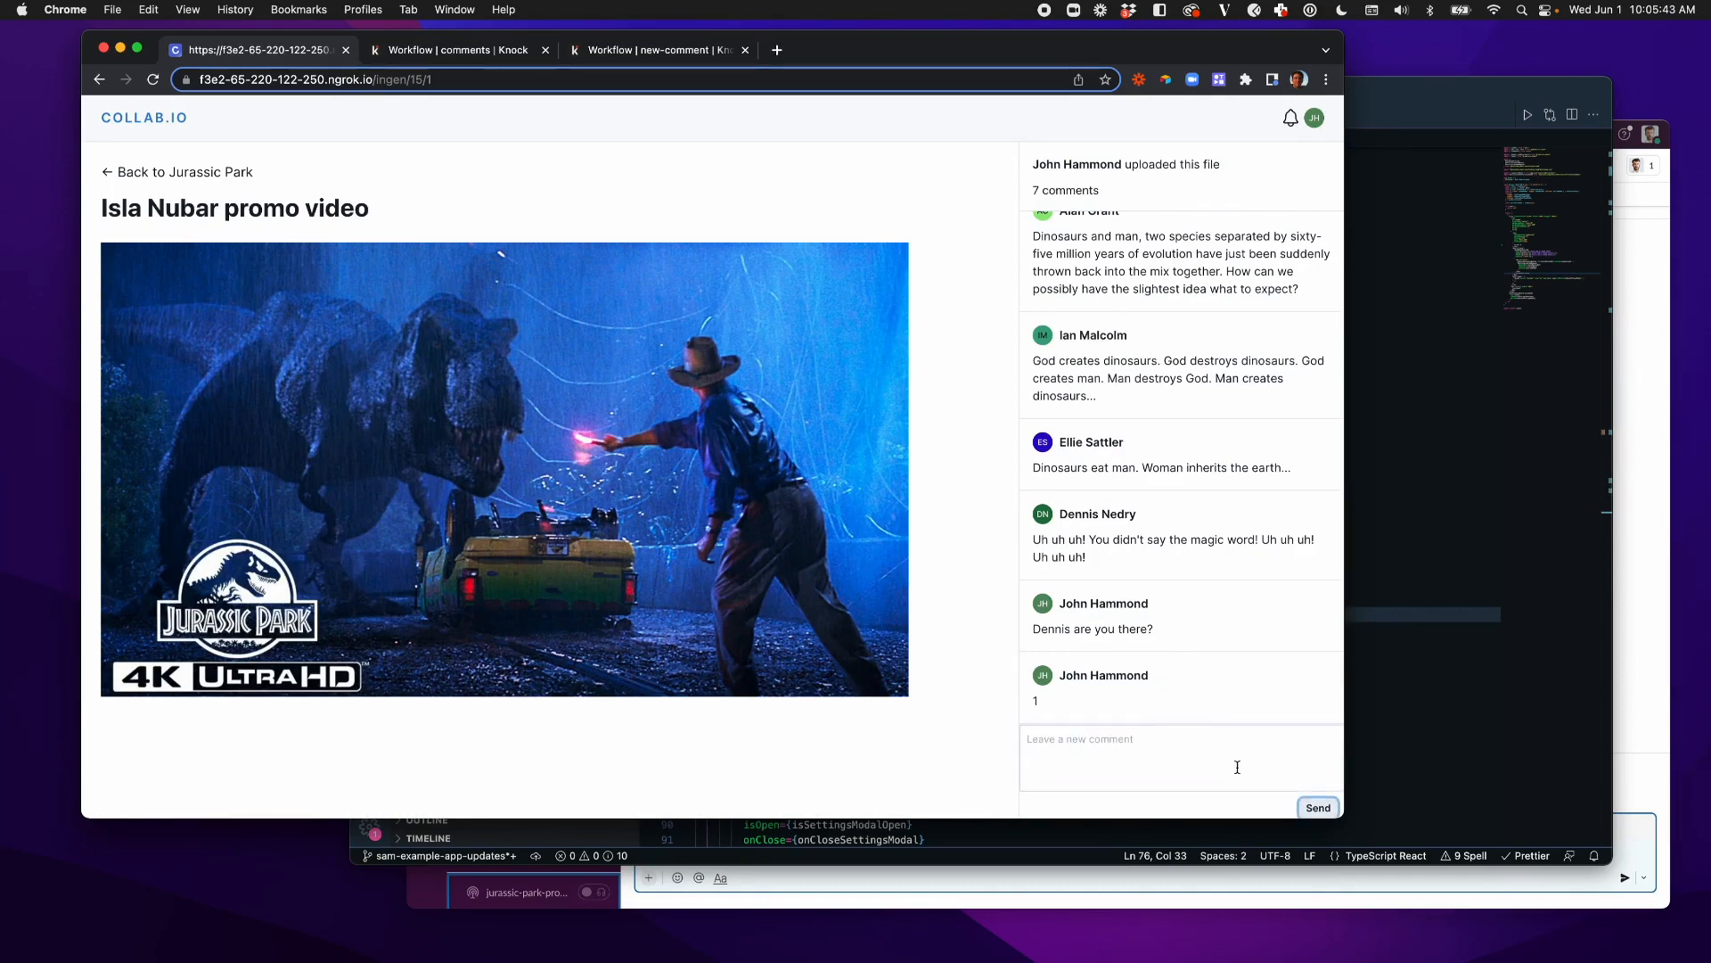
left_click(1161, 749)
type("3")
left_click(1317, 808)
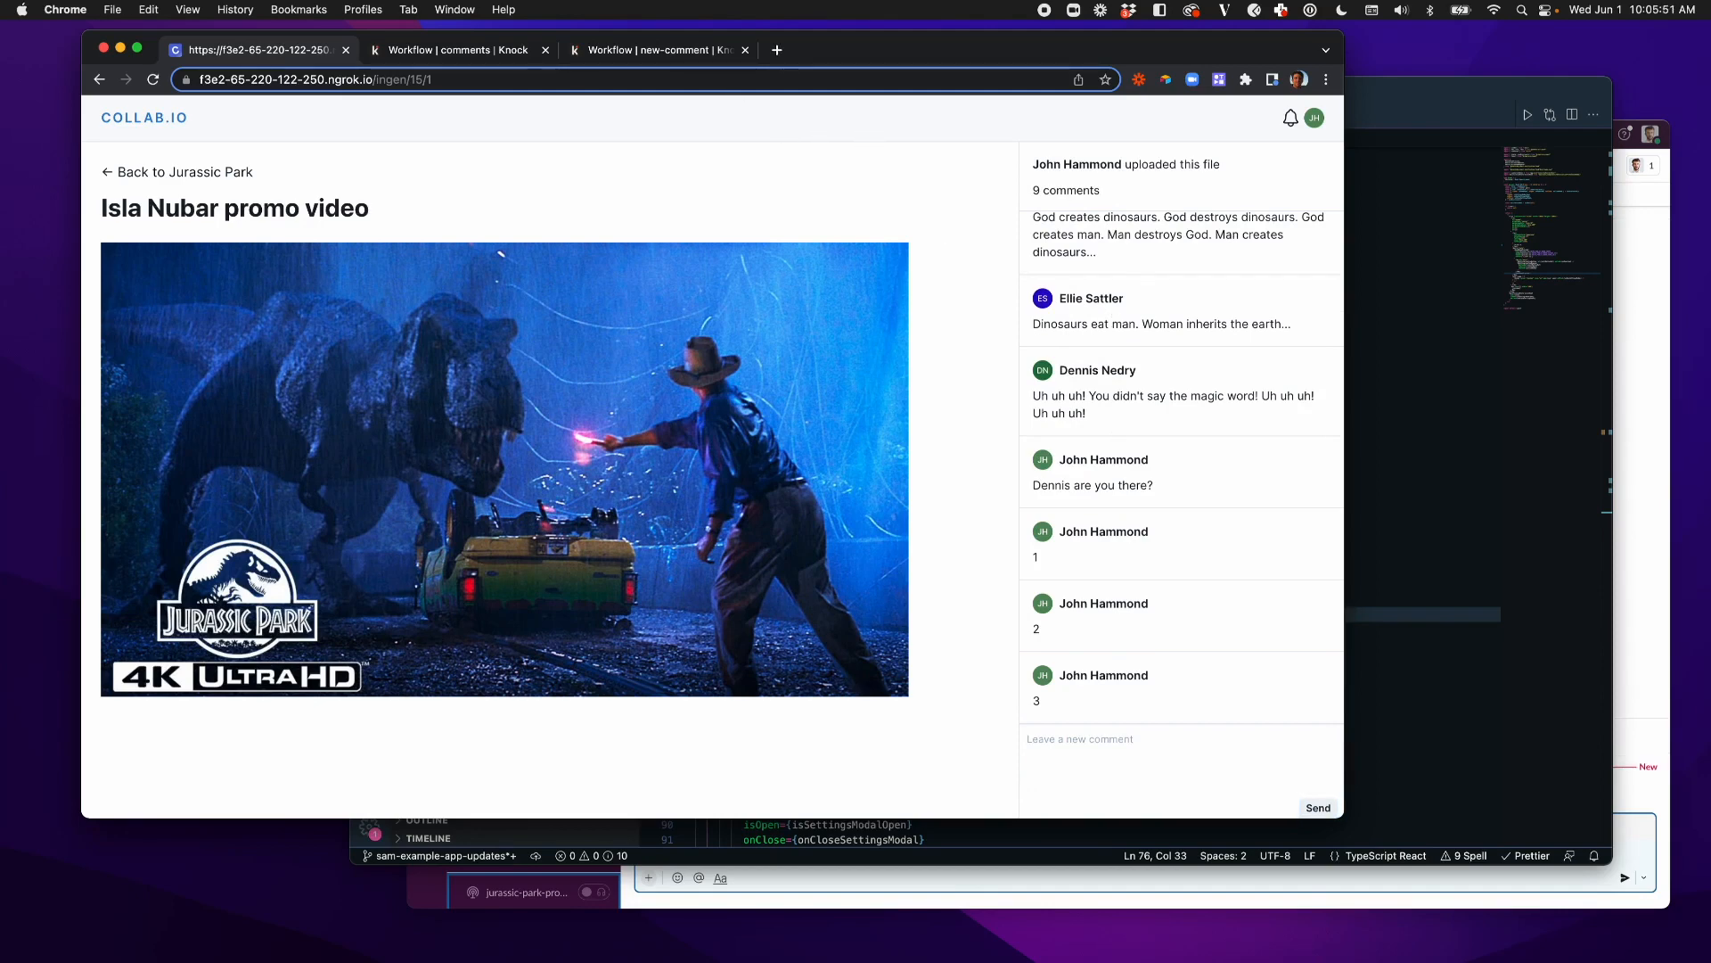
Step: Check the comment notification in the Incognito window's Collab.io feed and in Slack's #jurassic-park-promo-updates channel
left_click_drag(0, 194, 685, 65)
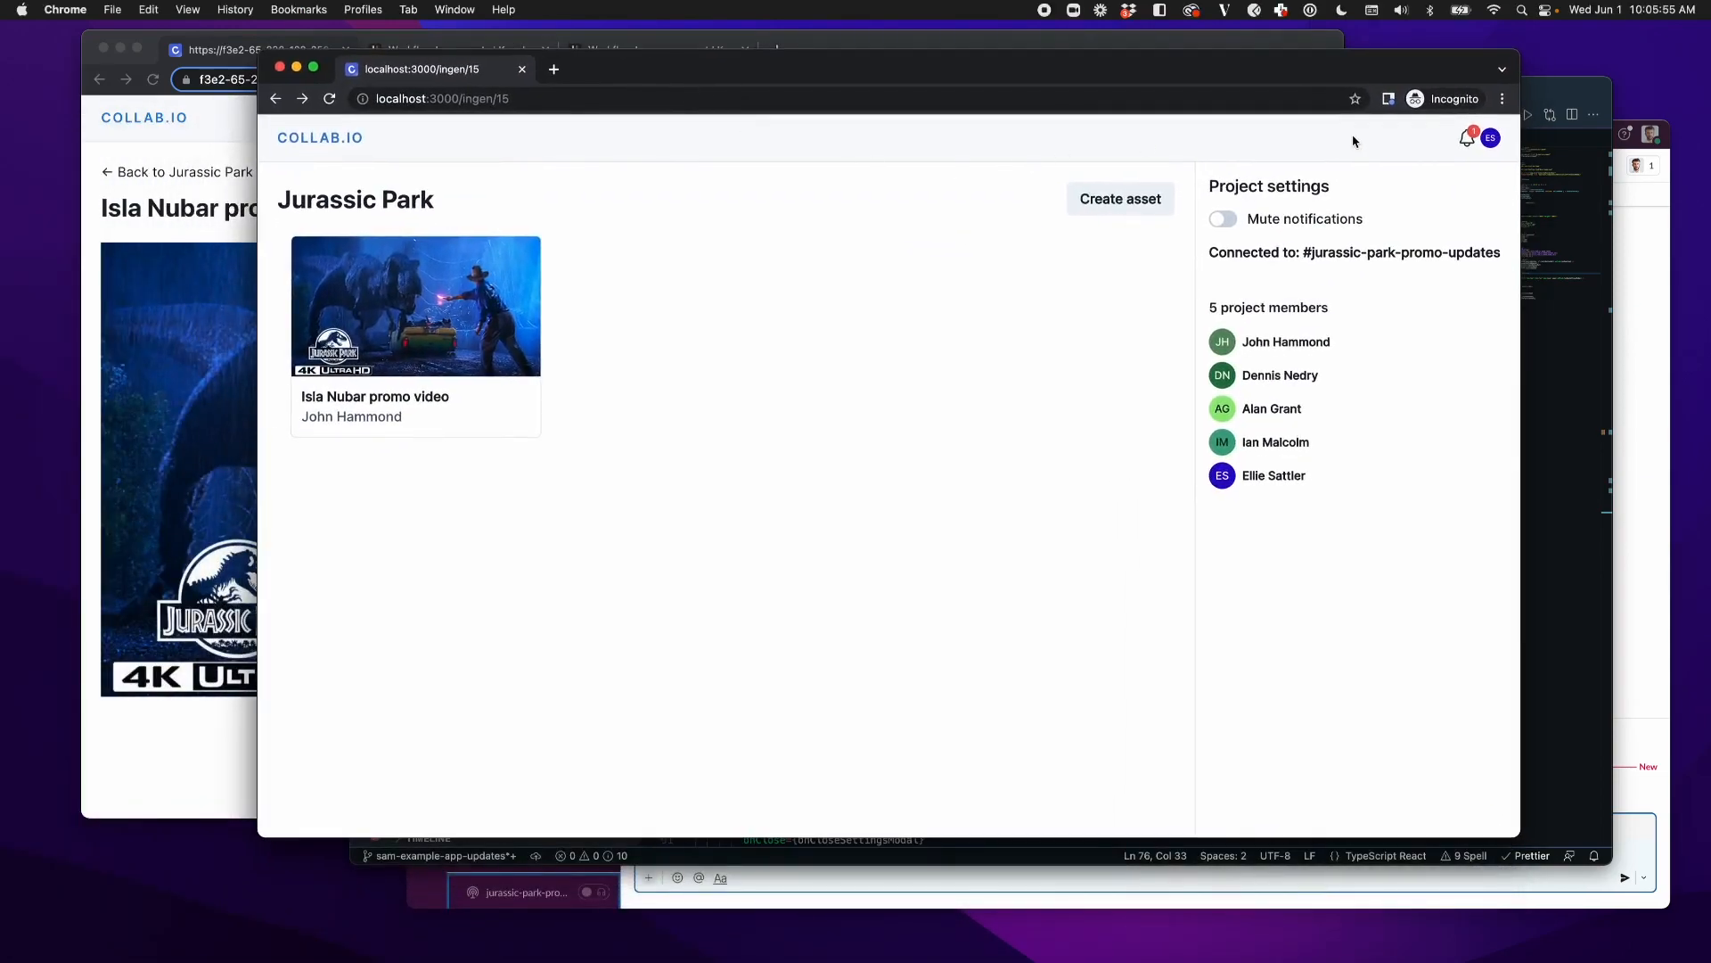
left_click(1467, 138)
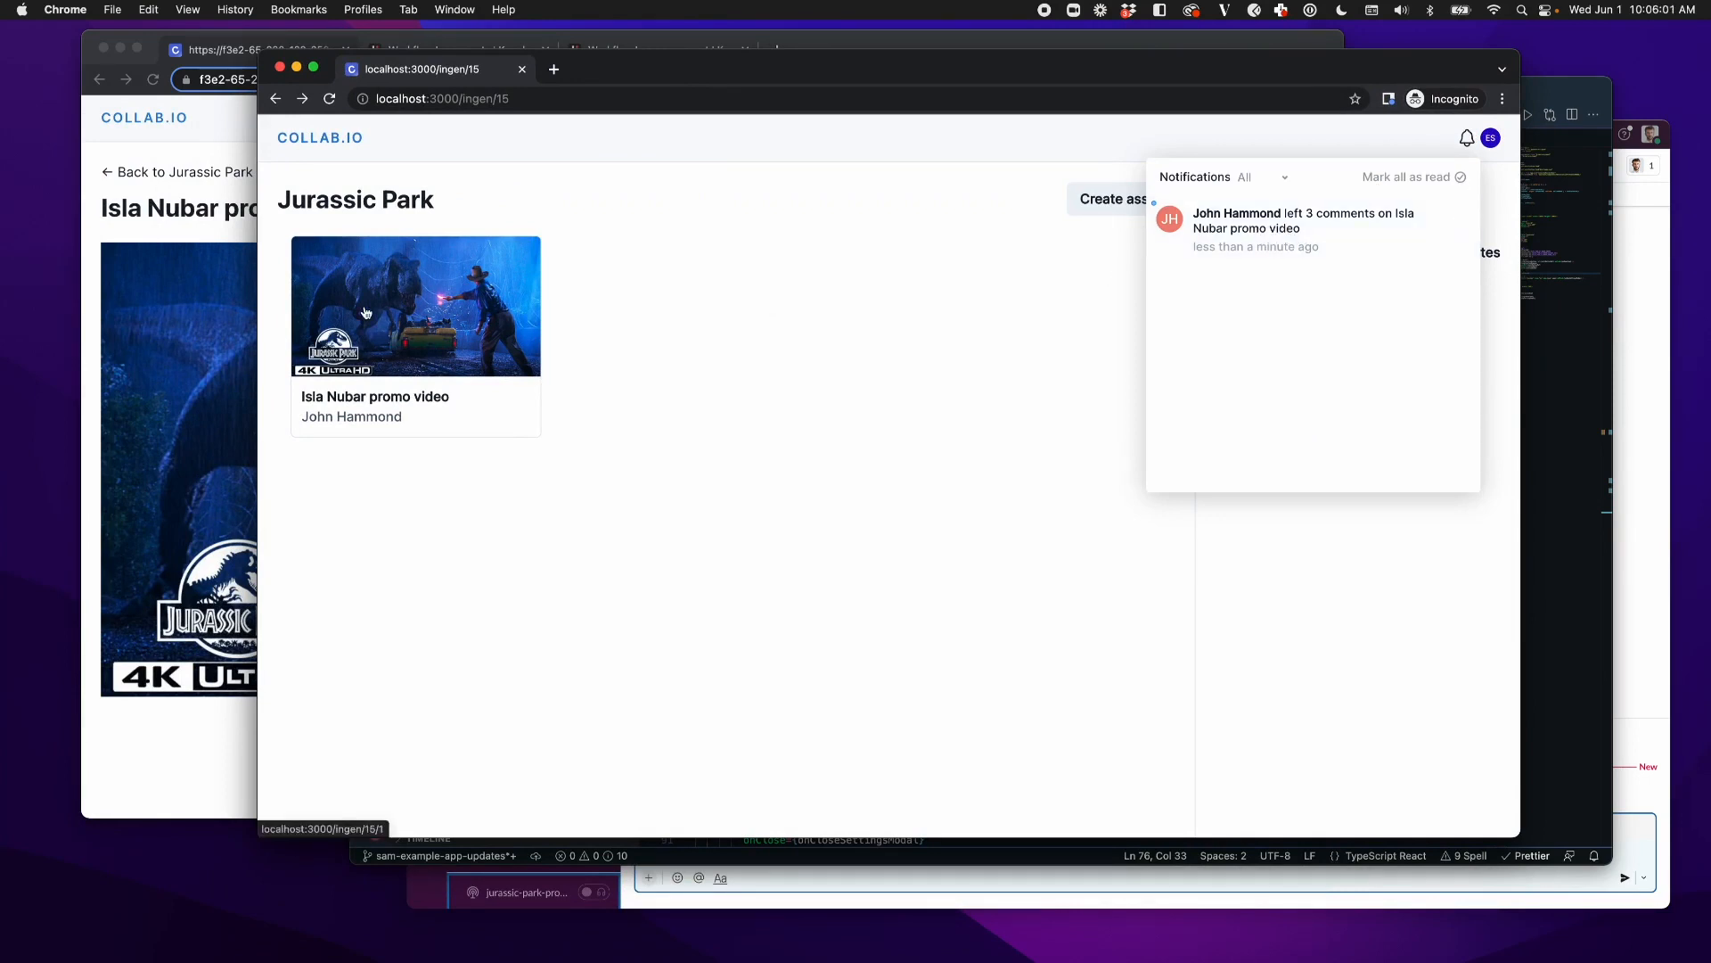
left_click(865, 156)
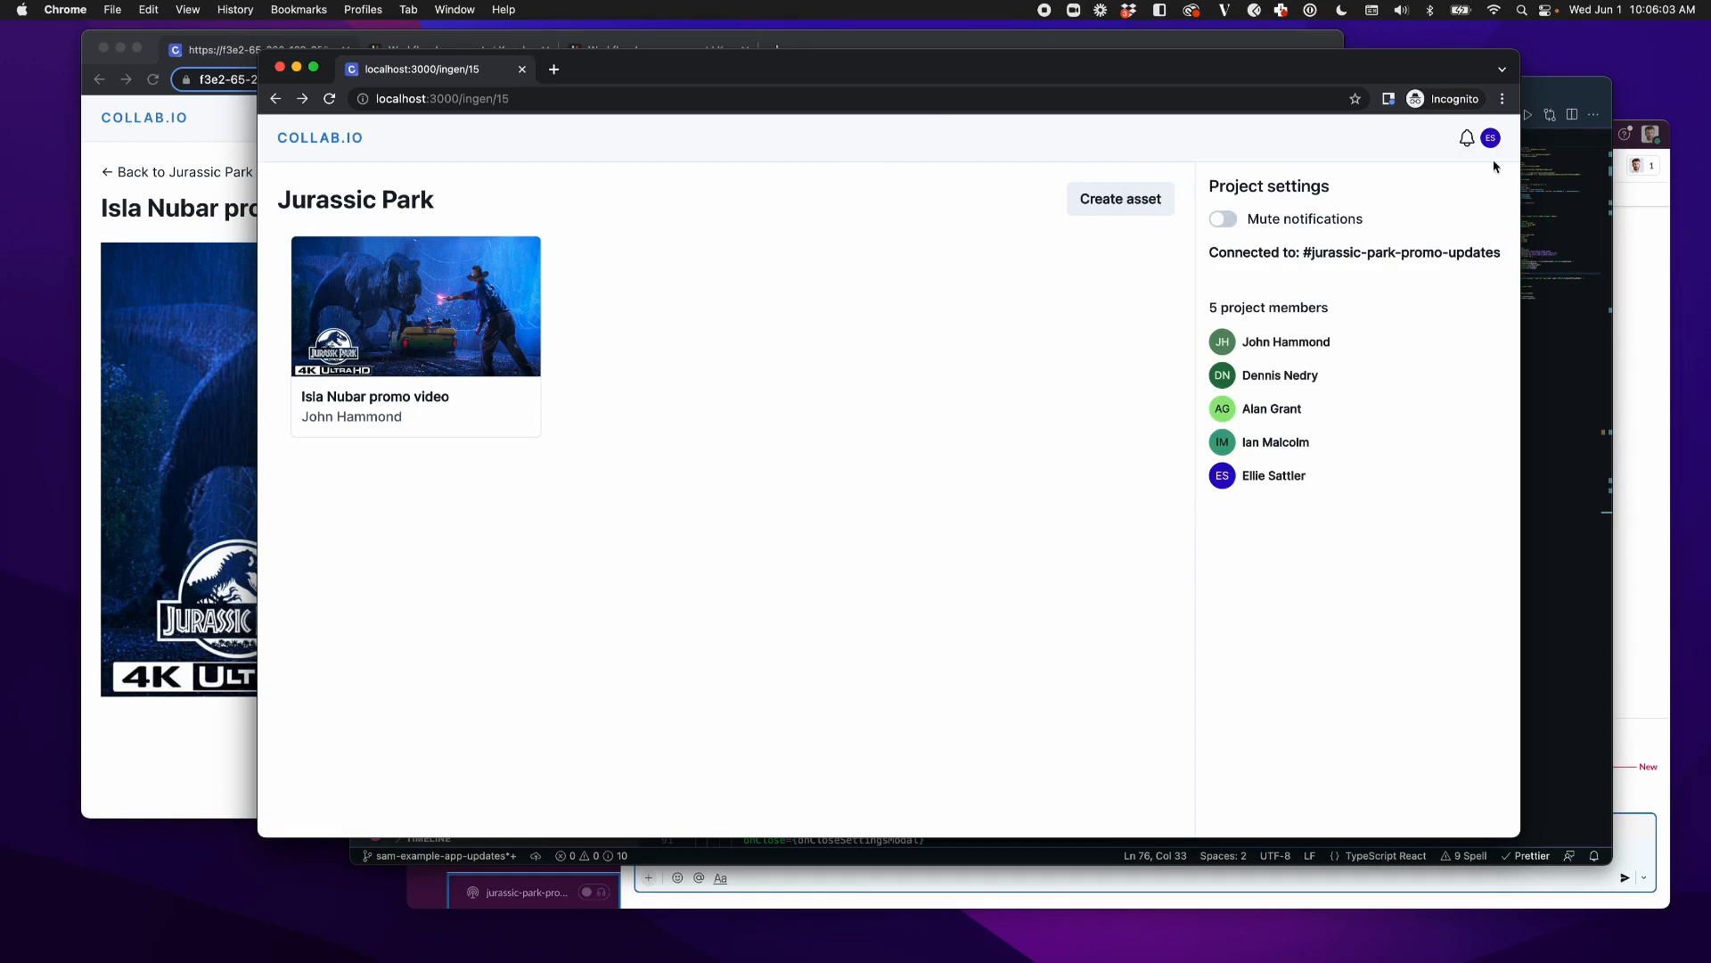
left_click(1640, 249)
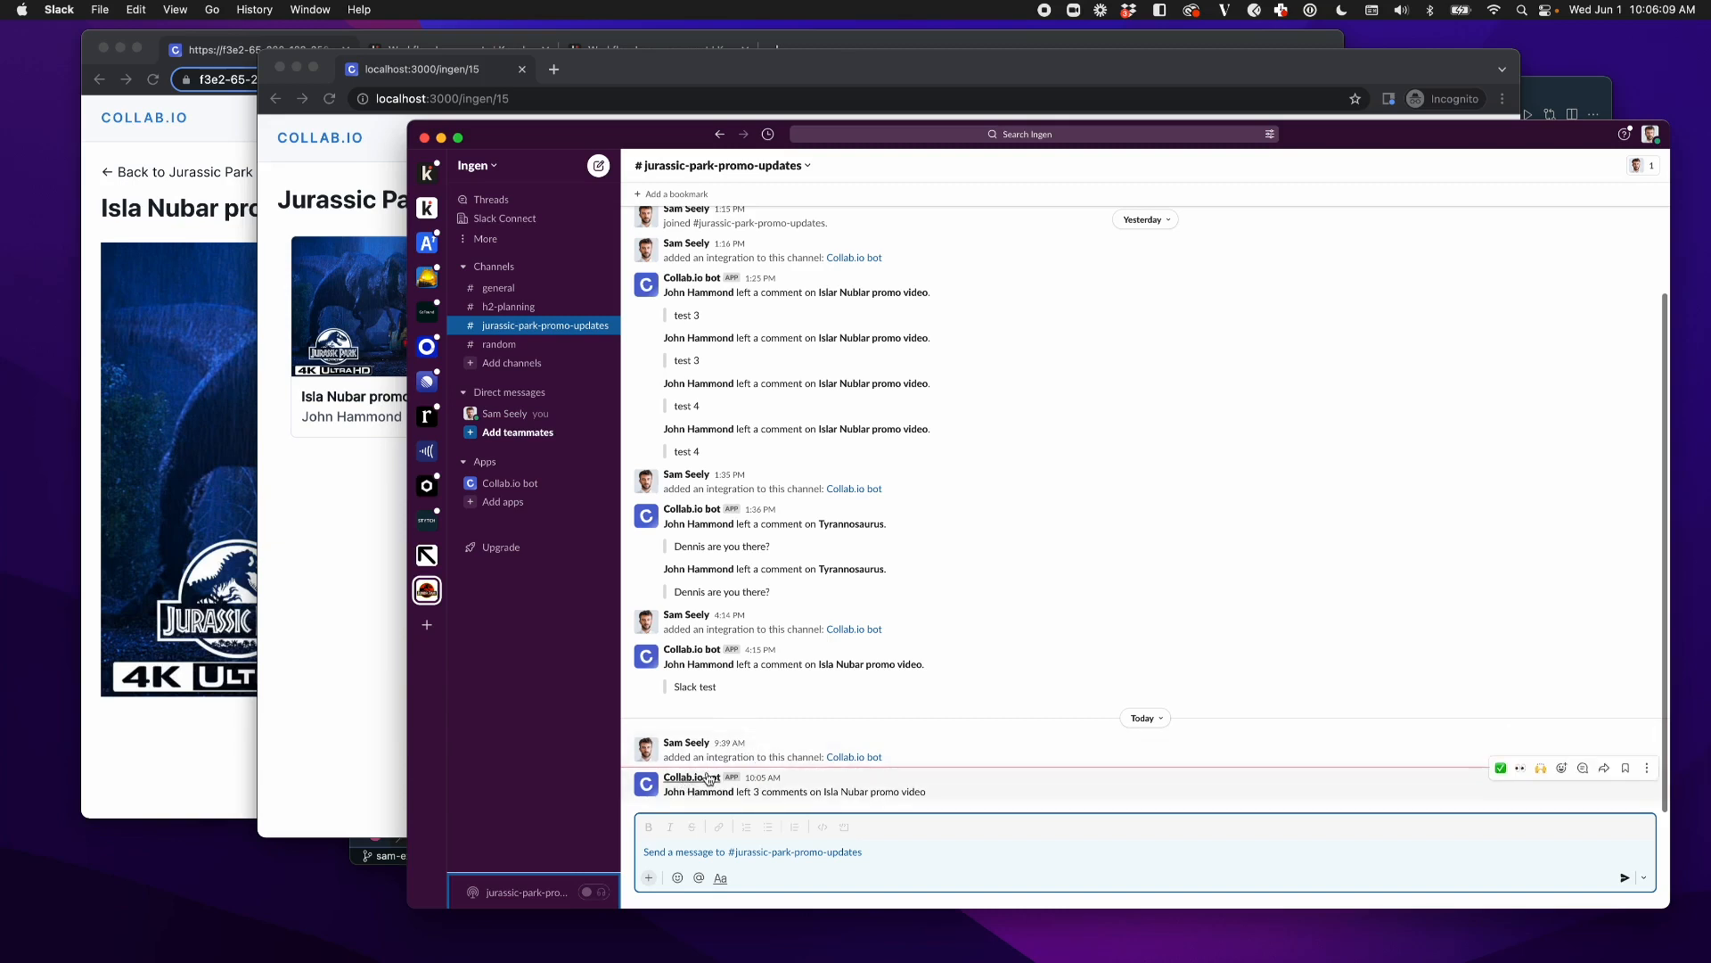
left_click(735, 80)
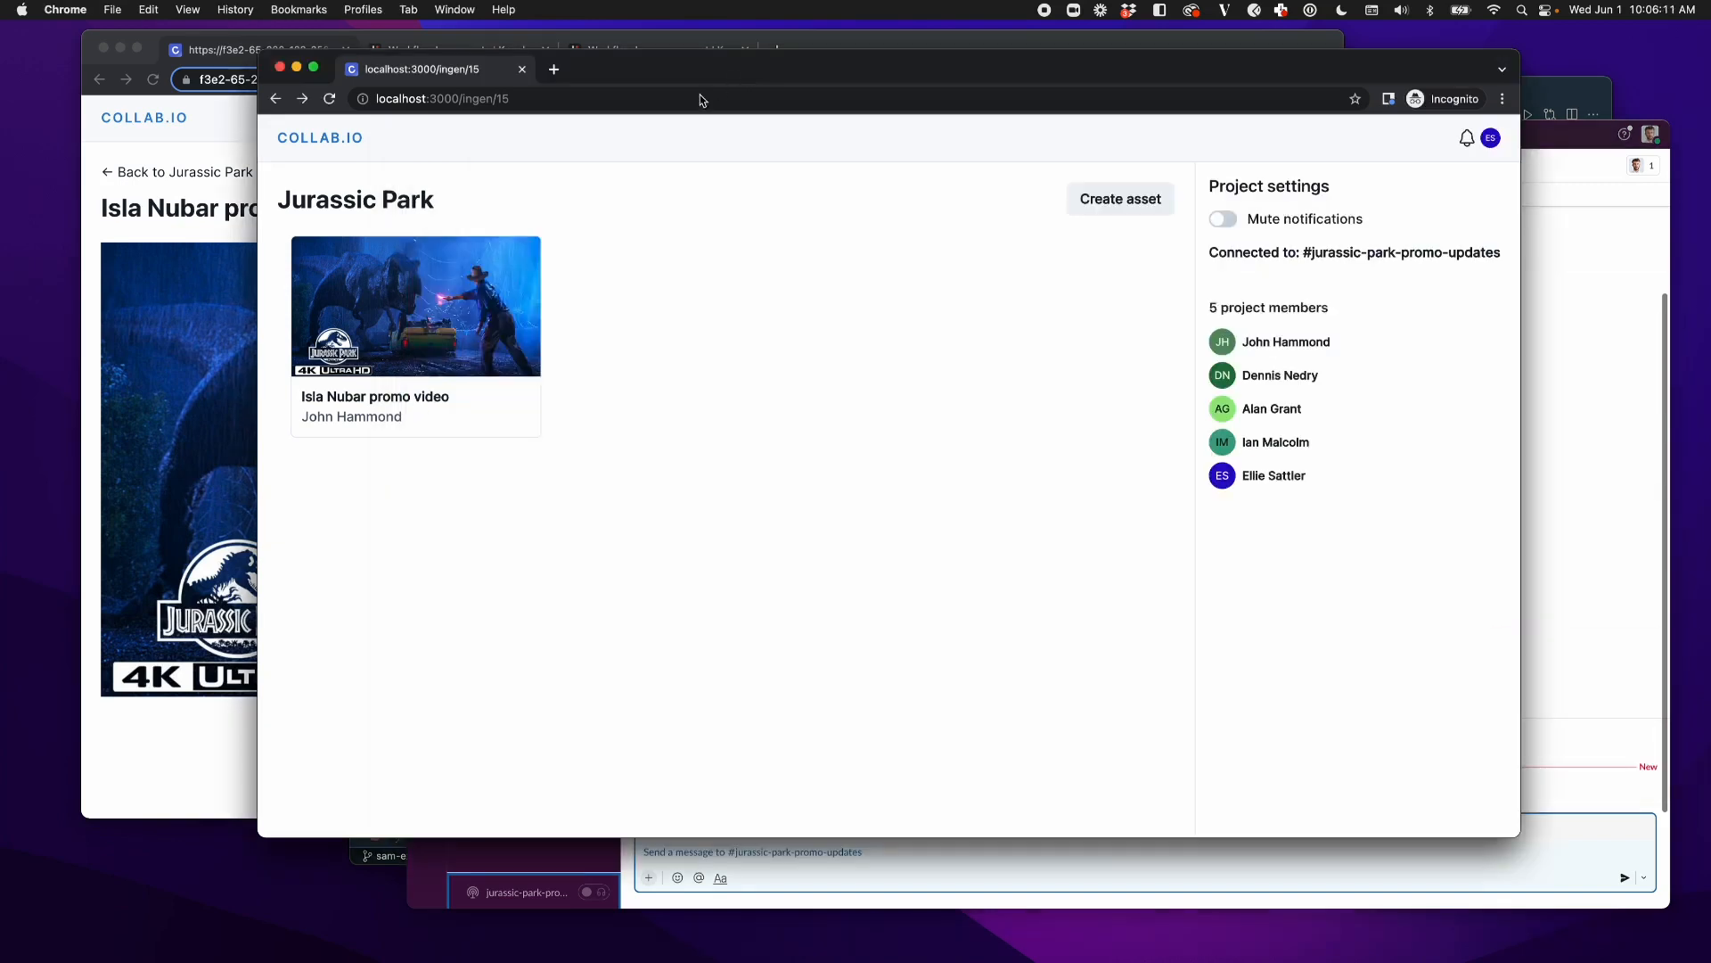